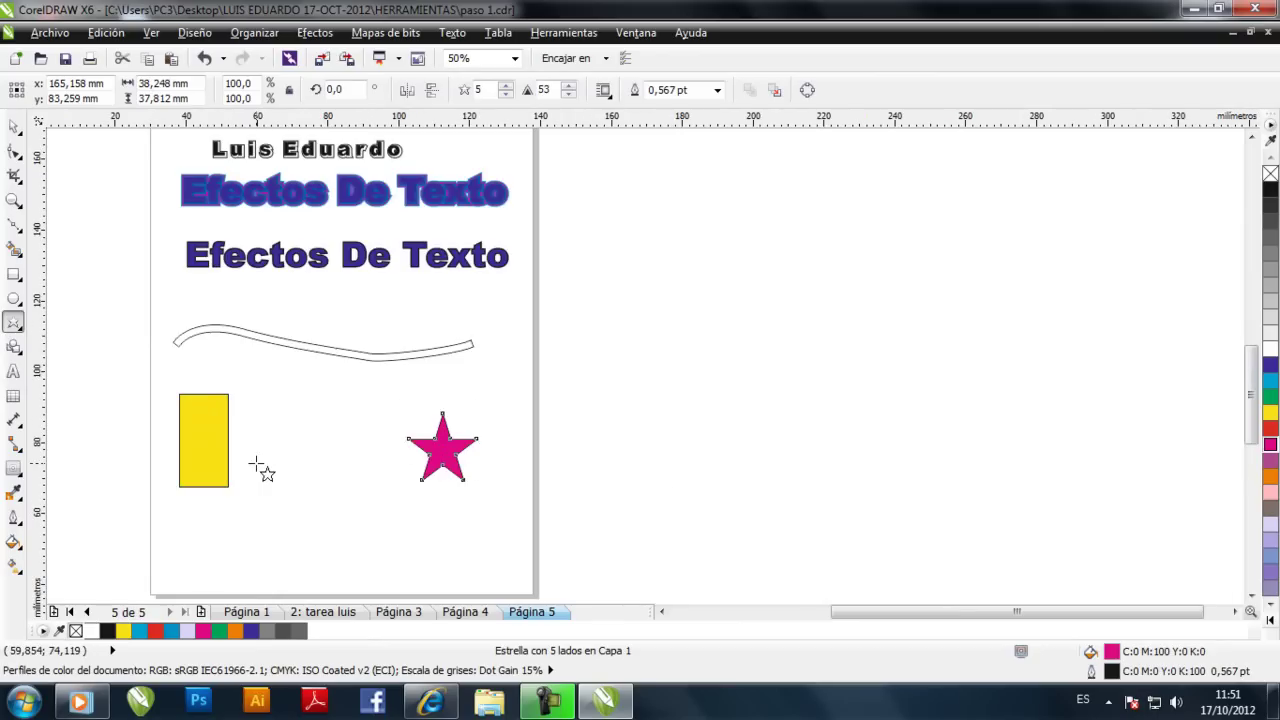
# Blend the yellow rectangle into the magenta star on page 5.
pyautogui.click(14, 126)
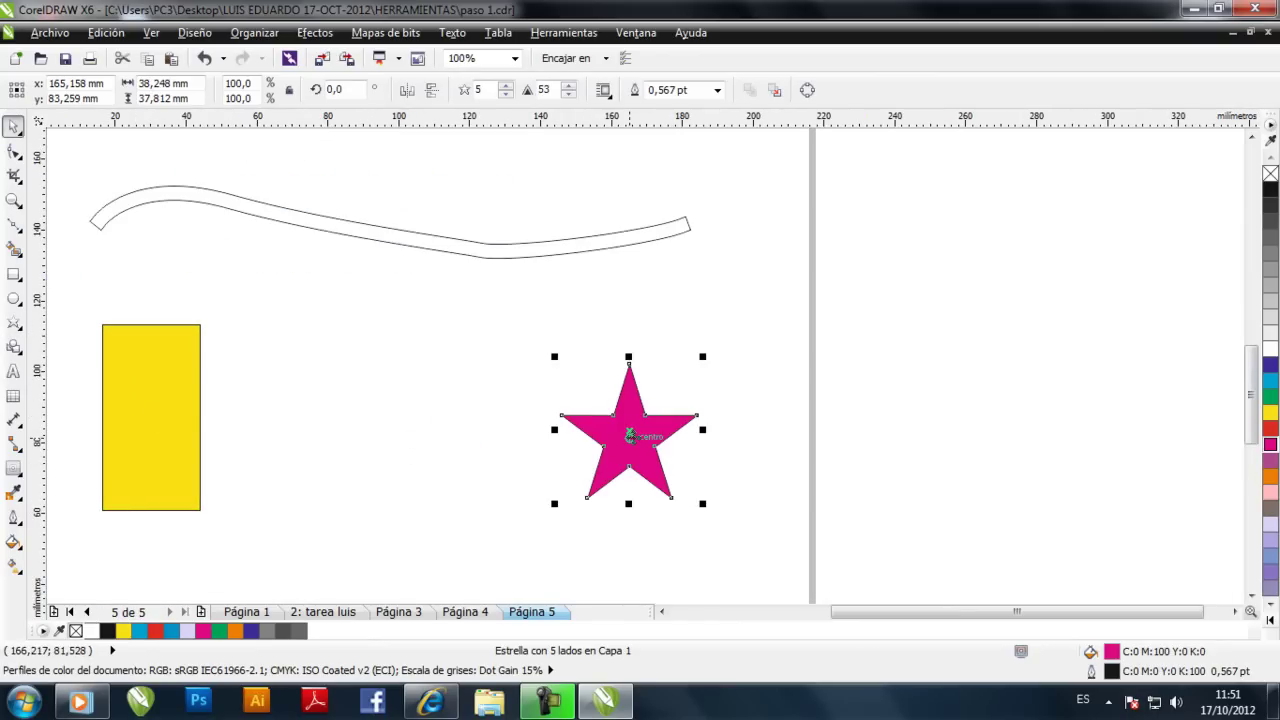
pyautogui.click(14, 468)
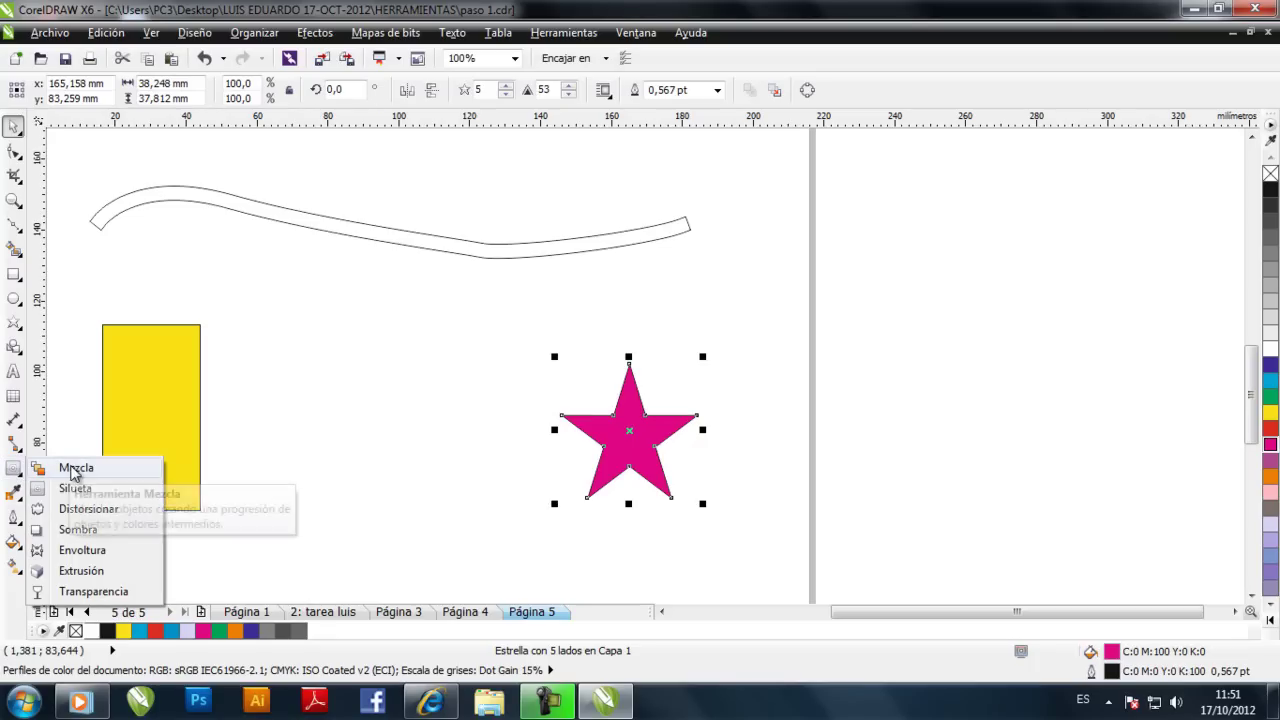
pyautogui.click(45, 470)
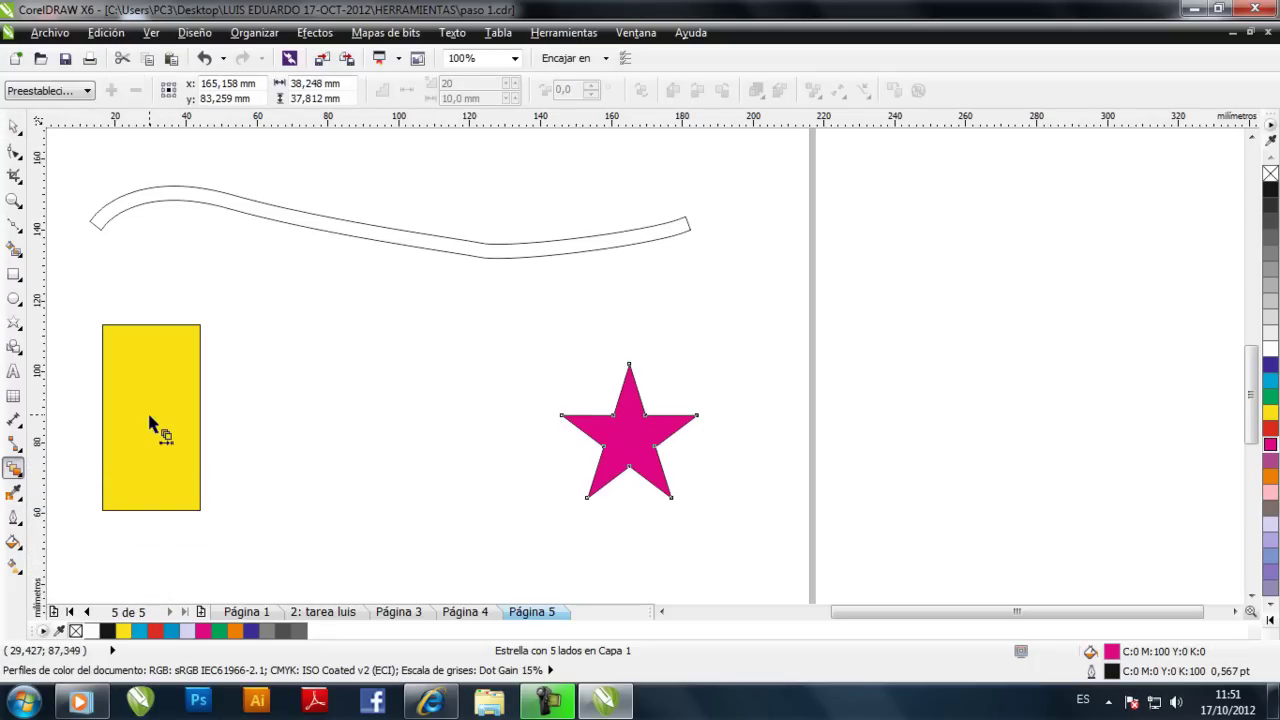
pyautogui.moveTo(150, 420); pyautogui.dragTo(625, 458)
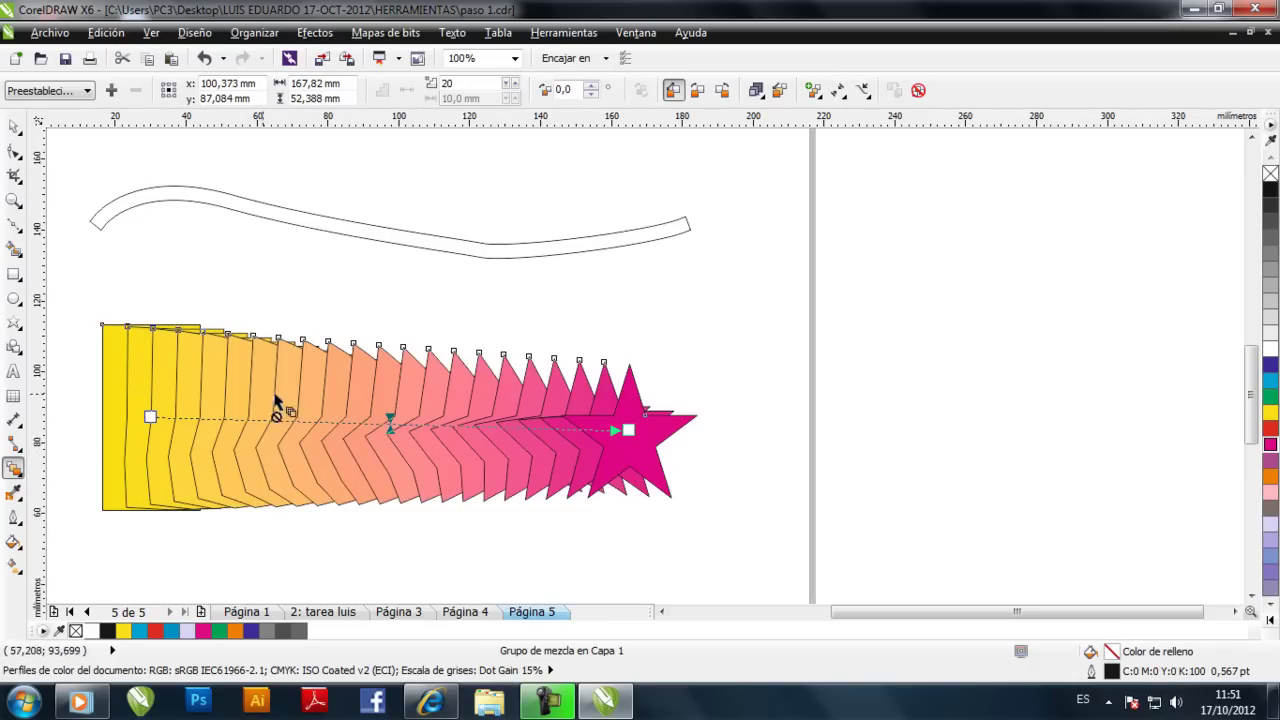
# Break the blend apart so the rectangle and star are separate from the intermediate shapes.
pyautogui.rightClick(245, 350)
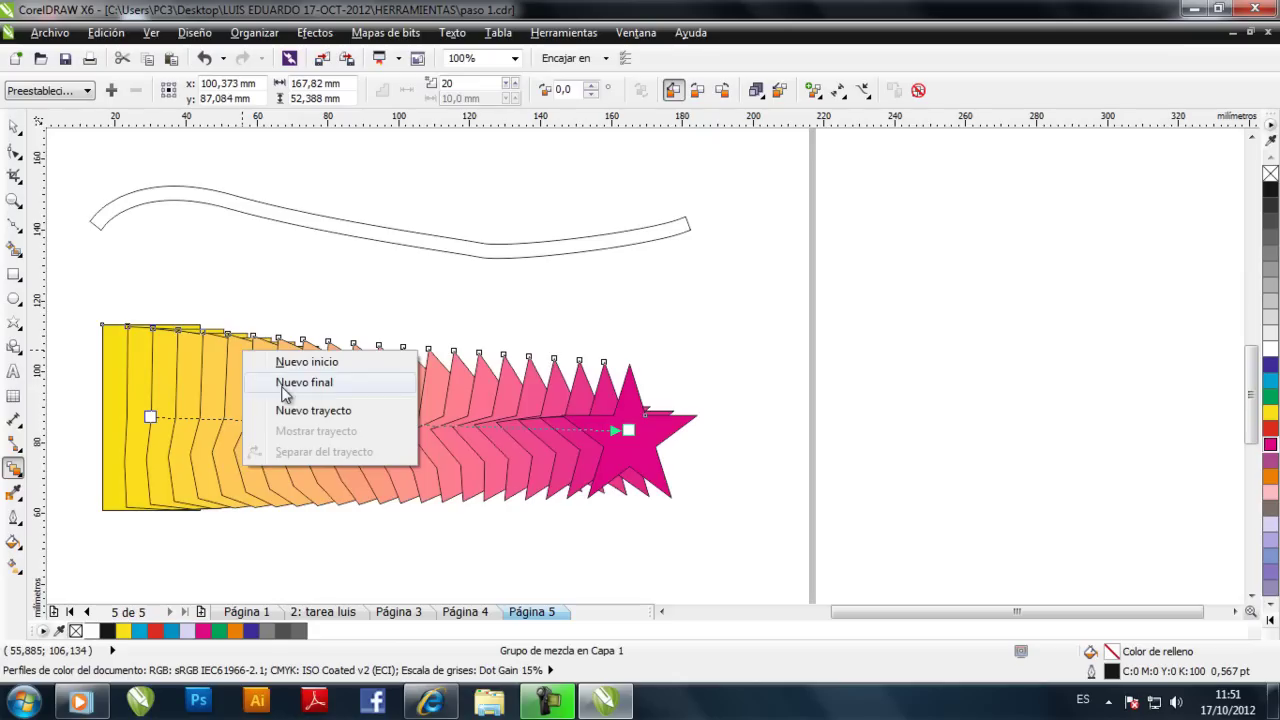
pyautogui.click(42, 270)
pyautogui.click(14, 126)
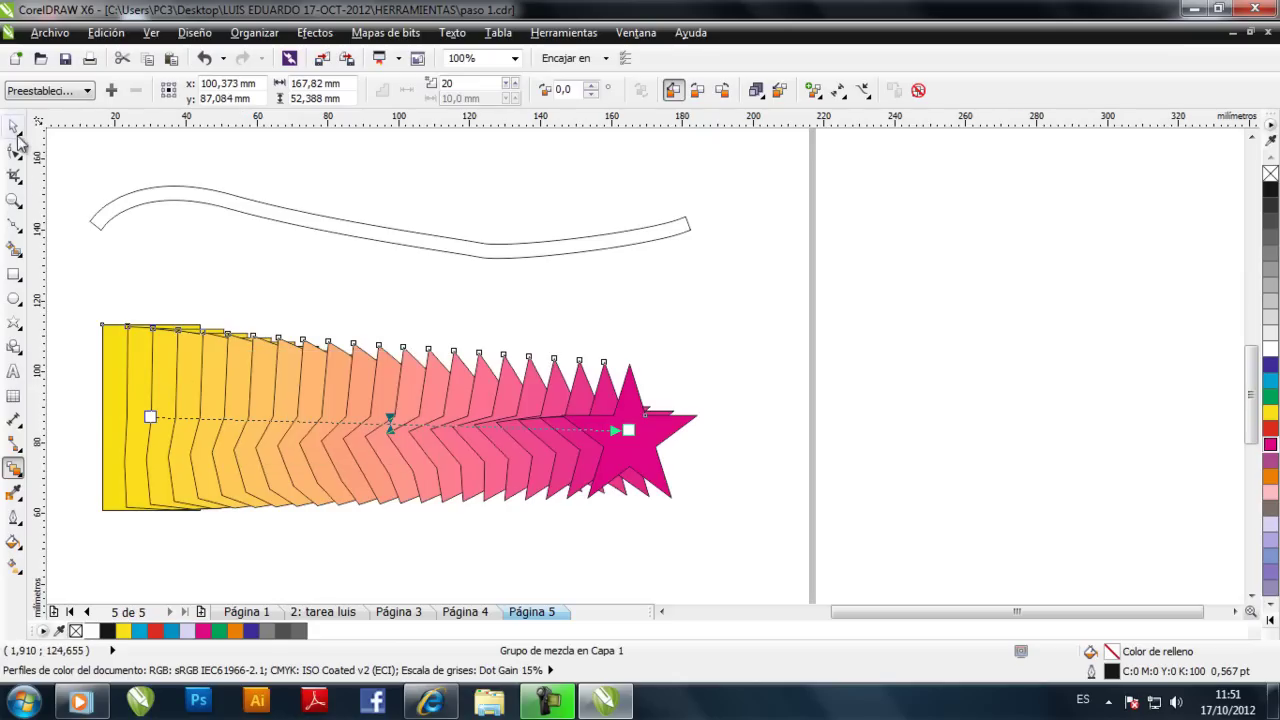
pyautogui.rightClick(246, 362)
pyautogui.click(312, 395)
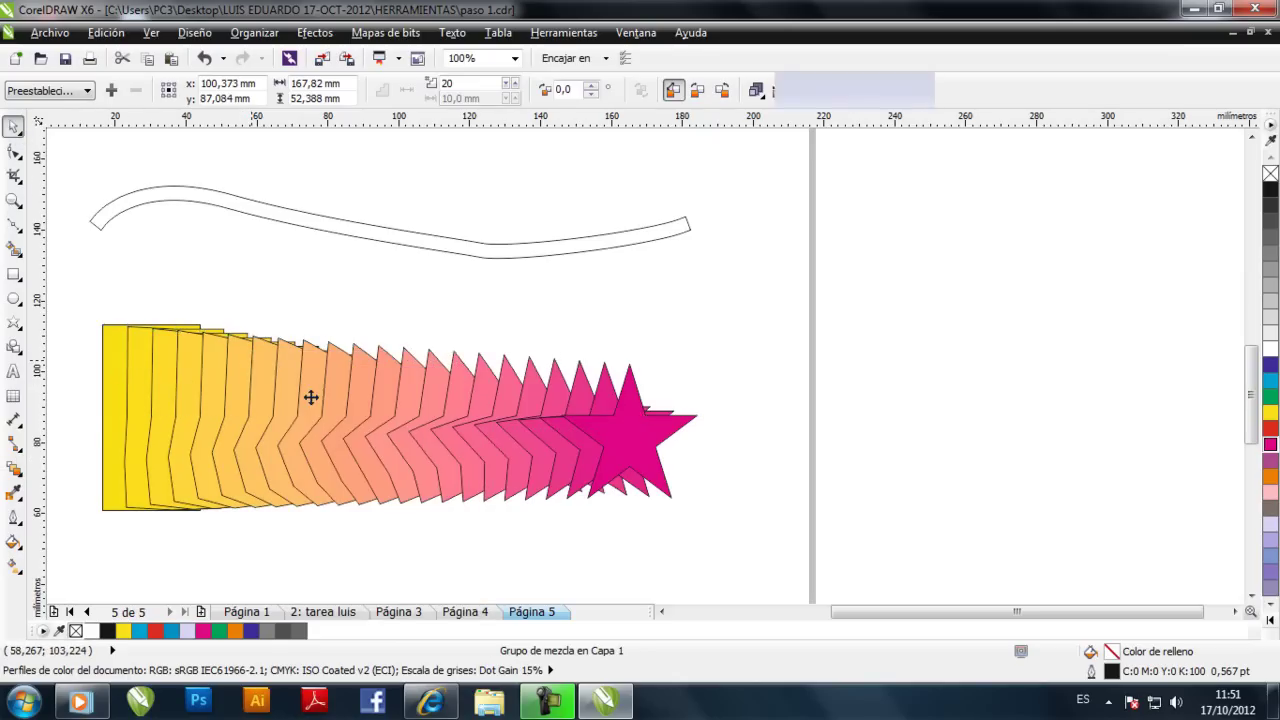
pyautogui.click(323, 276)
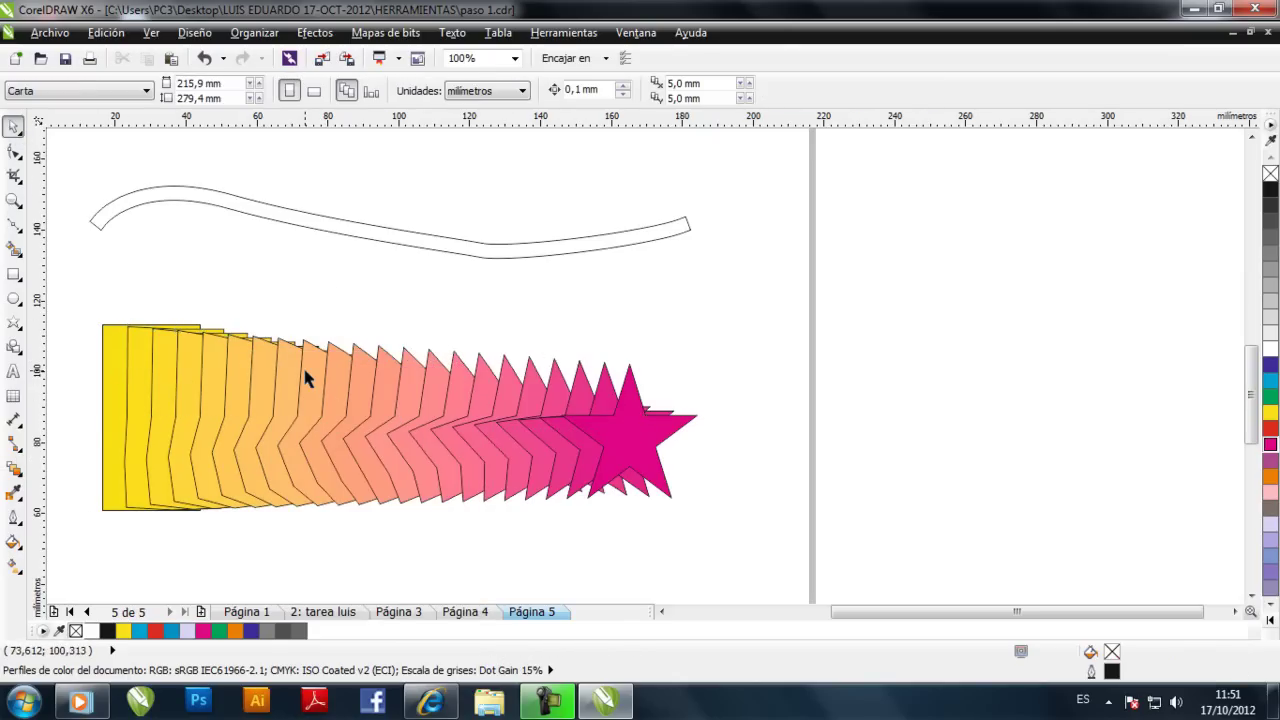
# Ungroup all the intermediate blend shapes.
pyautogui.rightClick(303, 365)
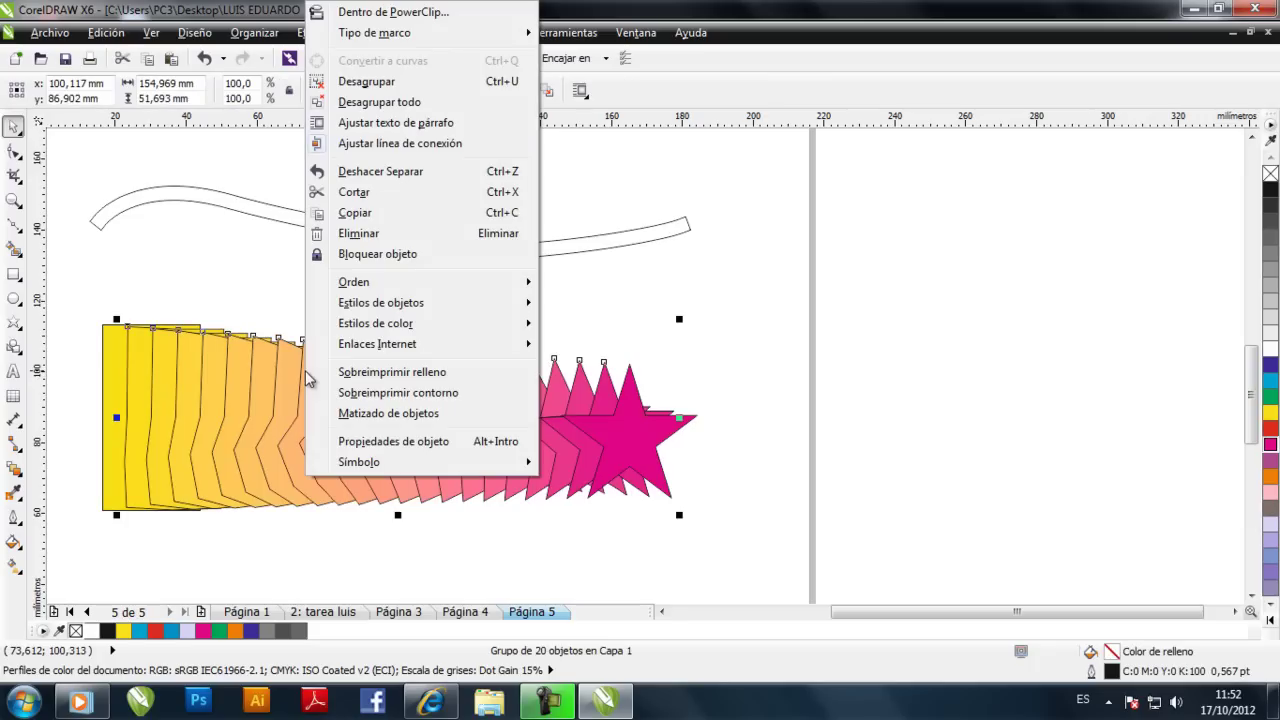
pyautogui.click(370, 102)
pyautogui.click(271, 257)
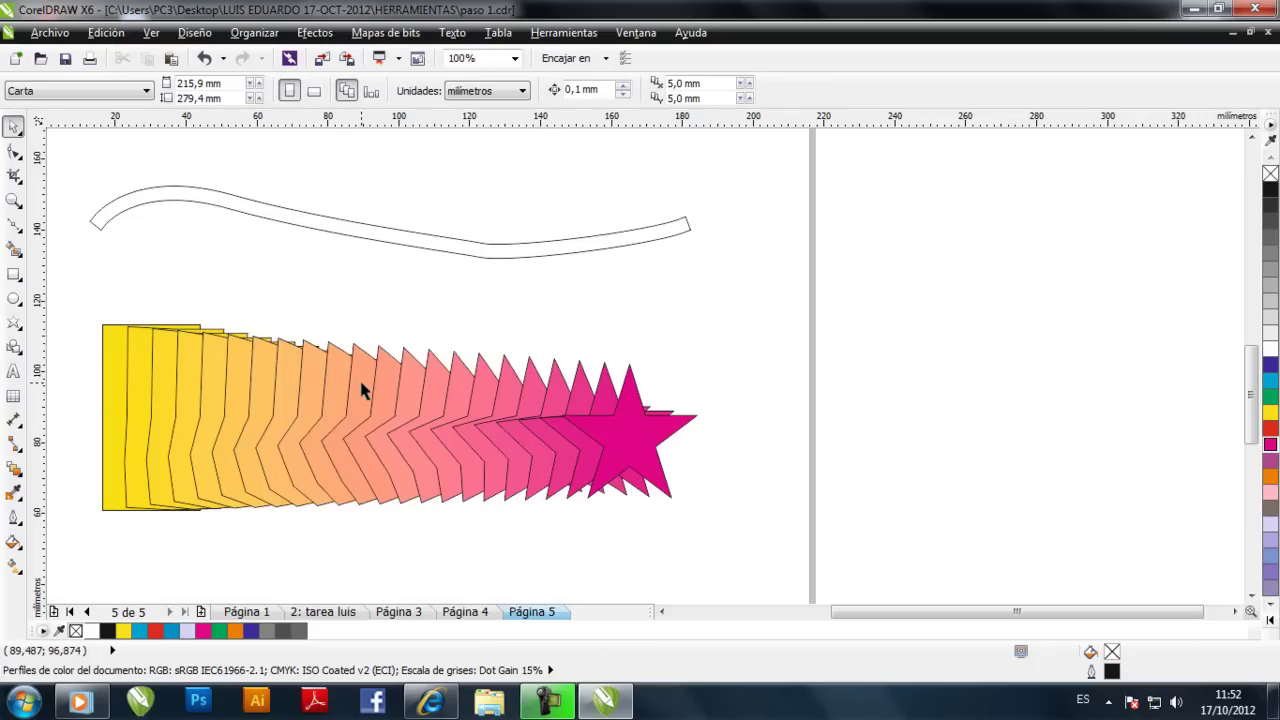
# Move several intermediate shapes out of the row to different spots and fill the pink star over the curved band with green.
pyautogui.moveTo(362, 391); pyautogui.dragTo(503, 306)
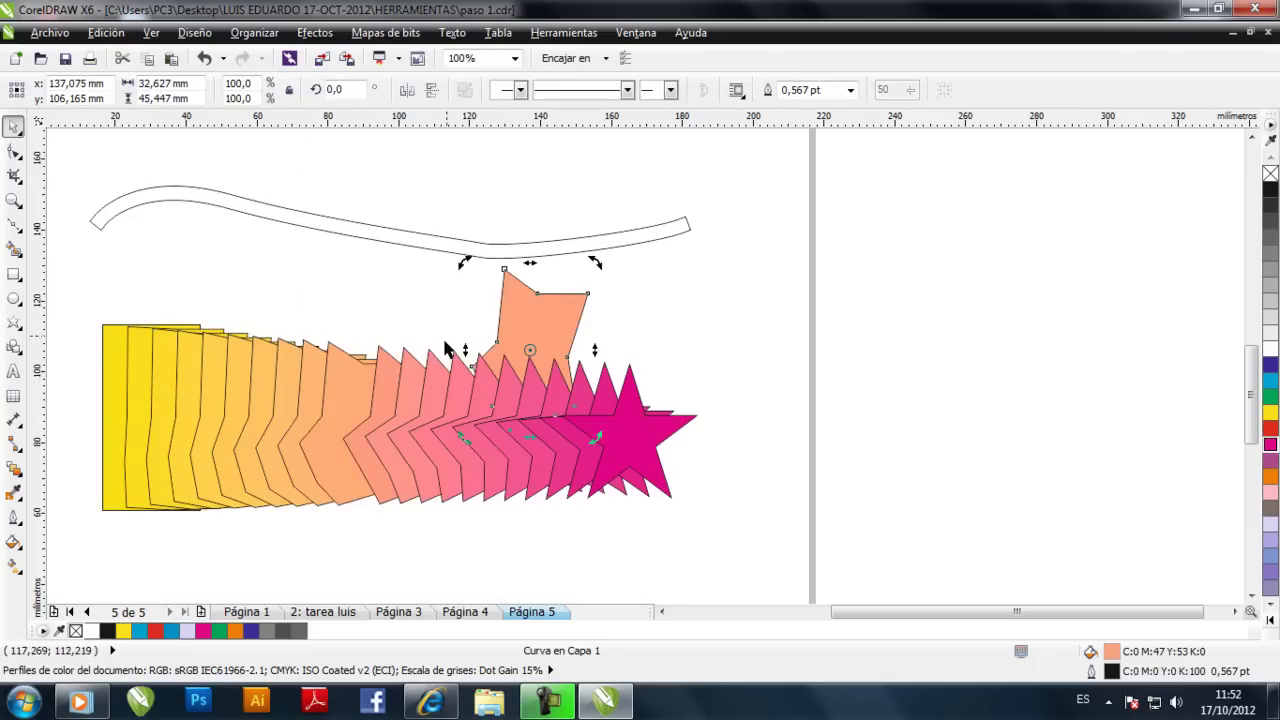
pyautogui.click(785, 318)
pyautogui.moveTo(555, 352); pyautogui.dragTo(814, 331)
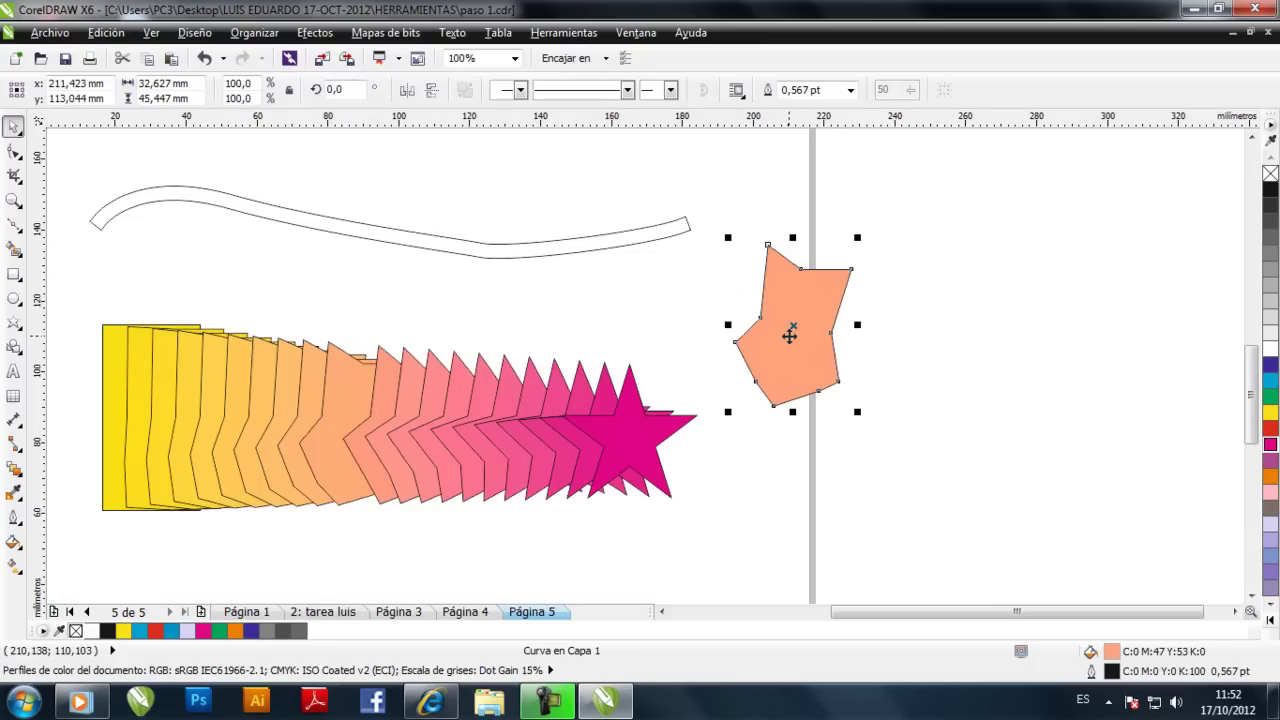
pyautogui.moveTo(563, 410); pyautogui.dragTo(517, 228)
pyautogui.moveTo(567, 460); pyautogui.dragTo(372, 585)
pyautogui.moveTo(220, 400); pyautogui.dragTo(229, 227)
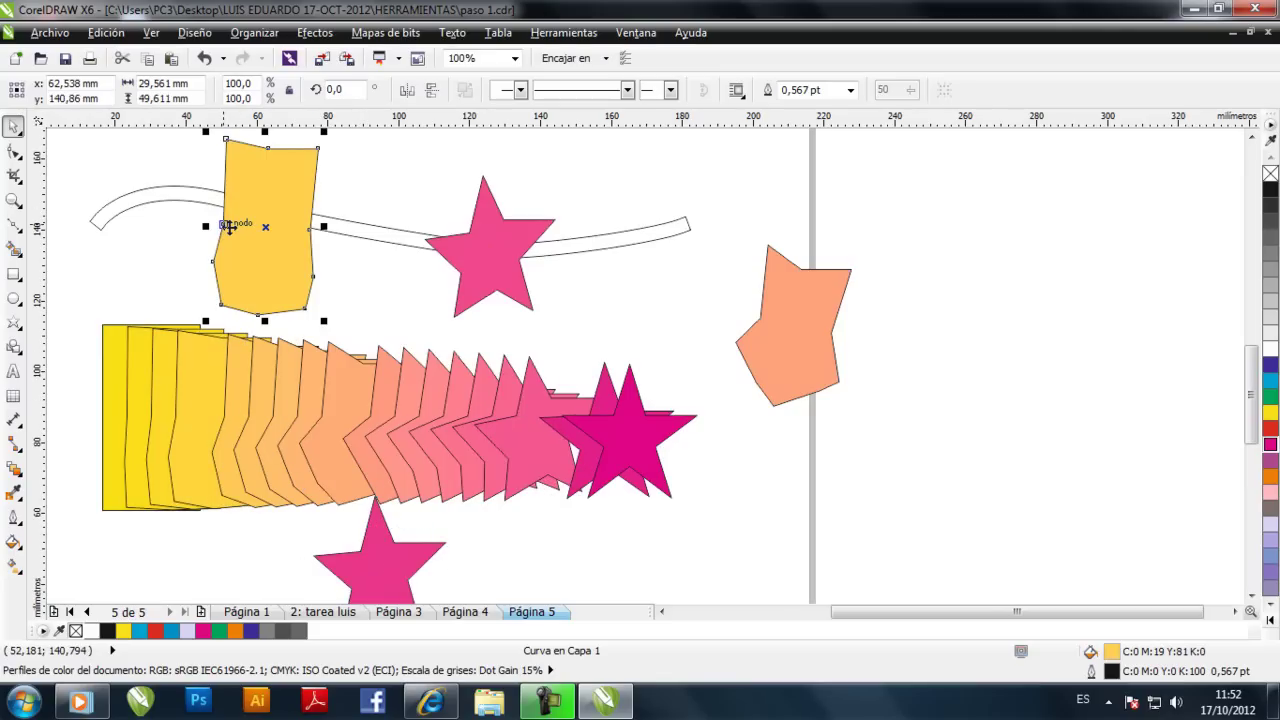
pyautogui.click(478, 262)
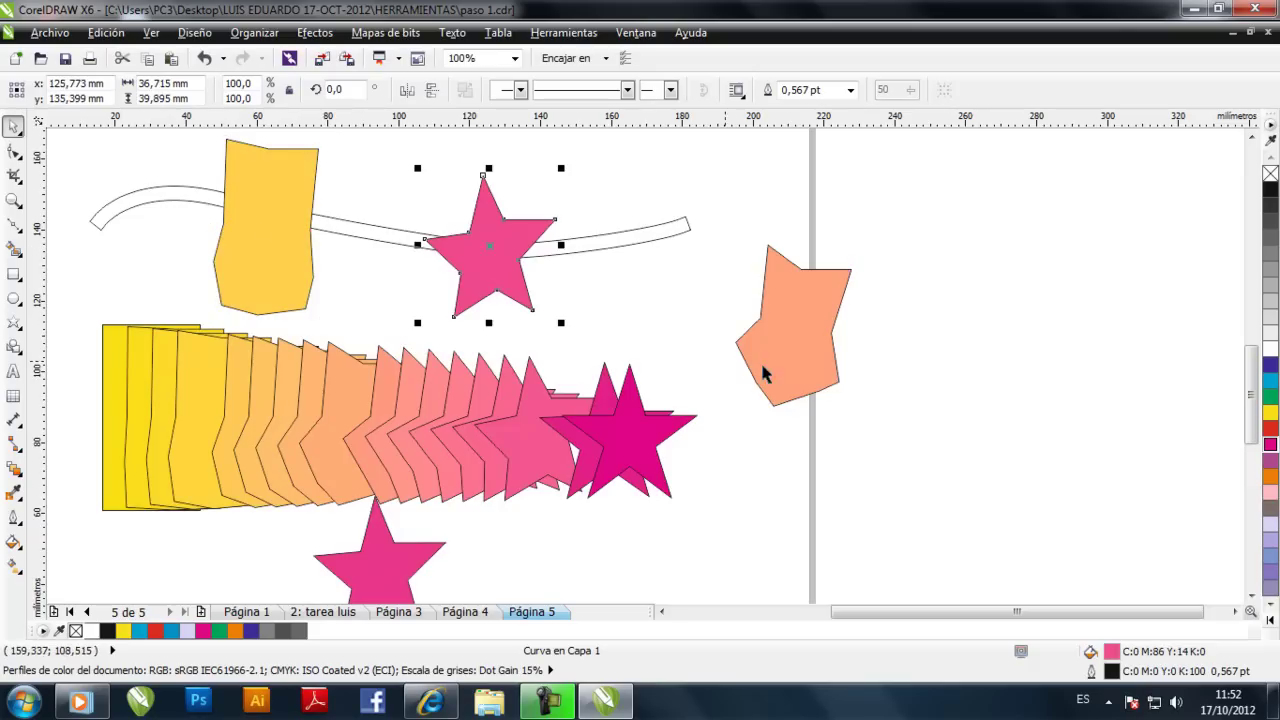
pyautogui.click(1270, 397)
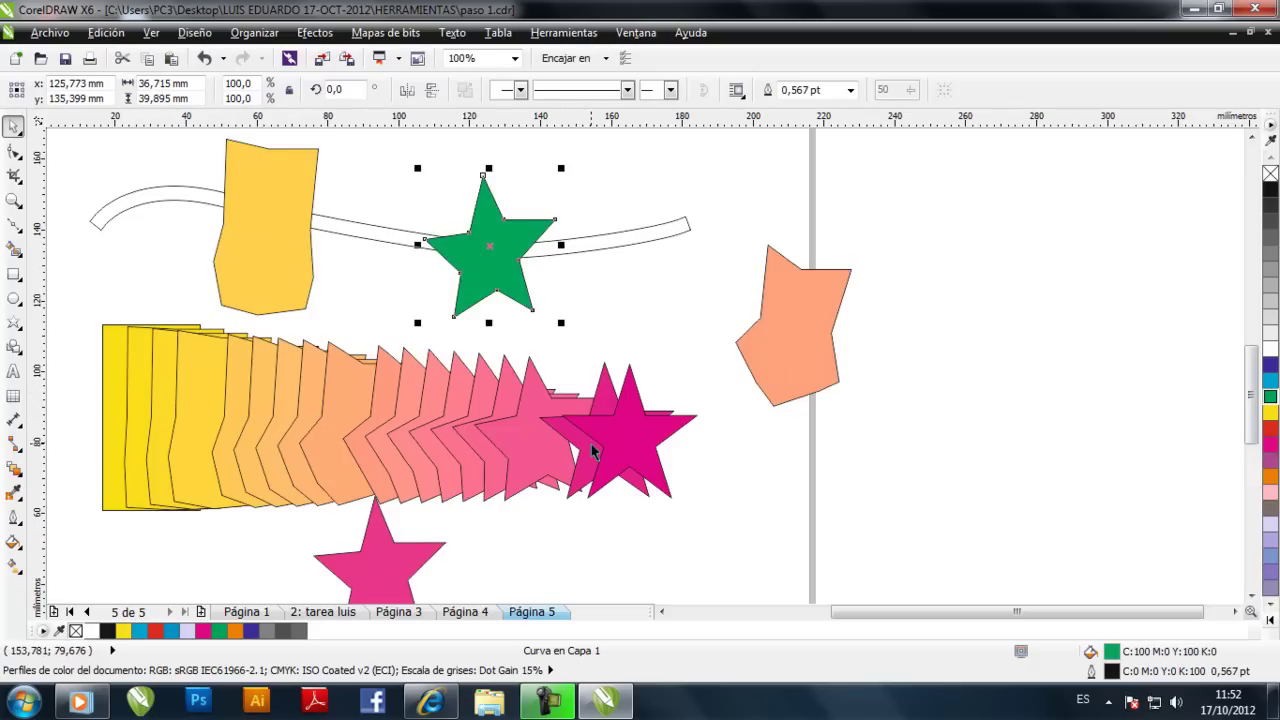
# Add a new blank page after page 5.
pyautogui.scroll(-2, 593, 451)
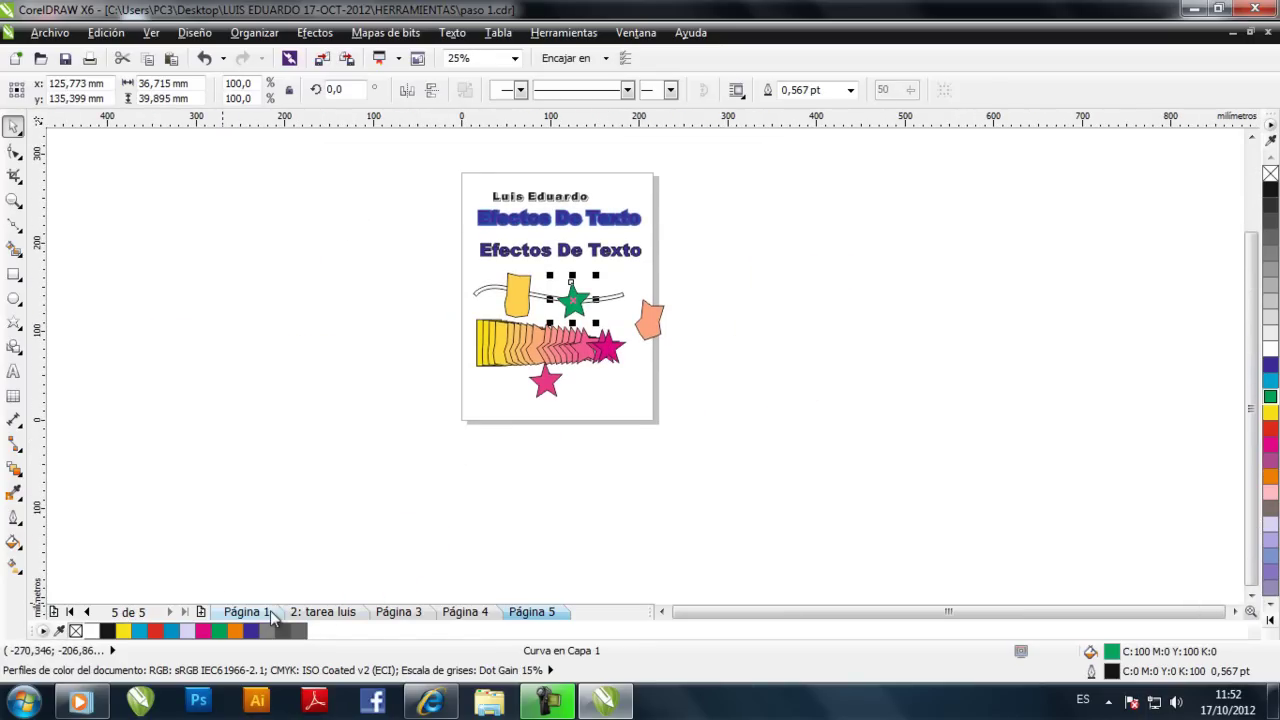
pyautogui.click(201, 612)
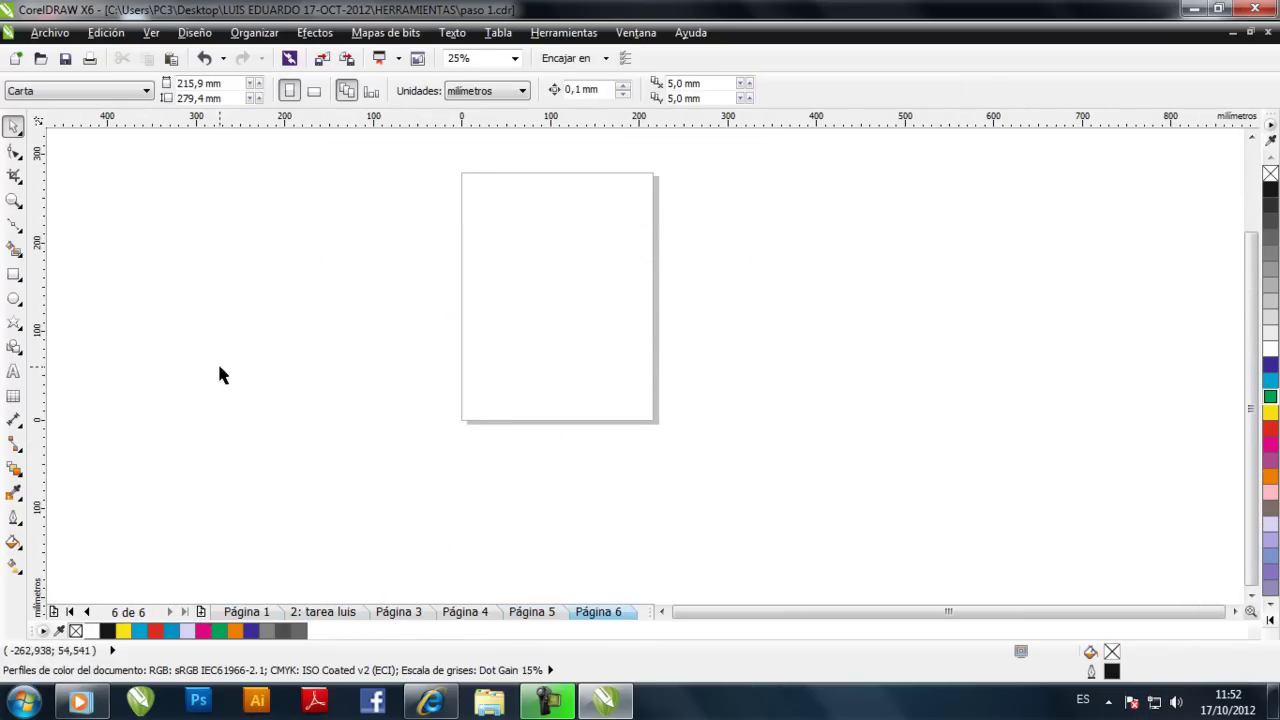
pyautogui.click(14, 475)
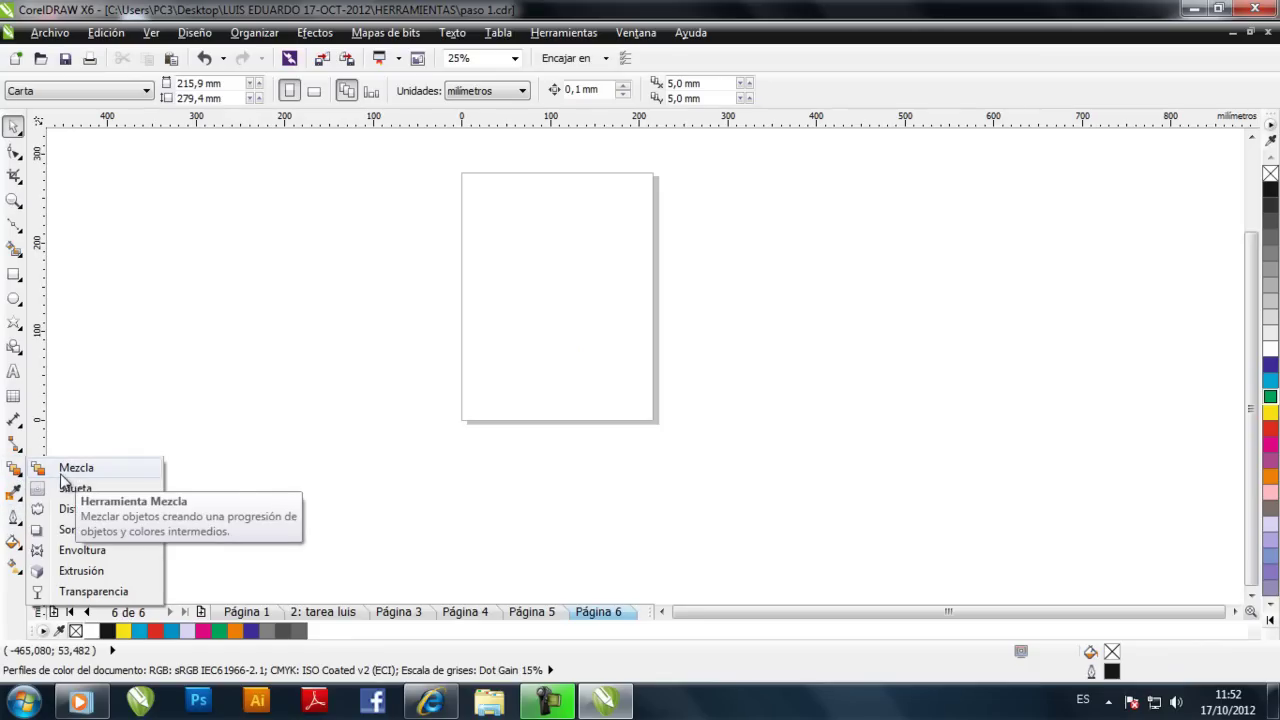
# On page 5, move the end magenta star and the original yellow rectangle below the row, star on the left and rectangle on the right.
pyautogui.click(531, 611)
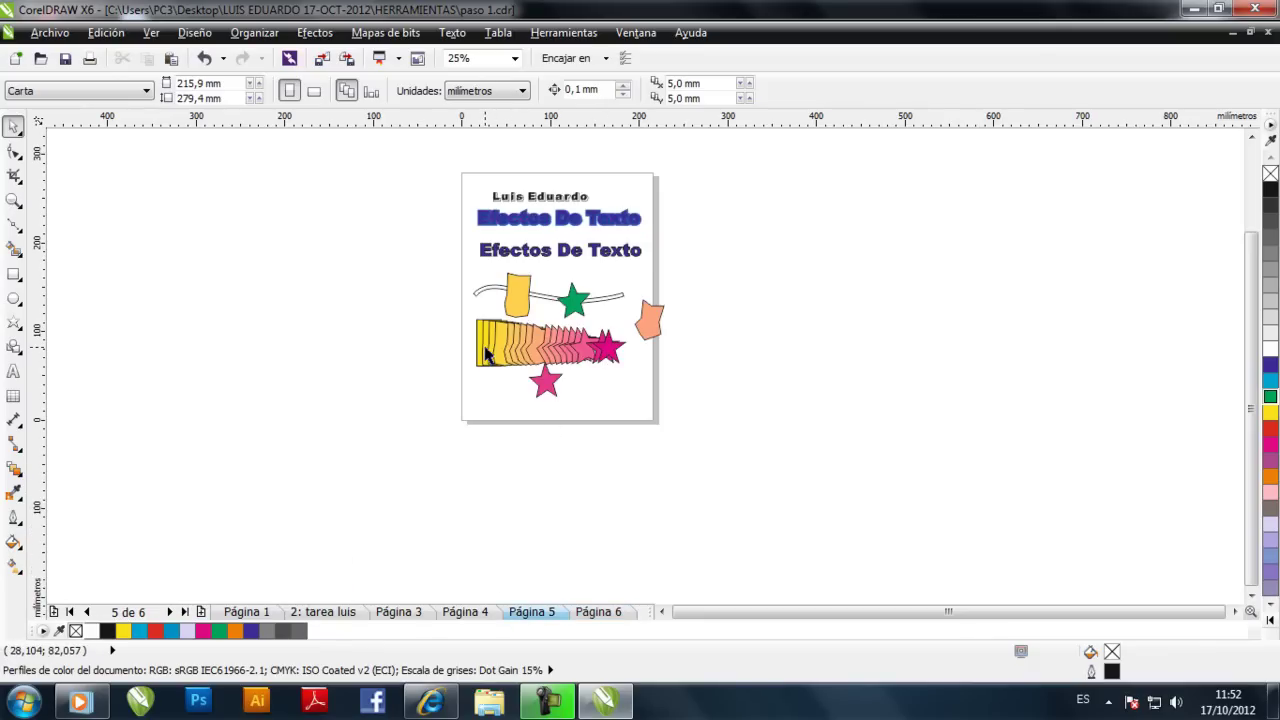
pyautogui.scroll(2, 569, 391)
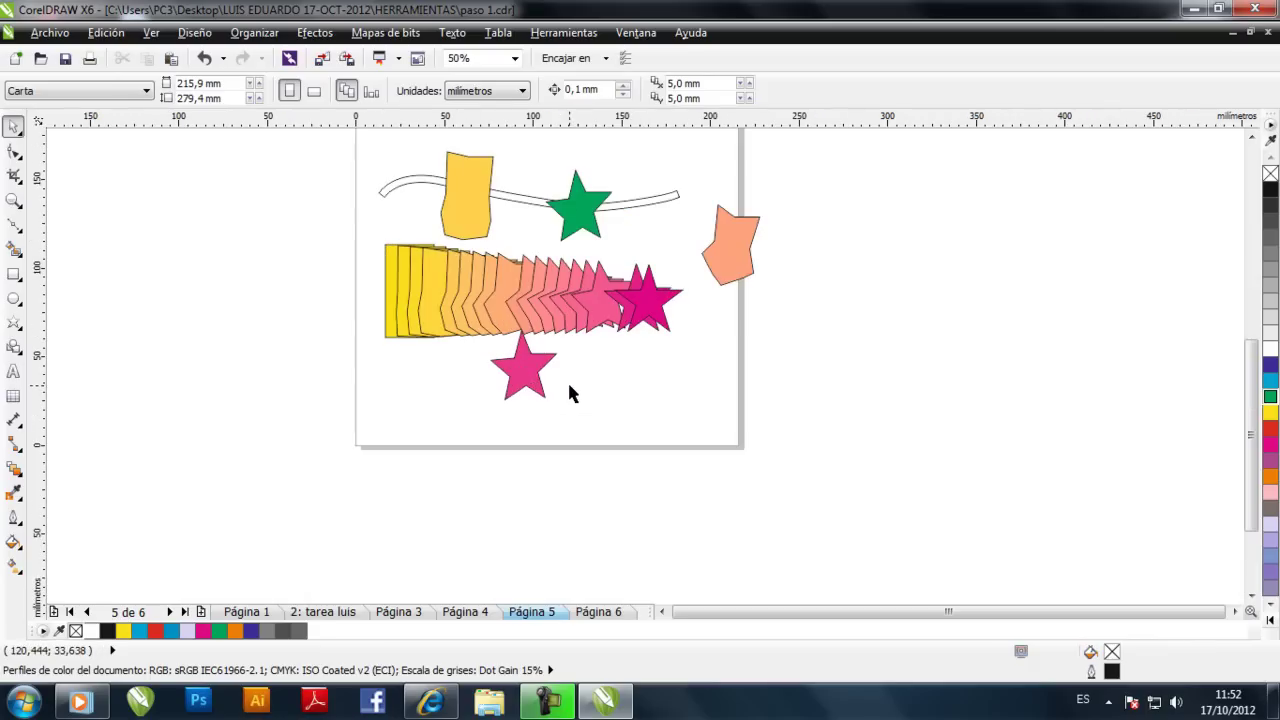
pyautogui.click(660, 316)
pyautogui.moveTo(660, 316); pyautogui.dragTo(438, 437)
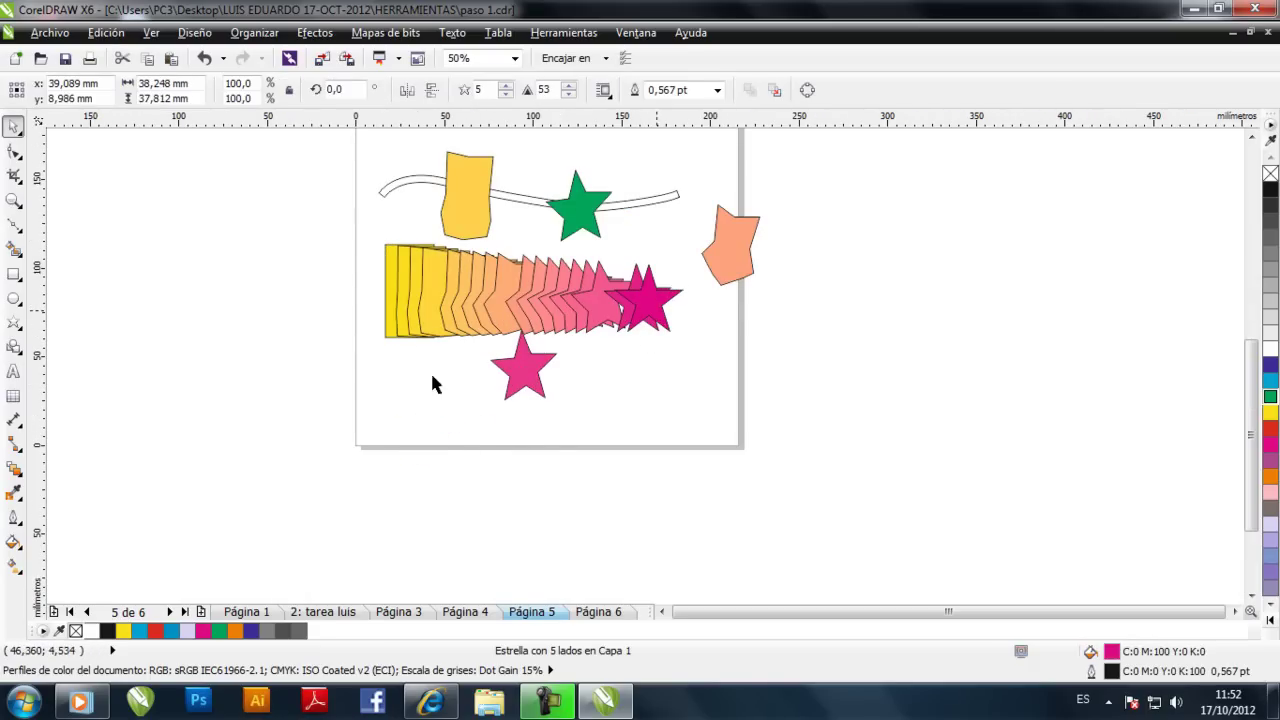
pyautogui.moveTo(388, 336); pyautogui.dragTo(641, 481)
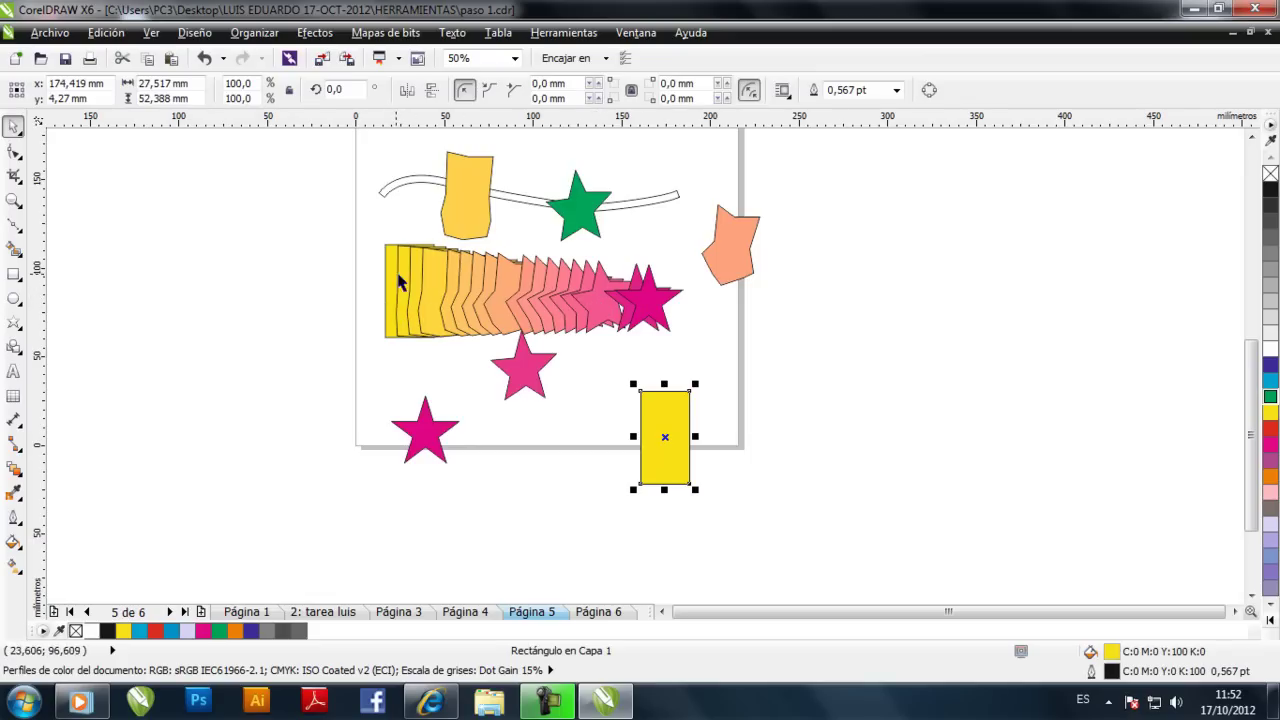
# Blend the moved magenta star into the moved yellow rectangle.
pyautogui.click(428, 445)
pyautogui.click(15, 467)
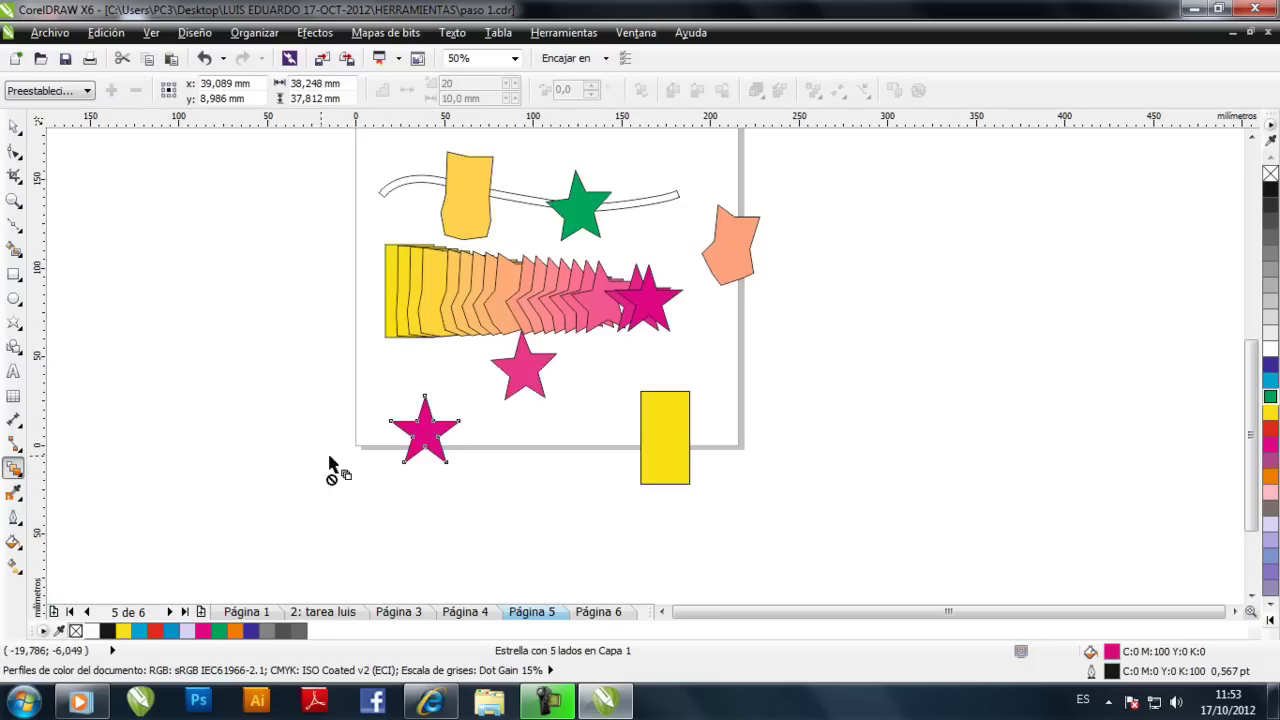
pyautogui.moveTo(443, 443); pyautogui.dragTo(664, 440)
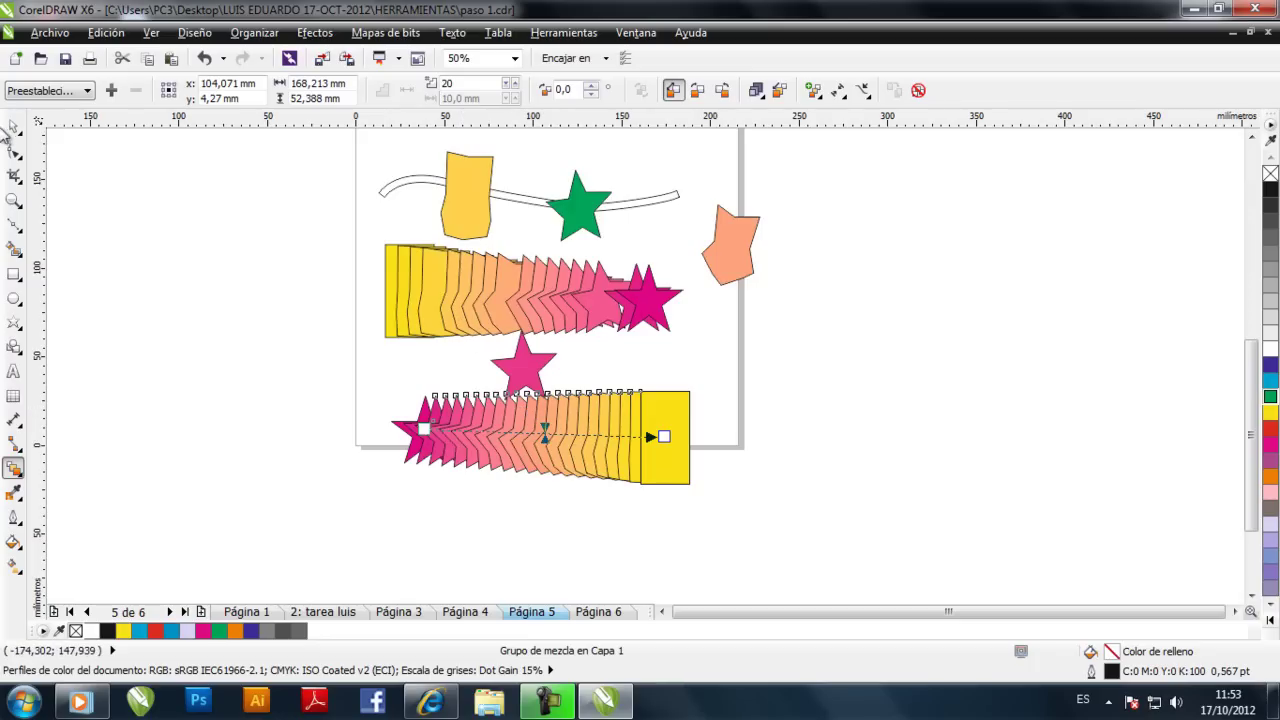
pyautogui.click(14, 126)
# On page 6, draw an upright rectangle about 22 by 77 mm near the page's upper-left corner and fill it with red.
pyautogui.click(600, 612)
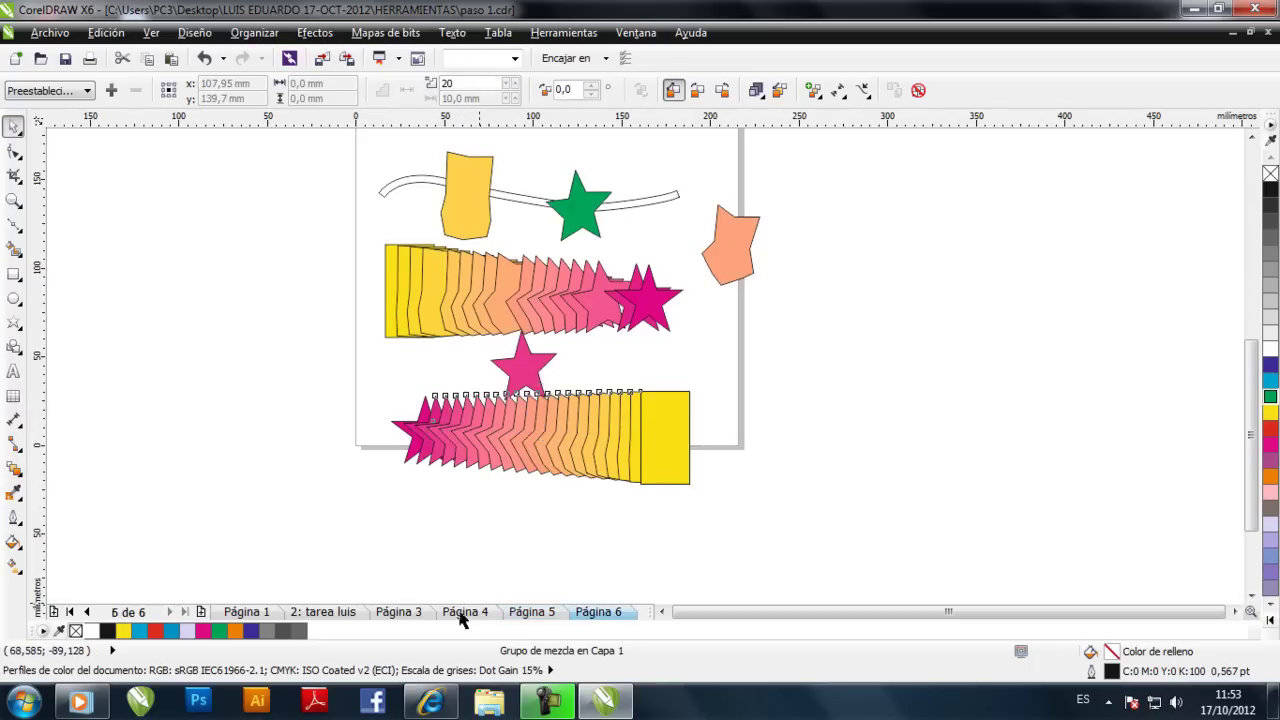
pyautogui.scroll(-3, 352, 431)
pyautogui.scroll(1, 402, 414)
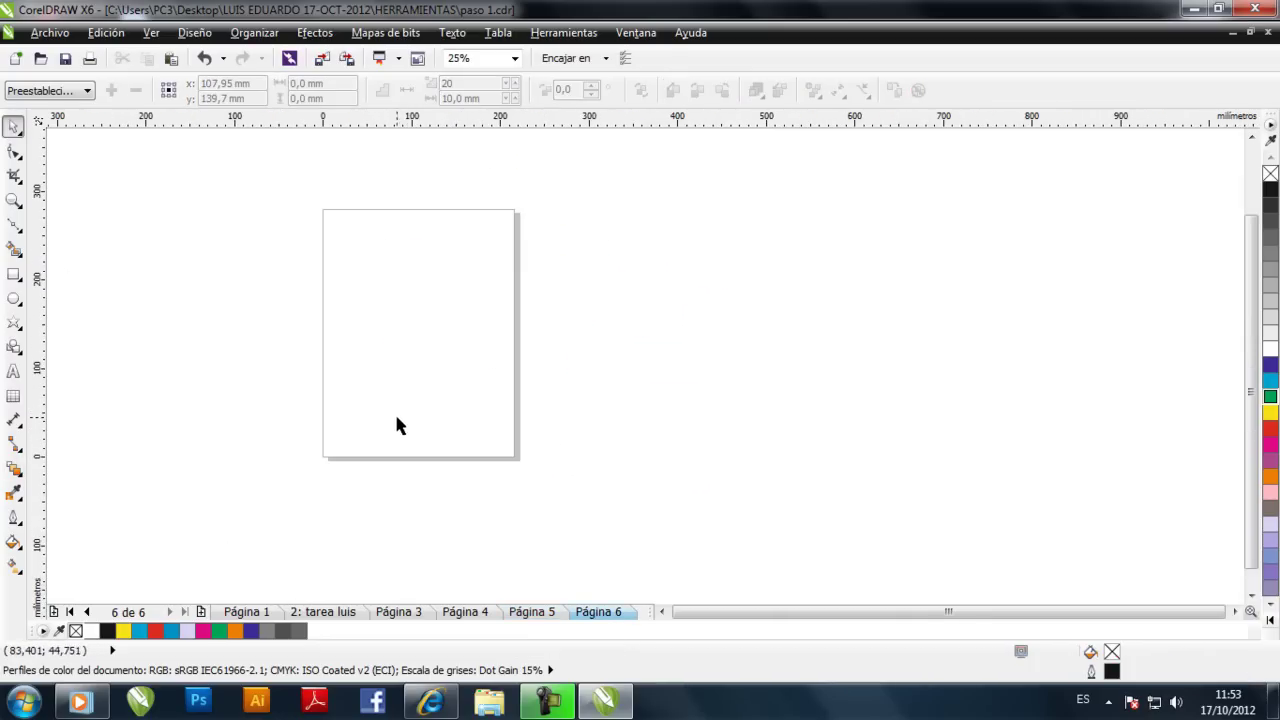
pyautogui.click(14, 274)
pyautogui.moveTo(343, 236)
pyautogui.mouseDown()
pyautogui.moveTo(347, 297)
pyautogui.moveTo(362, 306)
pyautogui.mouseUp()
pyautogui.click(14, 126)
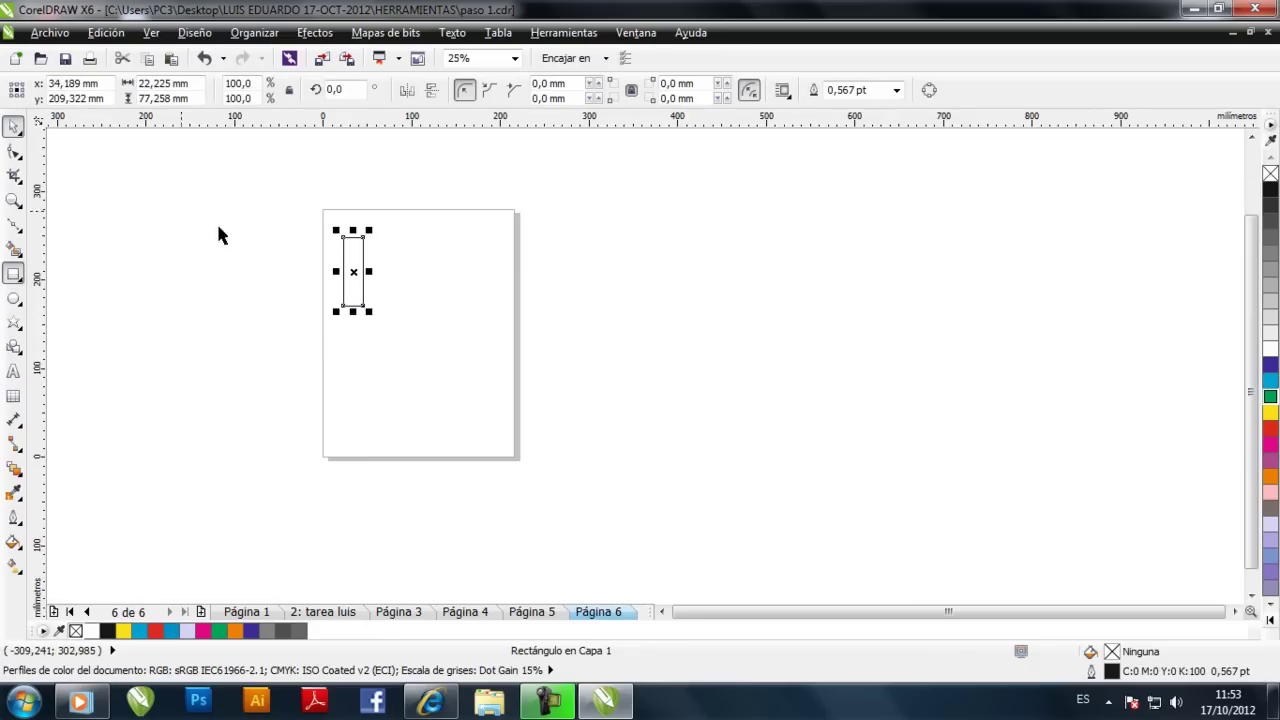
pyautogui.click(1270, 428)
pyautogui.scroll(1, 369, 268)
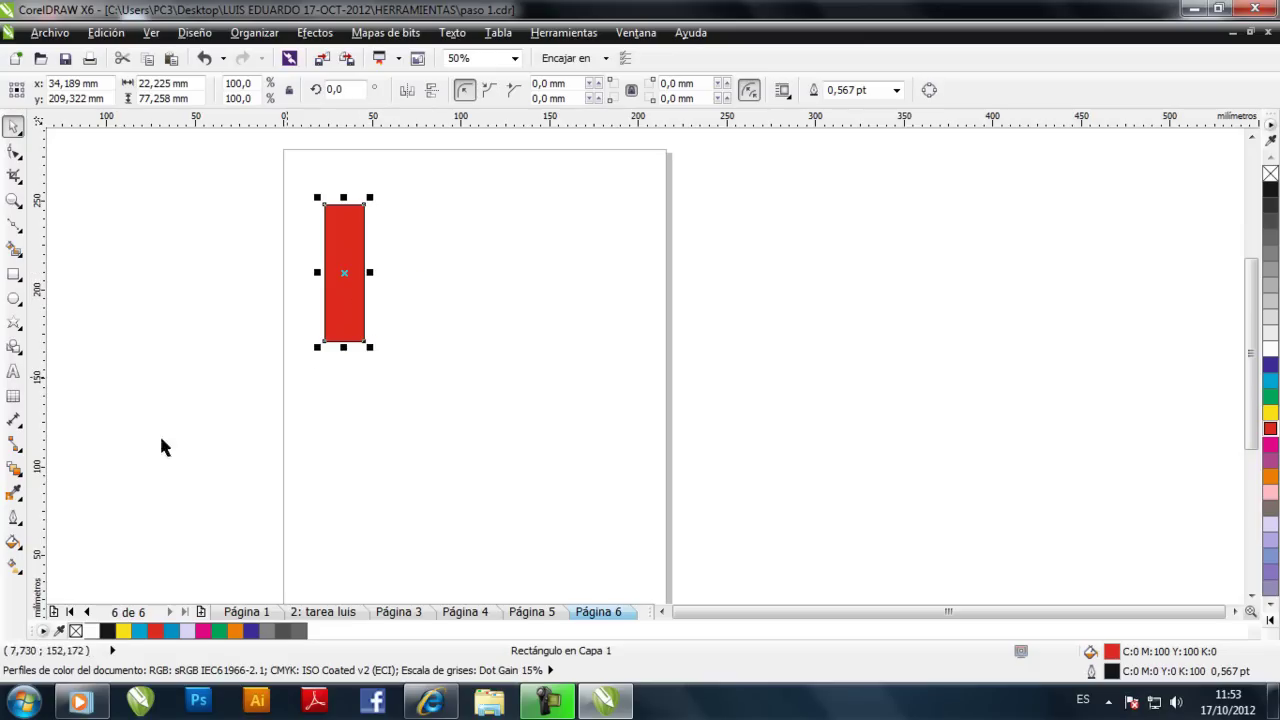
pyautogui.click(15, 468)
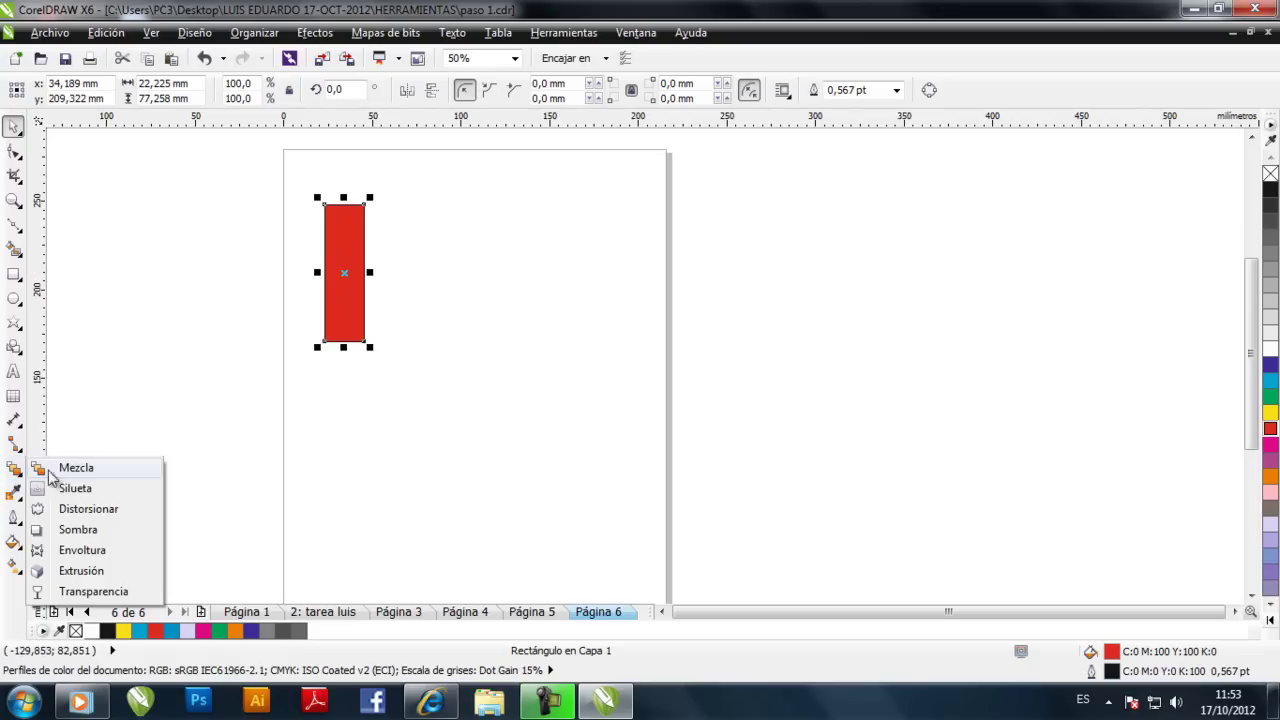
pyautogui.click(88, 509)
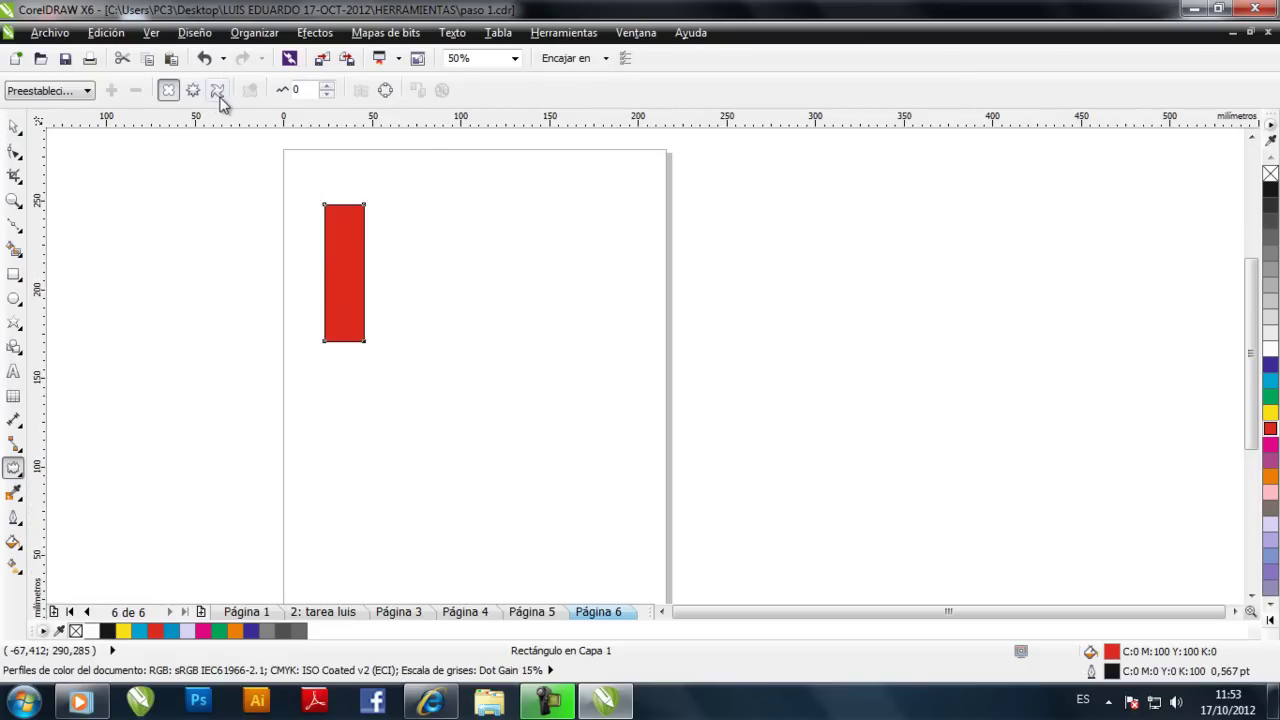
pyautogui.click(14, 128)
# Duplicate the red rectangle twice straight below itself, then align all three rectangles by their left edges.
pyautogui.moveTo(339, 301); pyautogui.dragTo(346, 466)
pyautogui.scroll(-3, 346, 466)
pyautogui.moveTo(350, 380); pyautogui.dragTo(353, 530)
pyautogui.scroll(-1, 353, 530)
pyautogui.moveTo(311, 288); pyautogui.dragTo(396, 578)
pyautogui.press('l')
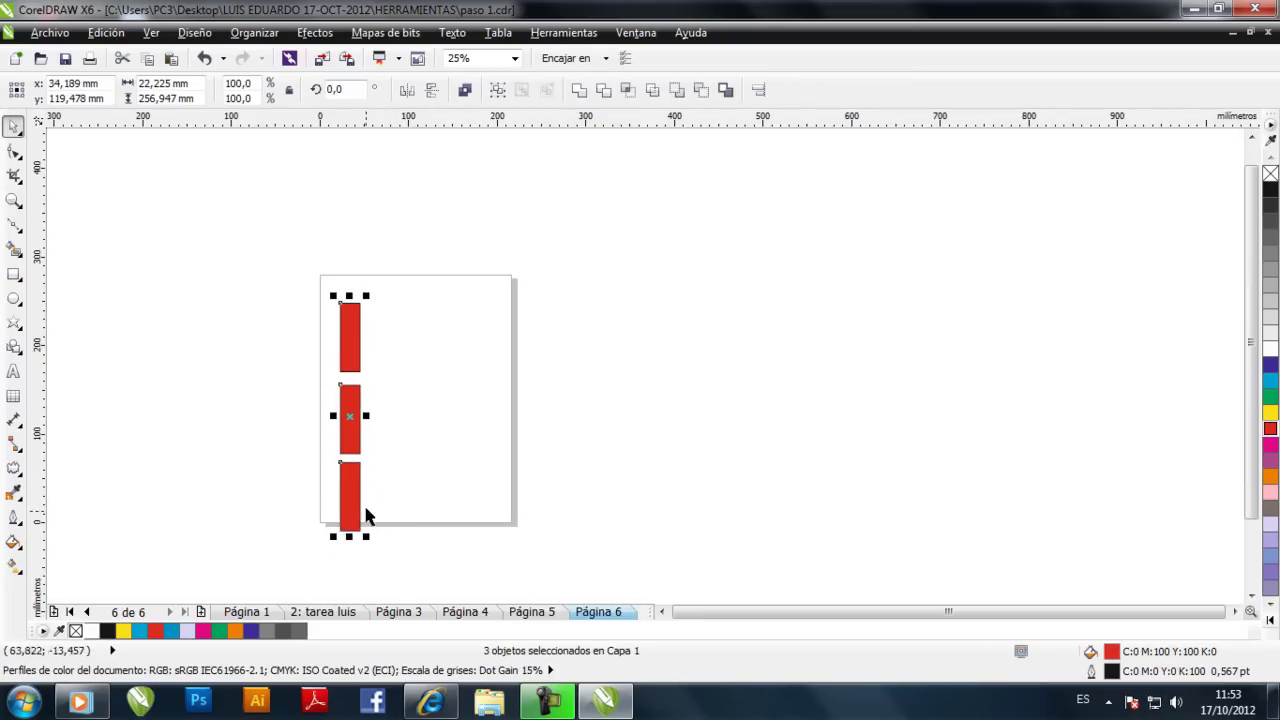
# Reduce the height of the three red rectangles to 85% and move the column up so it fits within the page.
pyautogui.moveTo(349, 296); pyautogui.dragTo(349, 329)
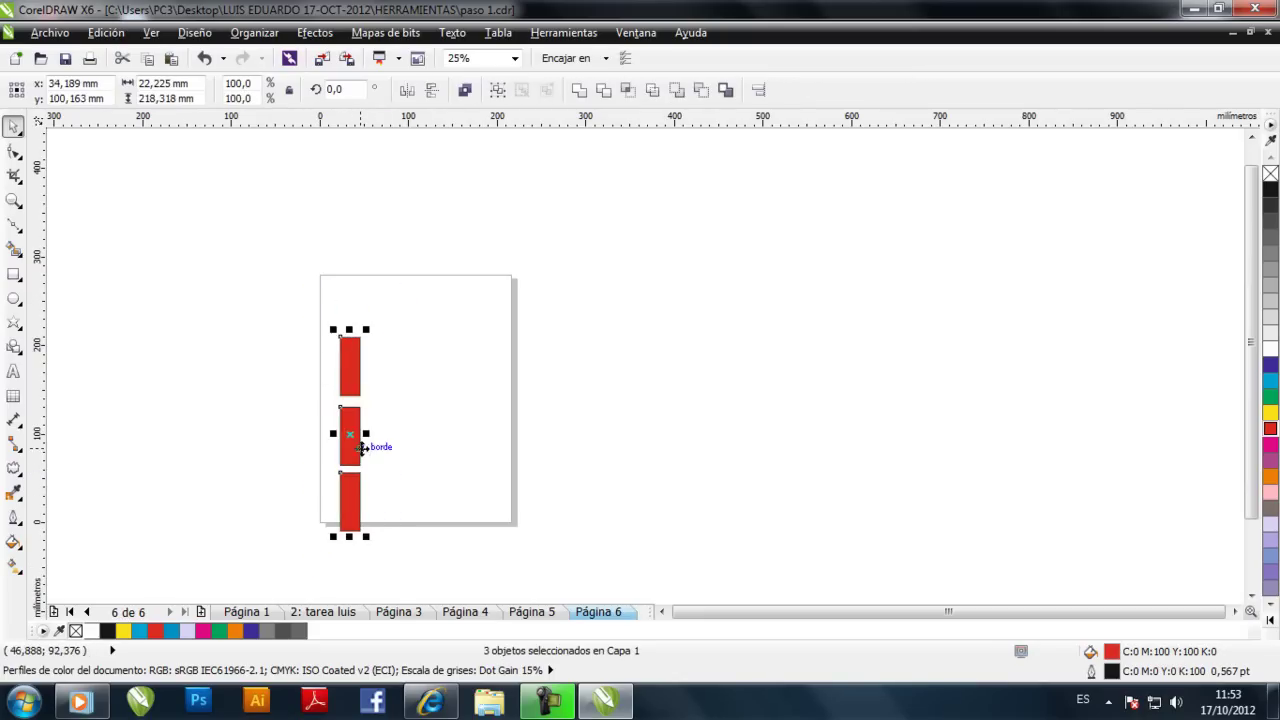
pyautogui.moveTo(362, 447); pyautogui.dragTo(361, 410)
pyautogui.click(263, 423)
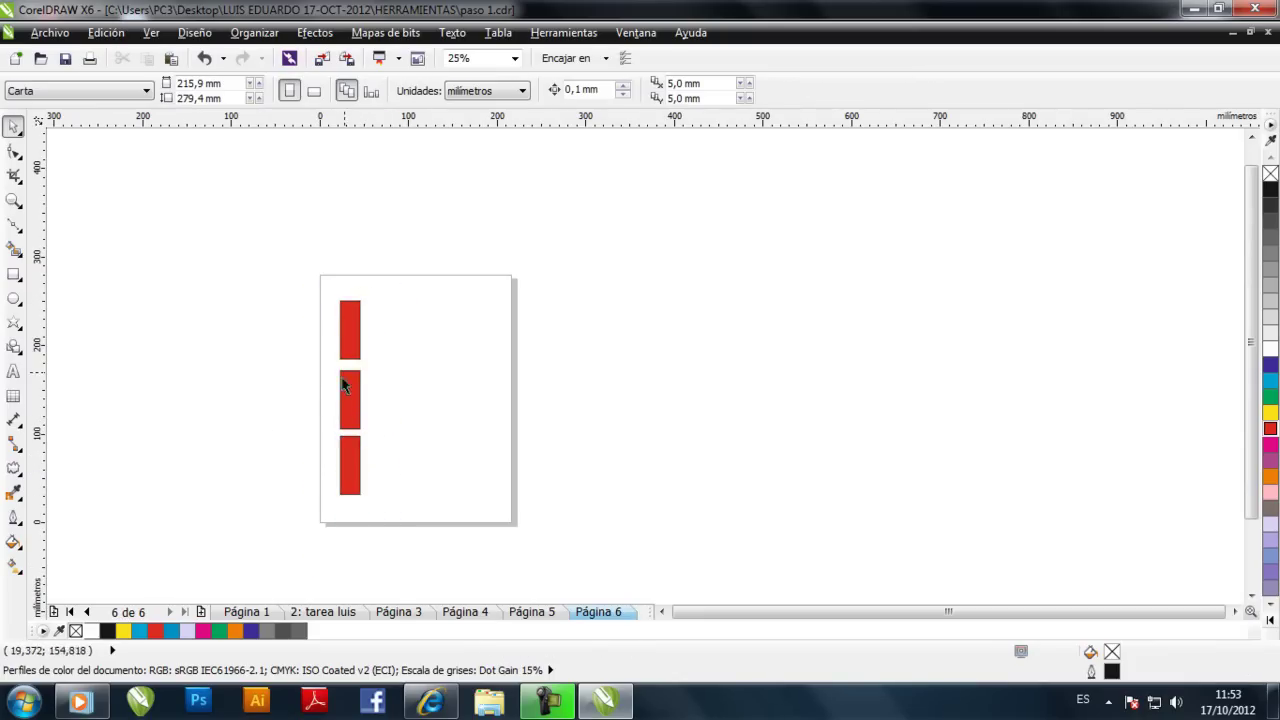
# Apply a Push and Pull distortion with an amplitude of about -113 to the uppermost red rectangle, starting from its center.
pyautogui.scroll(1, 342, 385)
pyautogui.click(347, 323)
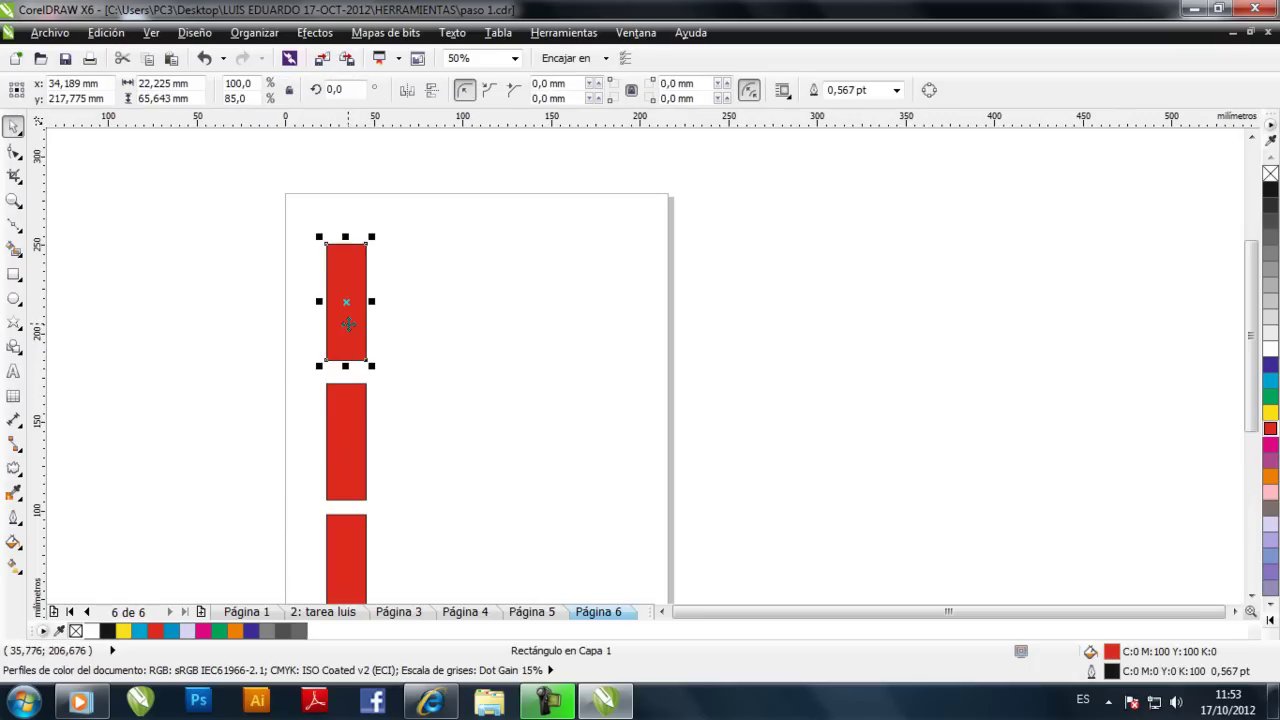
pyautogui.click(14, 466)
pyautogui.click(168, 92)
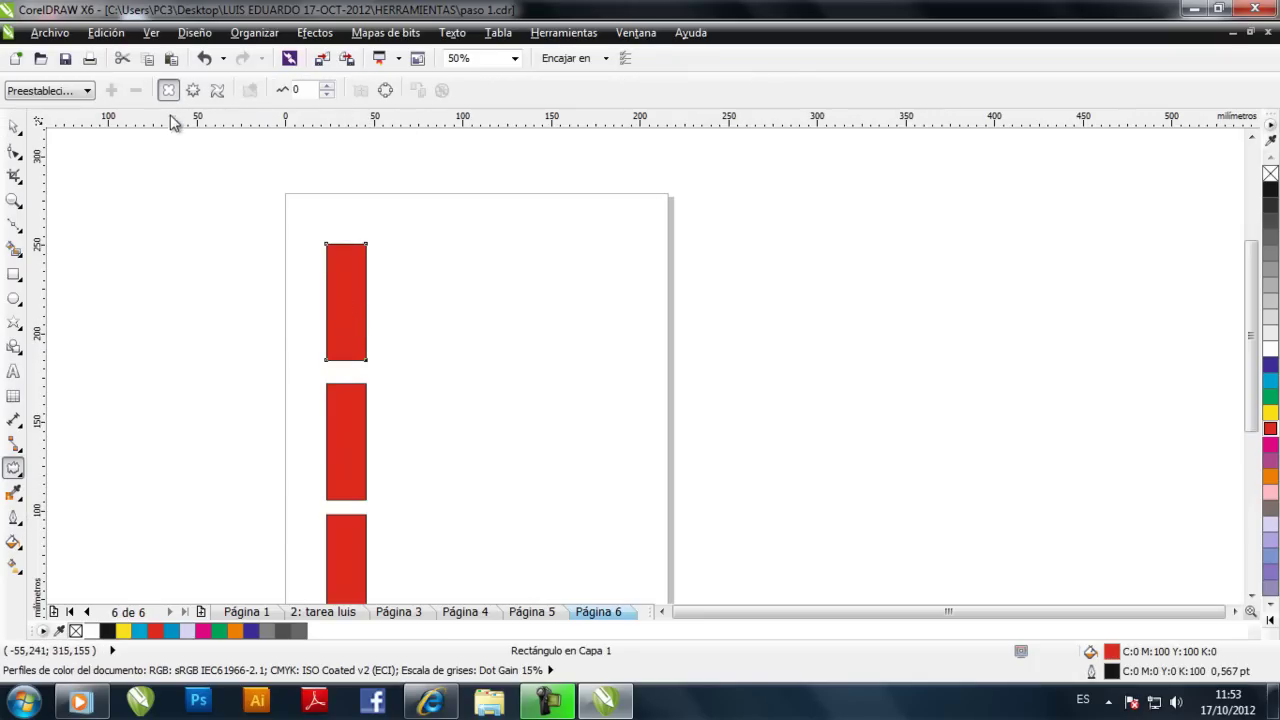
pyautogui.moveTo(348, 301); pyautogui.dragTo(265, 302)
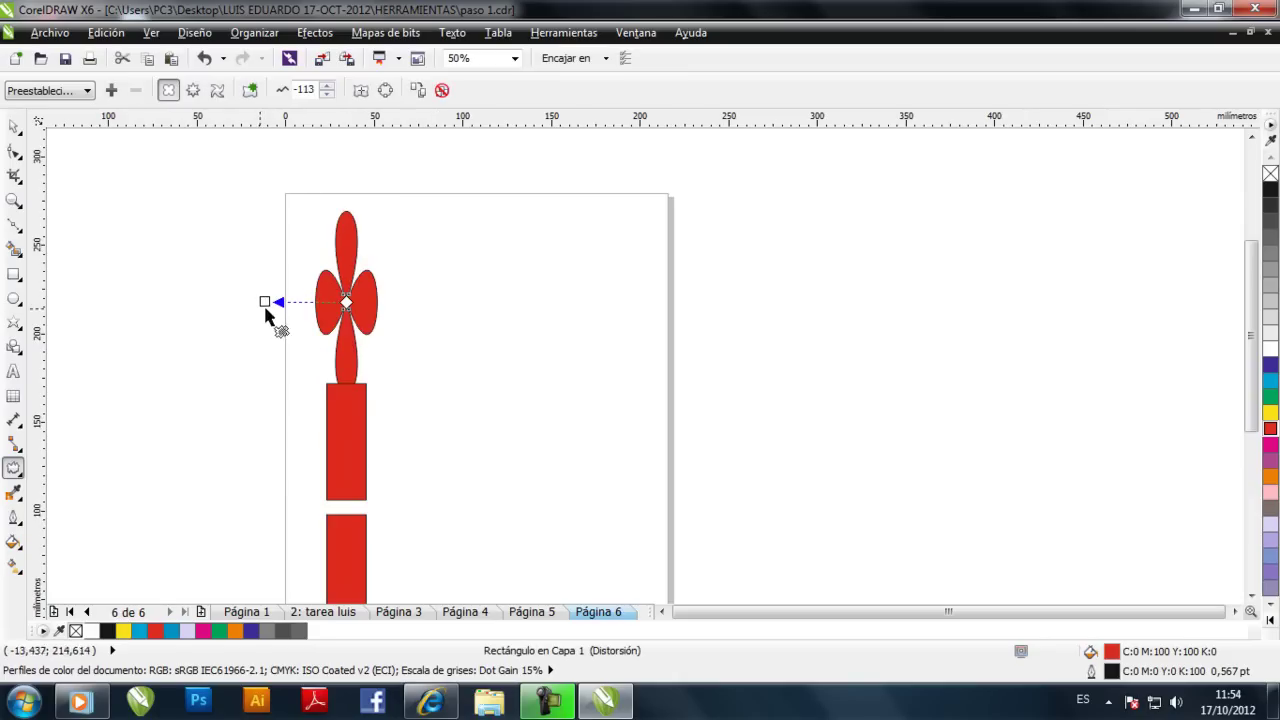
# Shorten the distorted shape from its lower end into a compact four-petal clover and fill it with green.
pyautogui.click(14, 128)
pyautogui.moveTo(346, 398); pyautogui.dragTo(346, 315)
pyautogui.click(1270, 397)
# Raise the middle red rectangle slightly, then give it a Zipper distortion of amplitude about 47 and frequency 5 with a green fill.
pyautogui.moveTo(352, 443); pyautogui.dragTo(359, 400)
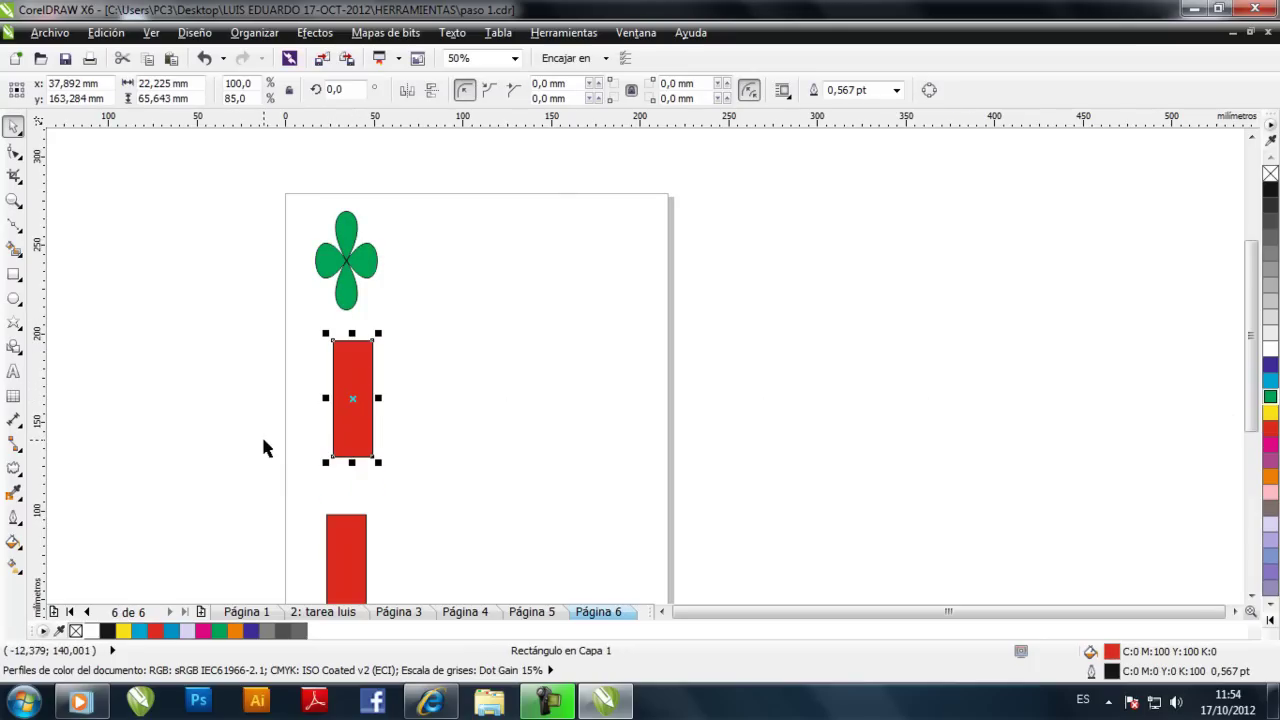
pyautogui.click(14, 467)
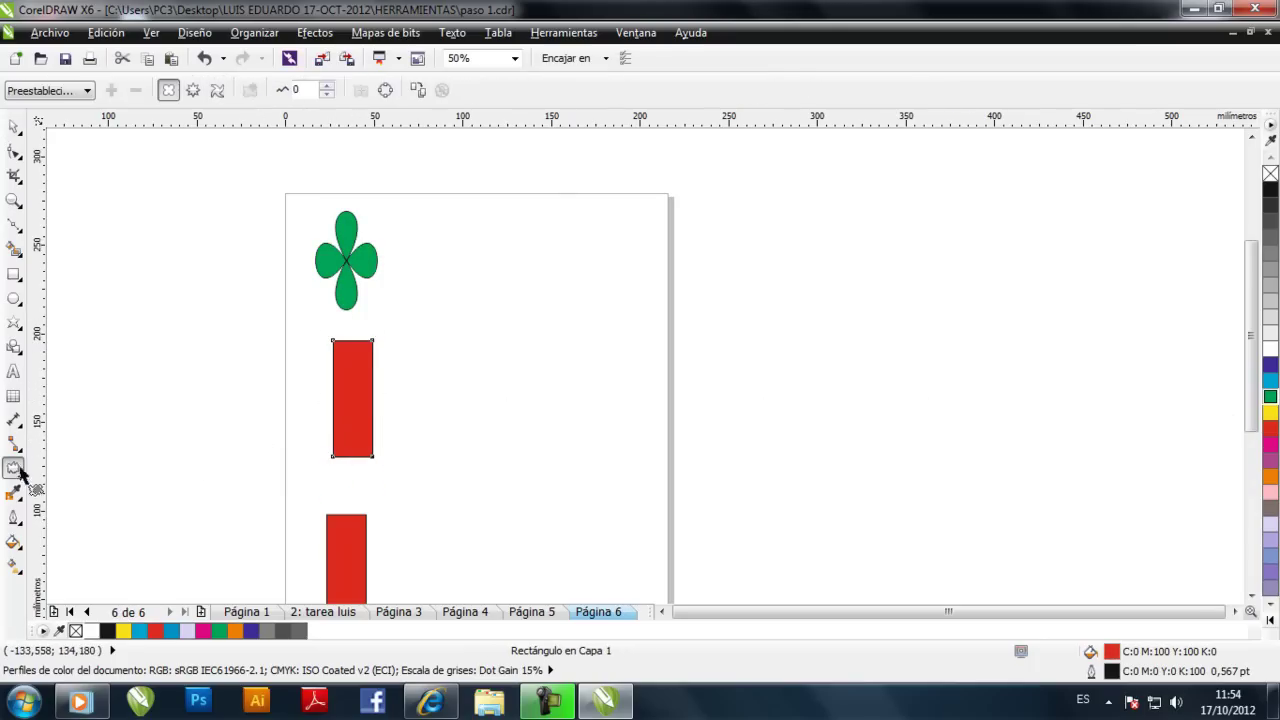
pyautogui.click(194, 93)
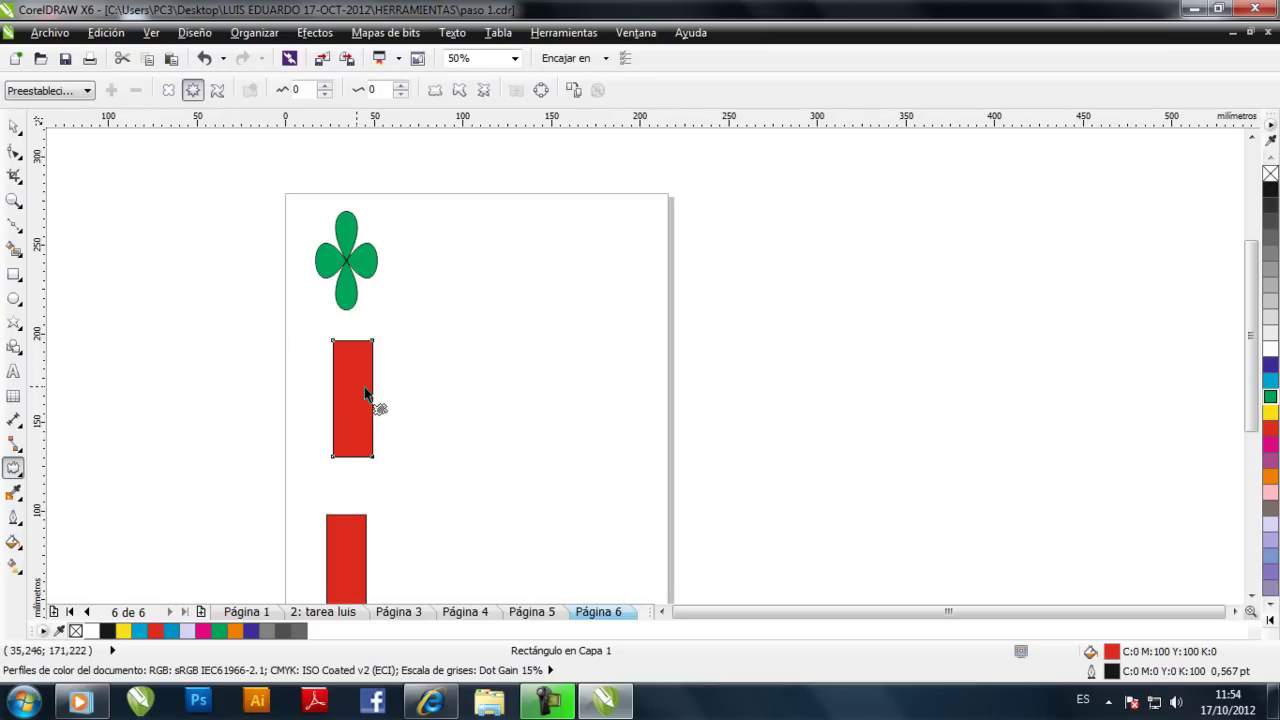
pyautogui.moveTo(360, 403); pyautogui.dragTo(286, 402)
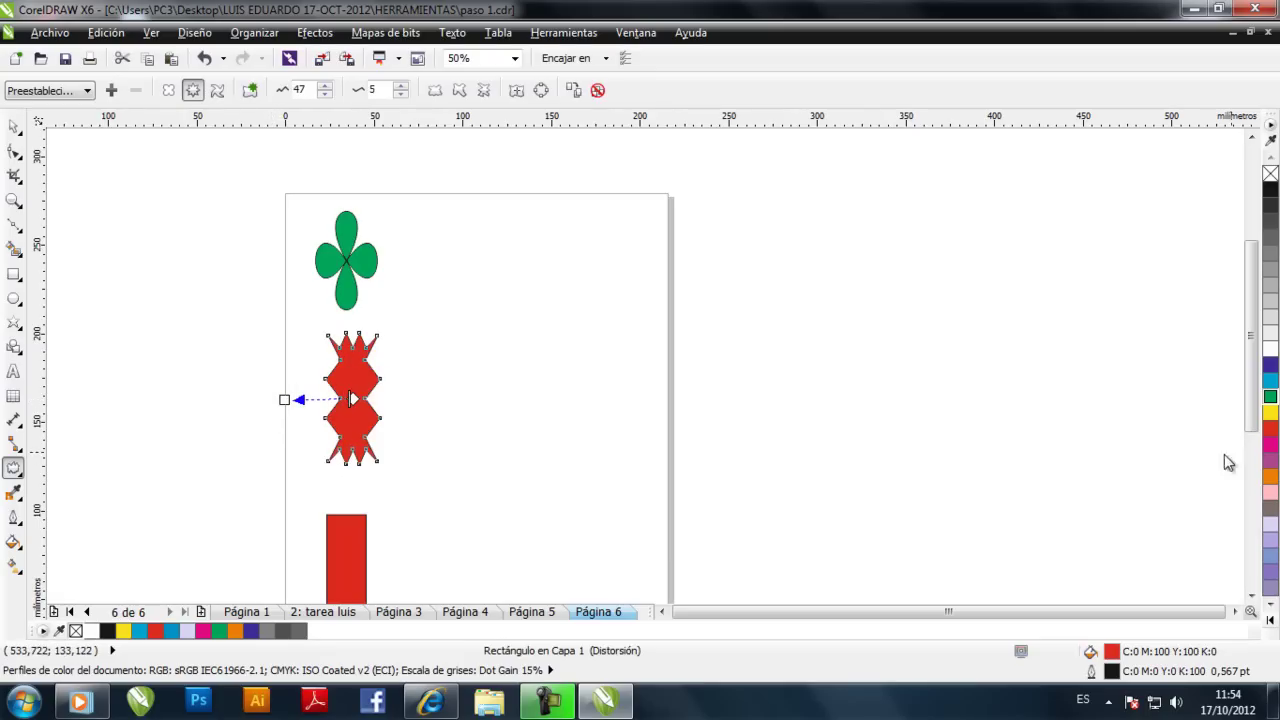
pyautogui.click(1271, 397)
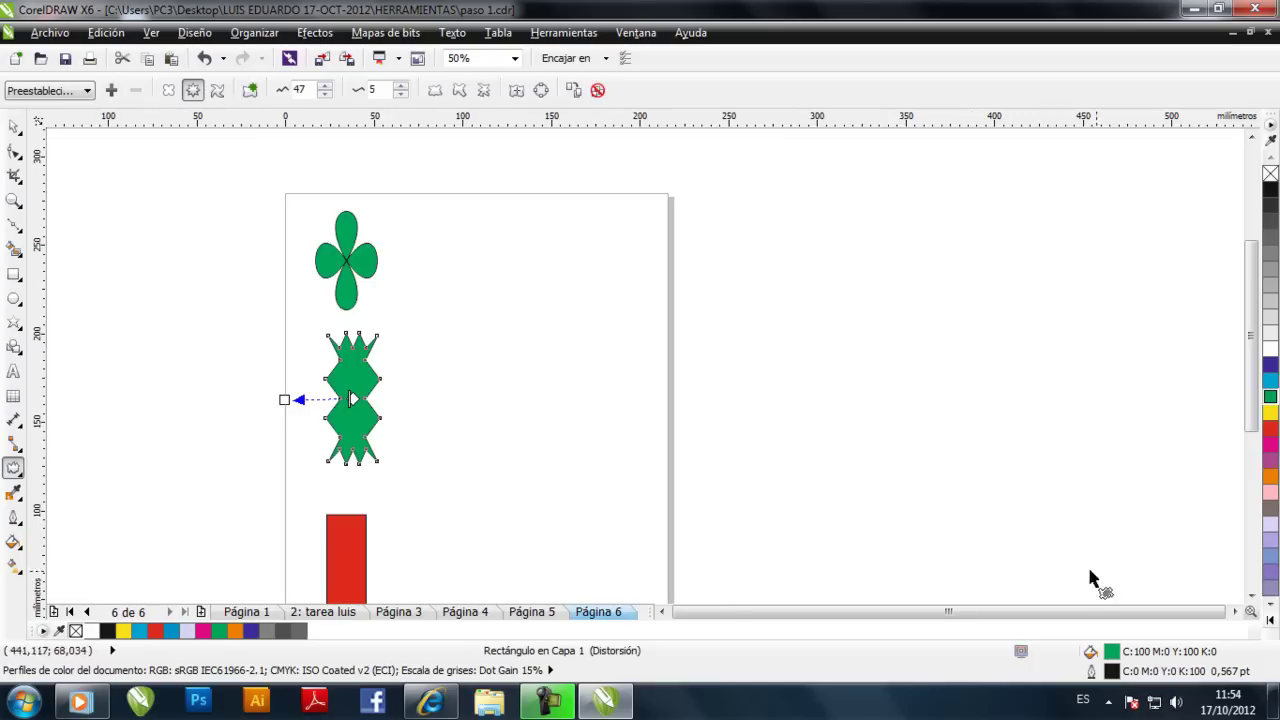
# Twist the lowest red rectangle counterclockwise about its center by one full rotation plus about 134 degrees, then fill it with green.
pyautogui.click(1250, 595)
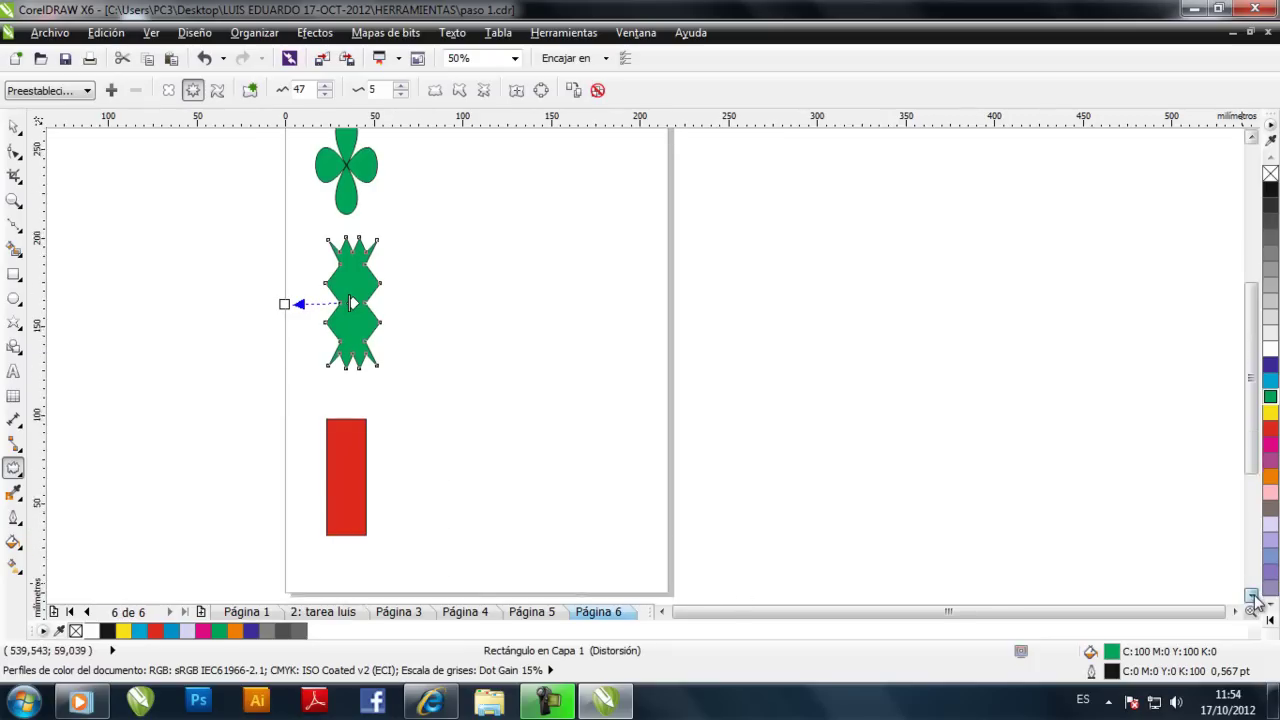
pyautogui.click(352, 436)
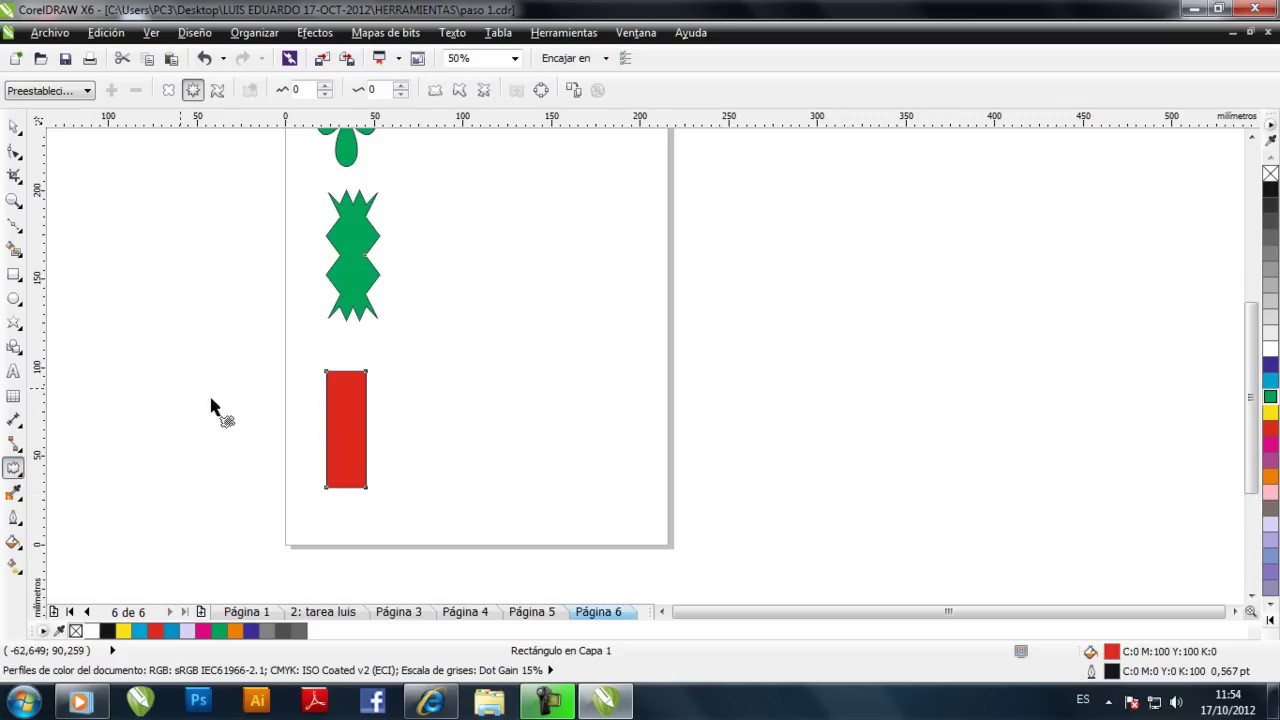
pyautogui.click(217, 90)
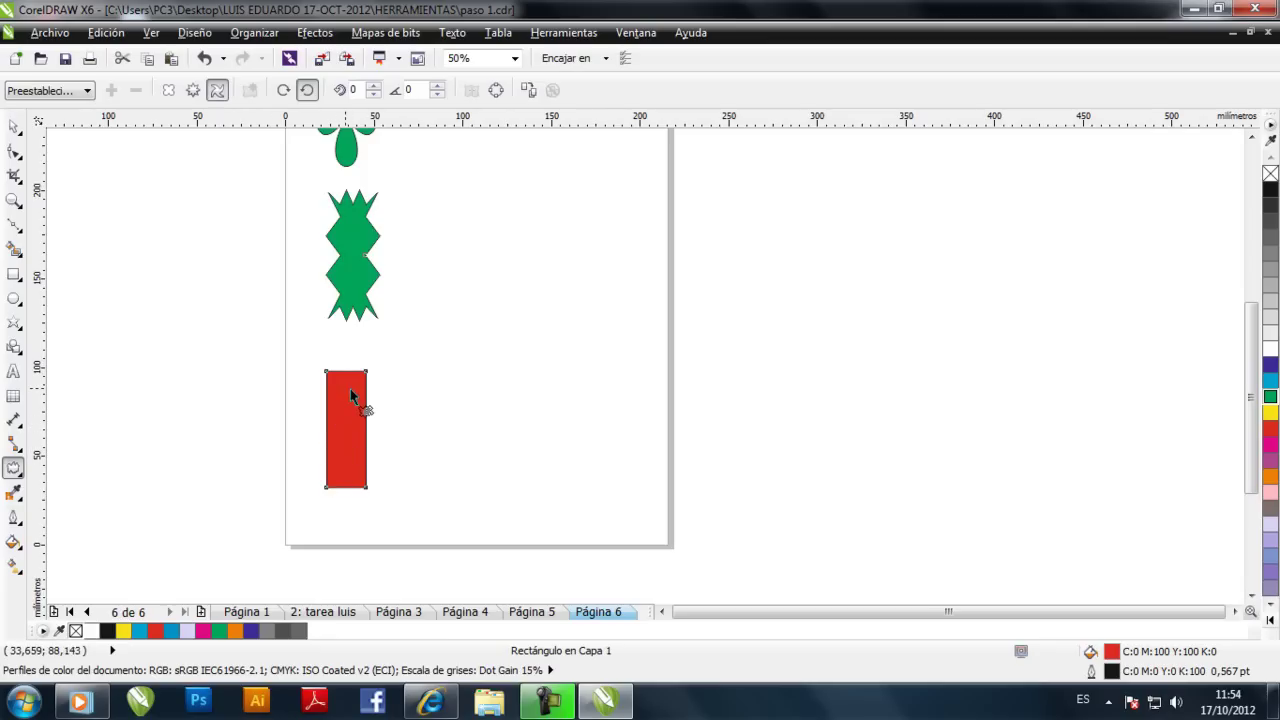
pyautogui.moveTo(345, 428)
pyautogui.mouseDown()
pyautogui.moveTo(313, 394)
pyautogui.moveTo(297, 426)
pyautogui.moveTo(316, 447)
pyautogui.moveTo(346, 449)
pyautogui.moveTo(363, 424)
pyautogui.moveTo(329, 410)
pyautogui.mouseUp()
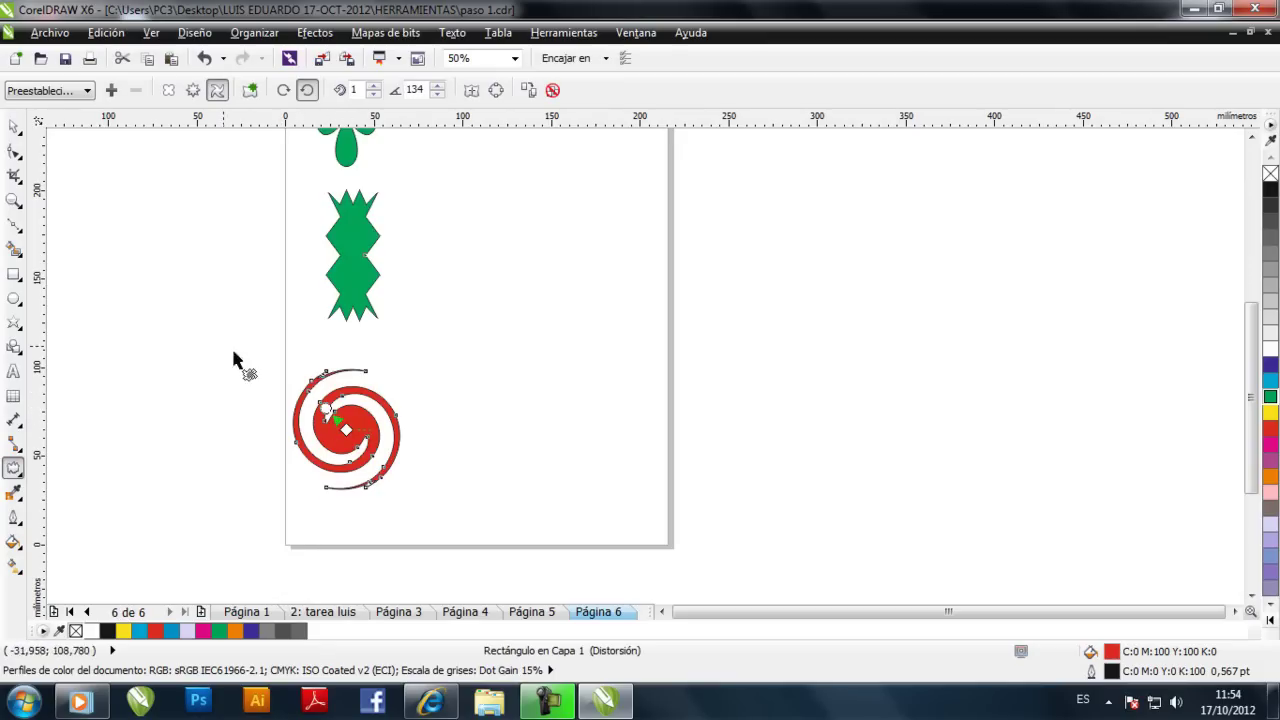
pyautogui.click(14, 126)
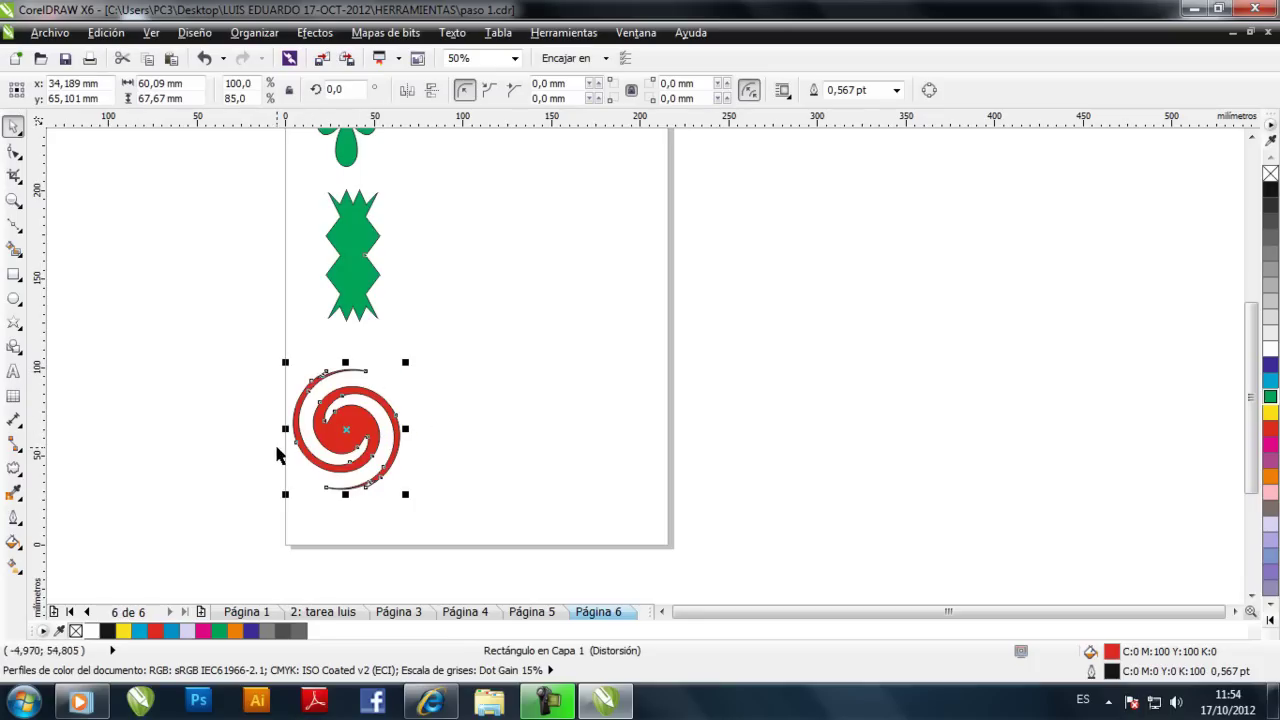
pyautogui.click(1271, 397)
pyautogui.click(531, 403)
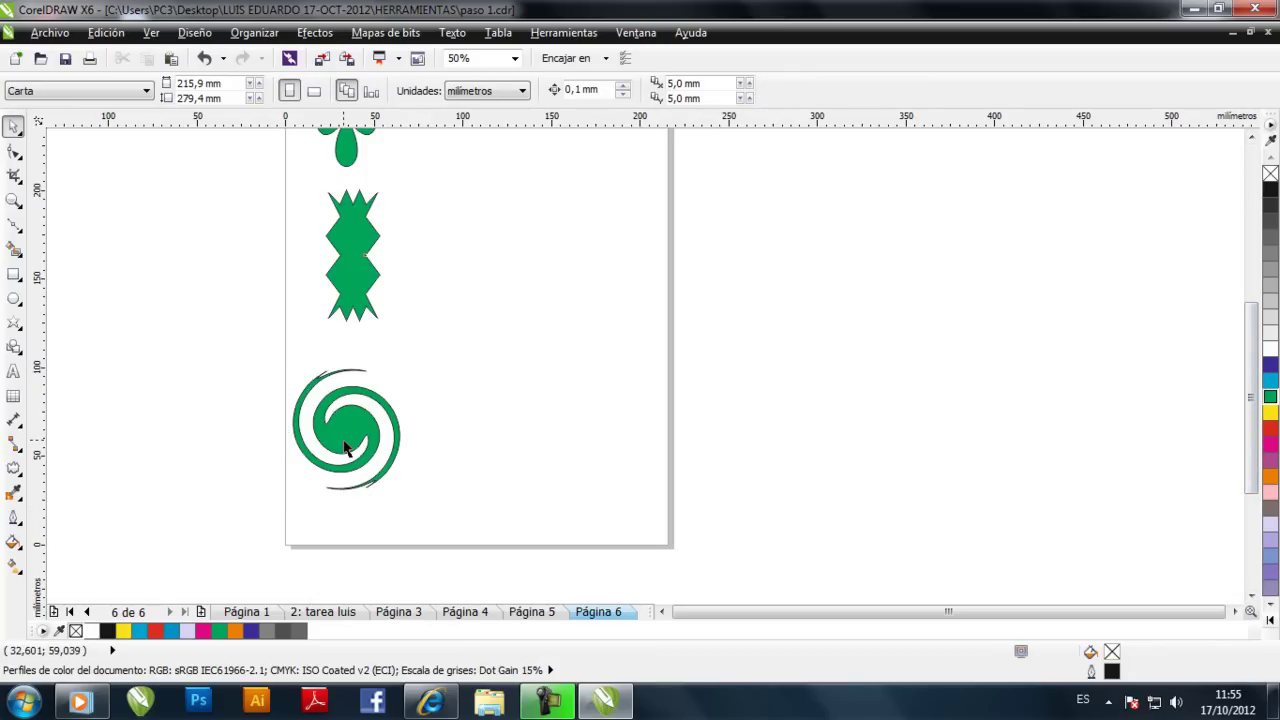
# Draw an upright rectangle about 22 by 39 mm in the page's upper-right area and fill it with dark blue (C100 M100).
pyautogui.scroll(-2, 222, 335)
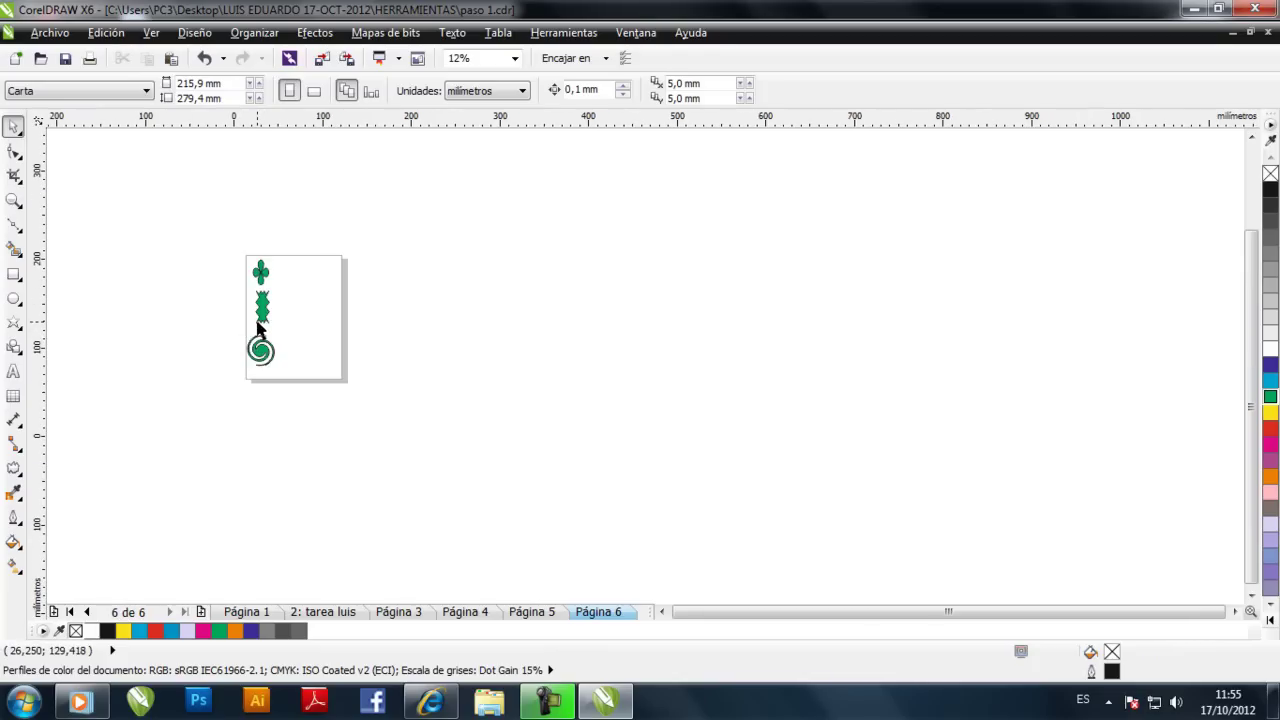
pyautogui.scroll(1, 258, 330)
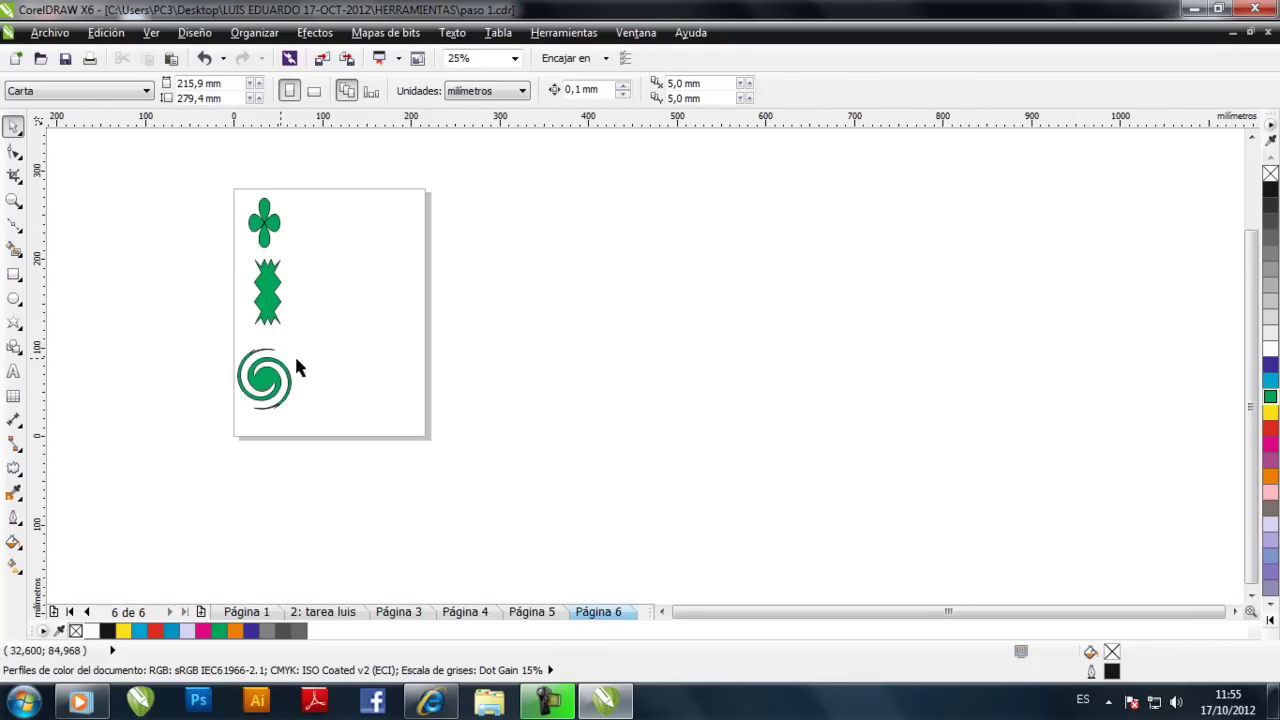
pyautogui.click(14, 274)
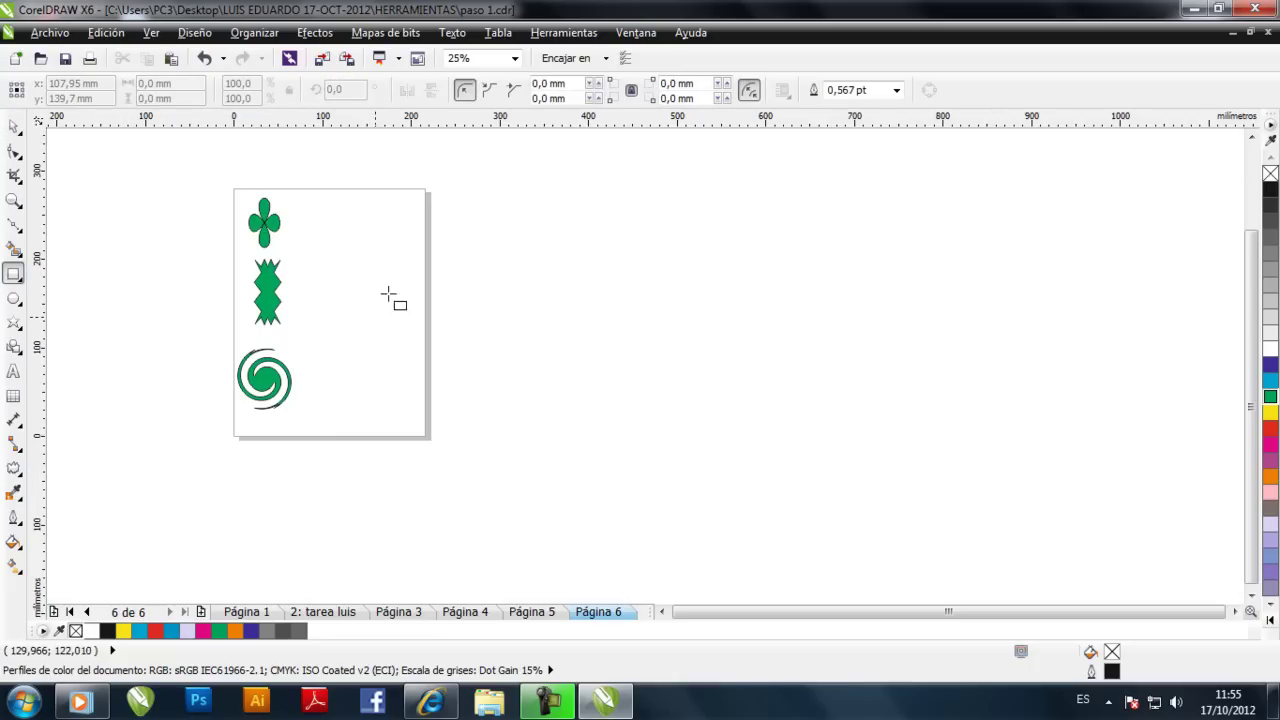
pyautogui.moveTo(337, 212); pyautogui.dragTo(357, 245)
pyautogui.press('space')
pyautogui.scroll(2, 358, 214)
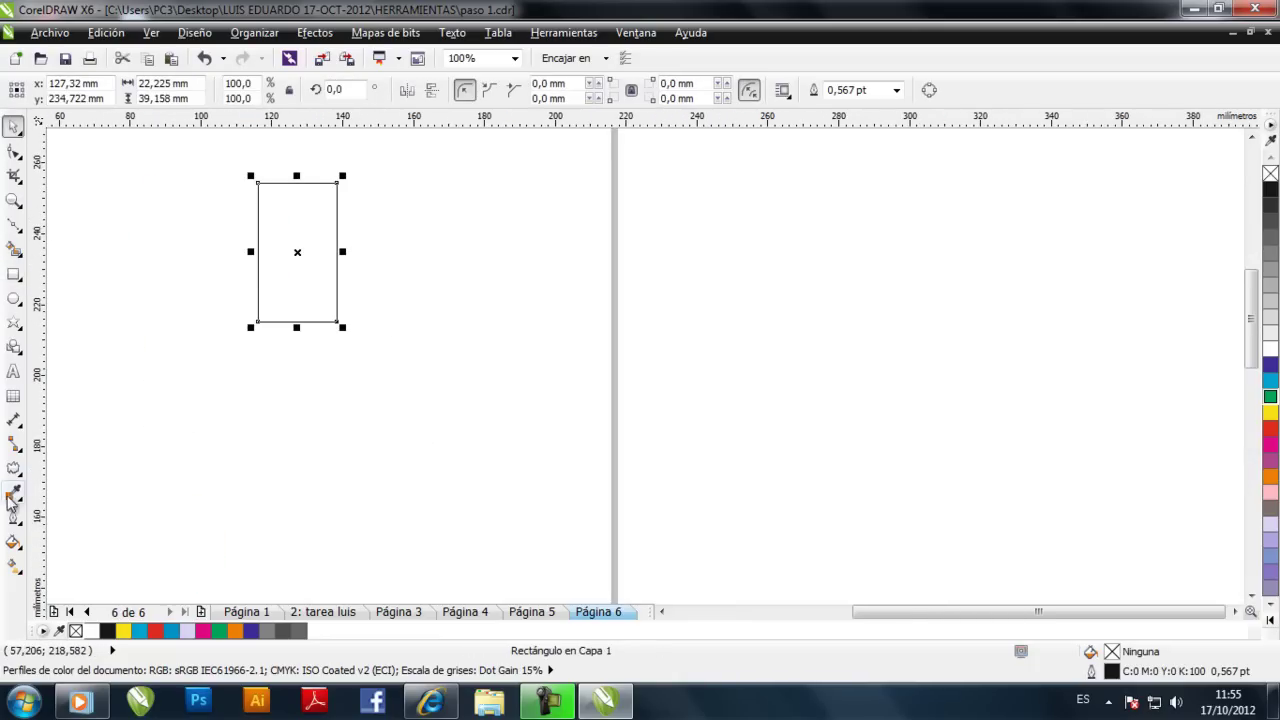
pyautogui.click(13, 470)
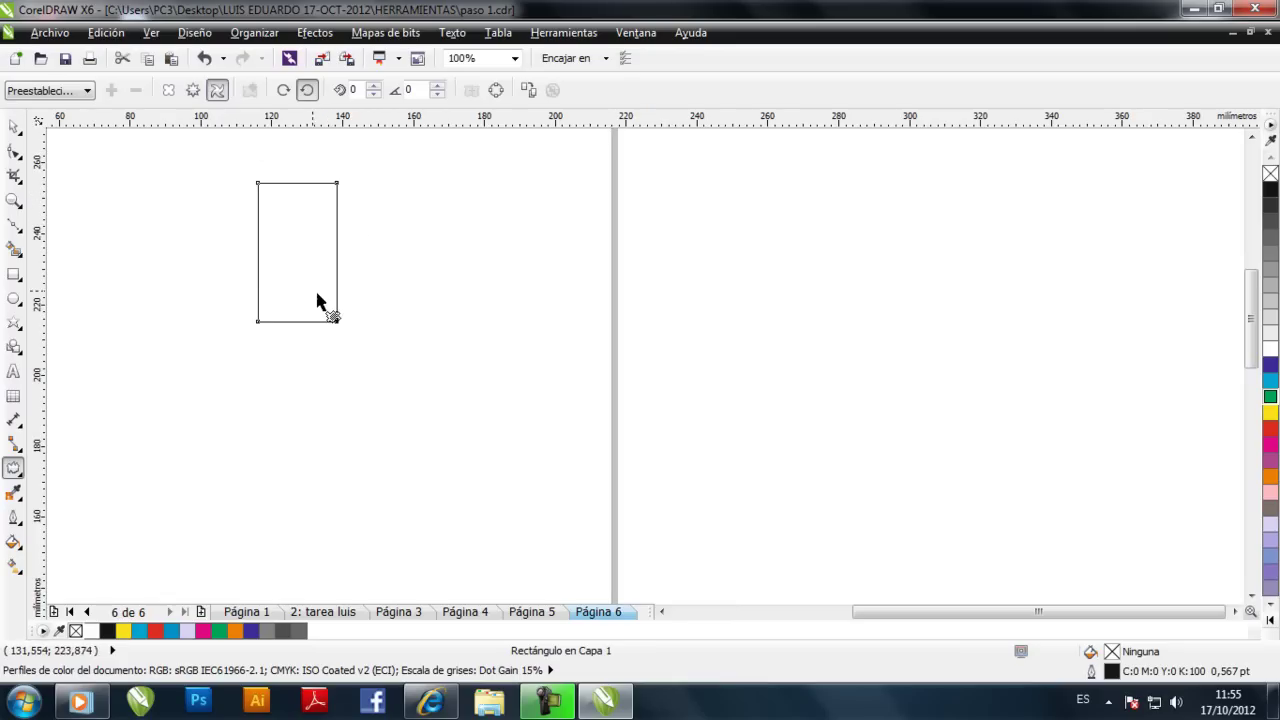
pyautogui.scroll(-1, 319, 305)
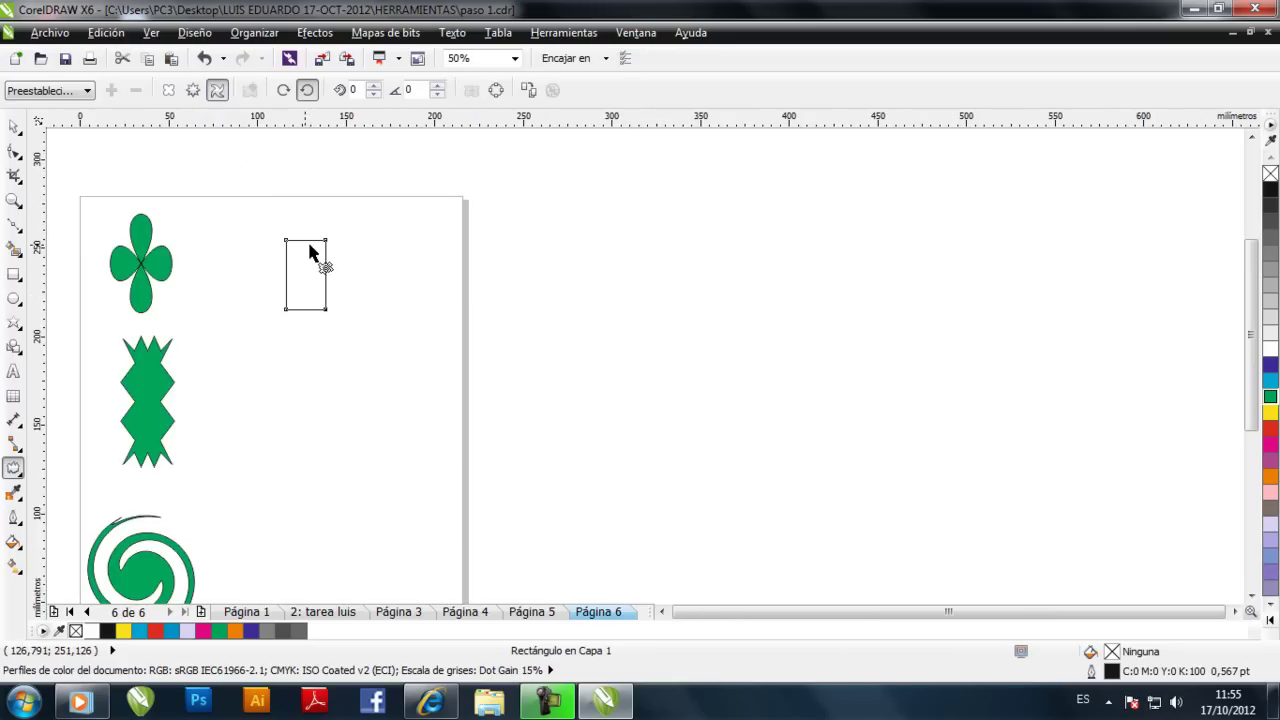
pyautogui.click(16, 127)
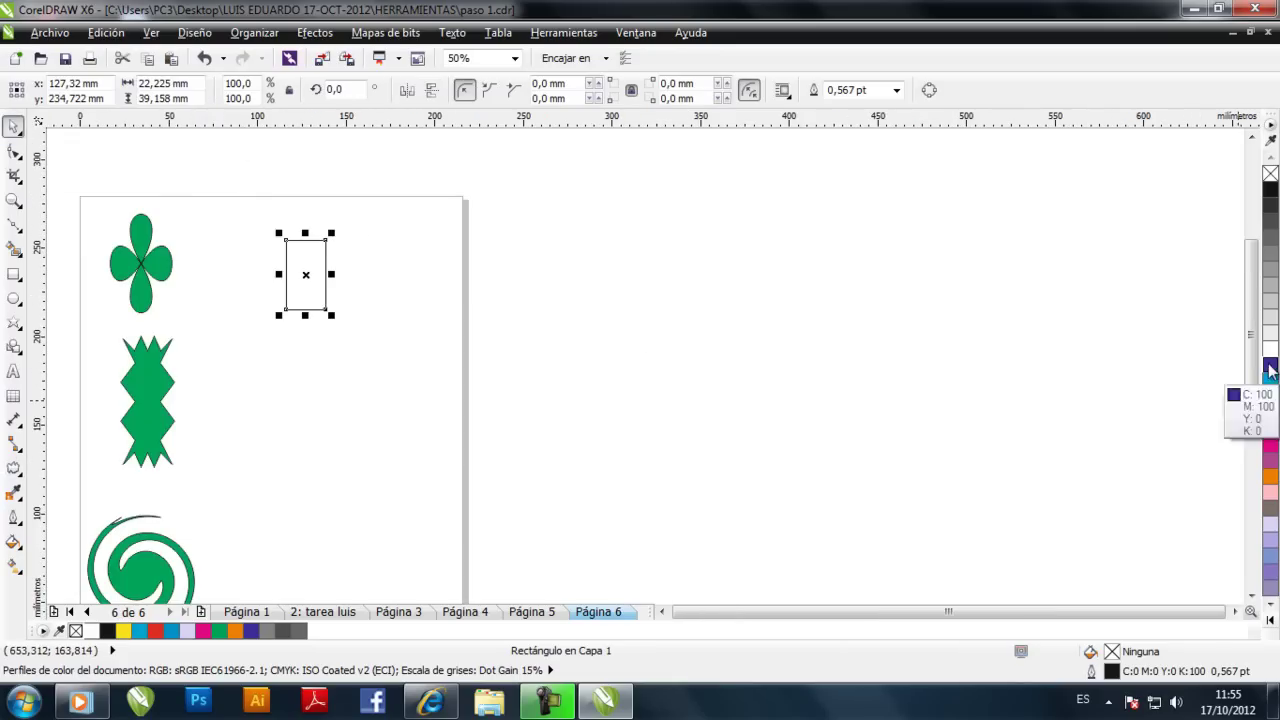
pyautogui.click(1270, 368)
pyautogui.scroll(2, 330, 245)
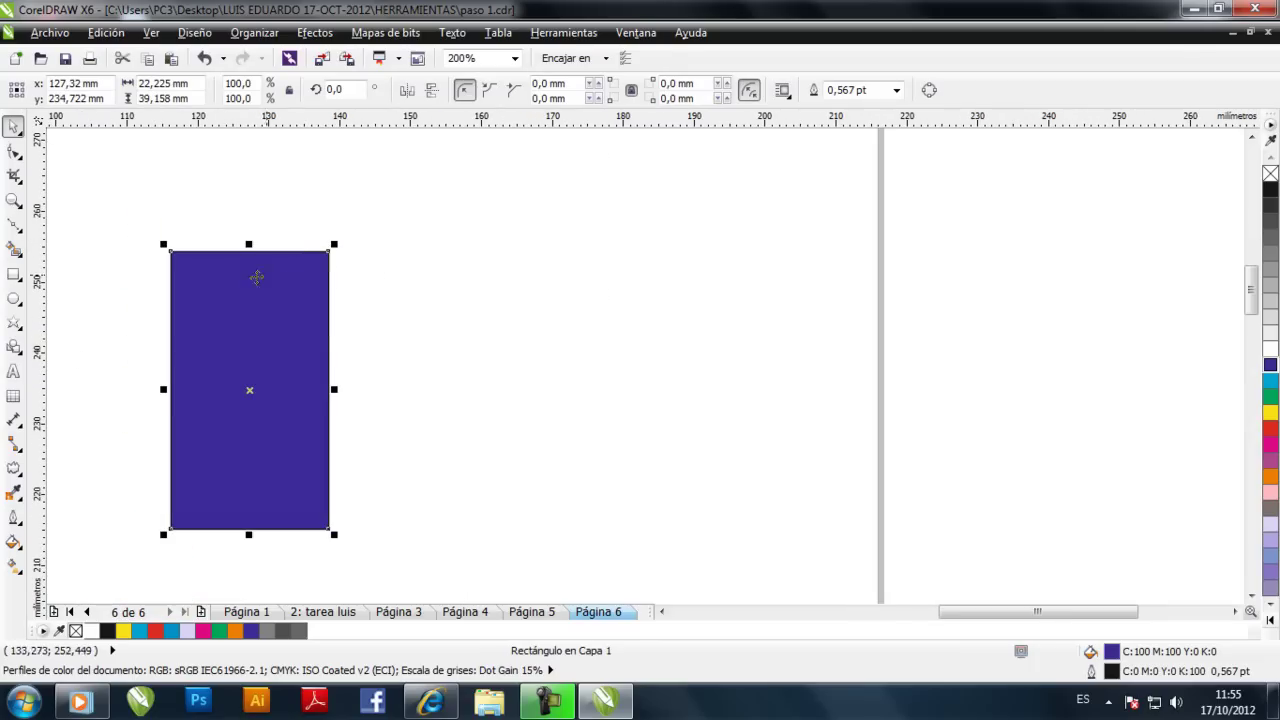
# Twist the blue rectangle counterclockwise from near its upper edge by one rotation plus about 254 degrees, then move the spiral down within the page.
pyautogui.click(14, 467)
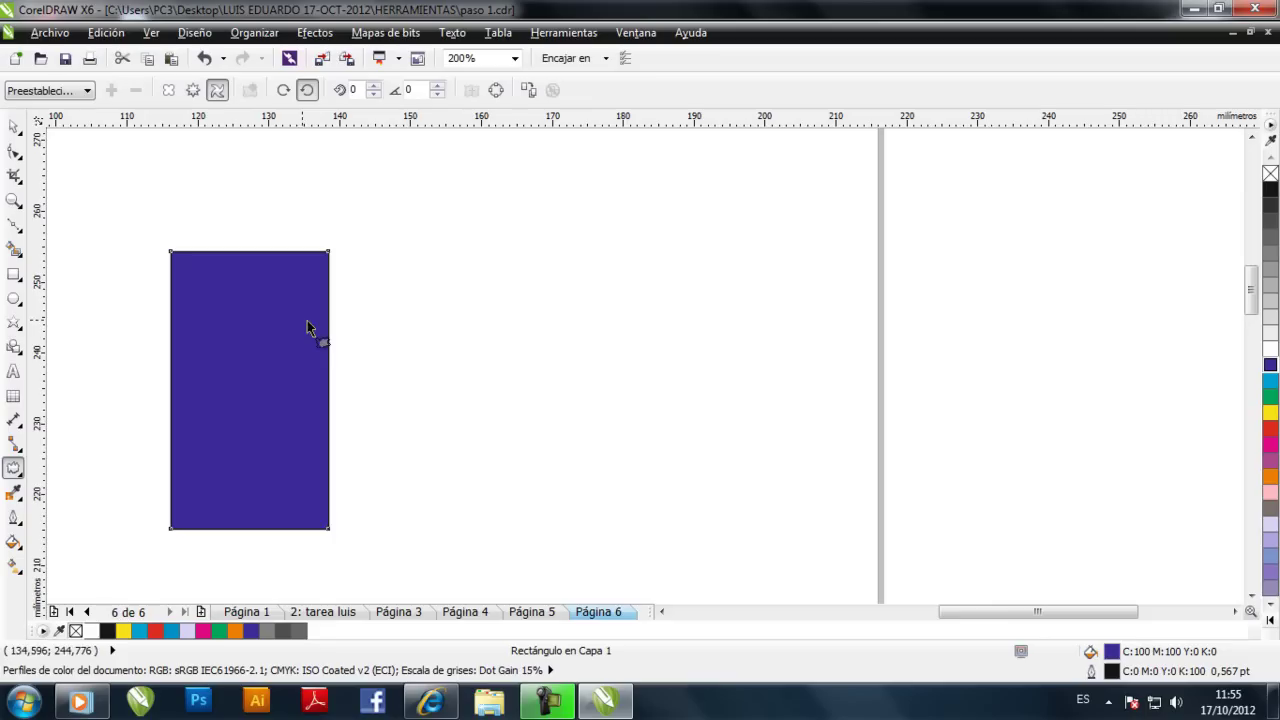
pyautogui.moveTo(278, 270); pyautogui.dragTo(265, 360)
pyautogui.scroll(-3, 265, 360)
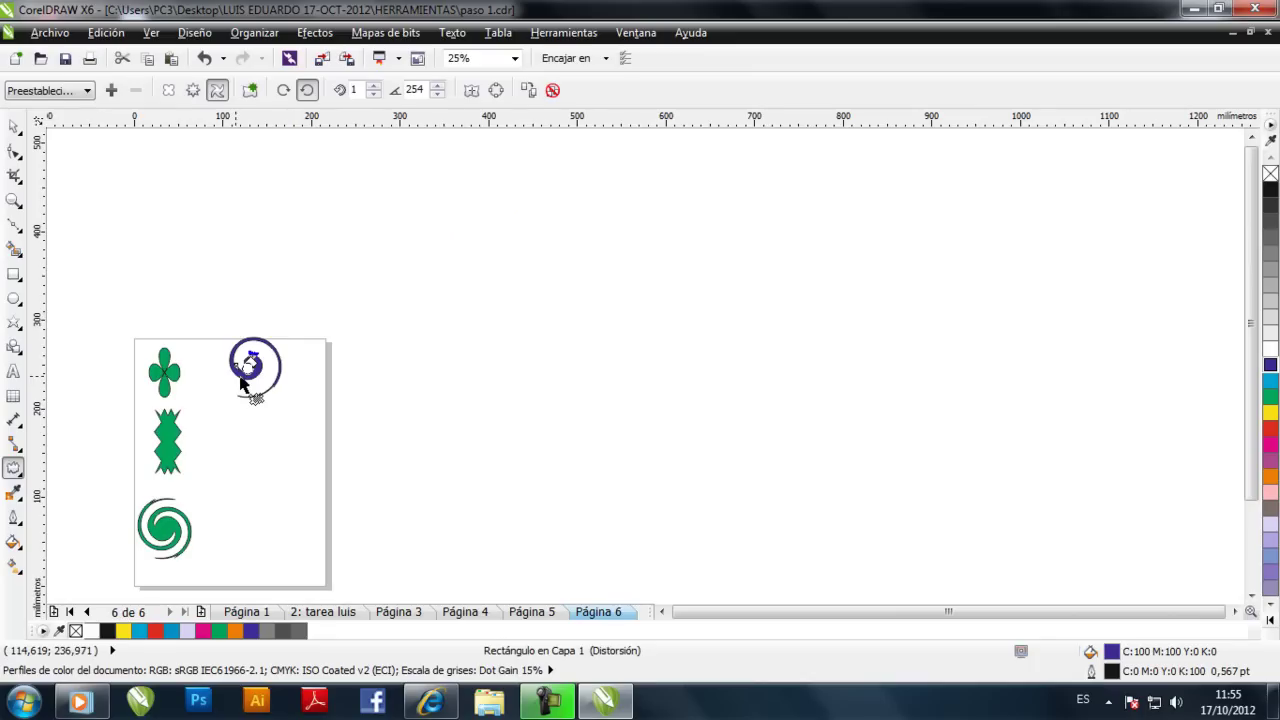
pyautogui.click(14, 126)
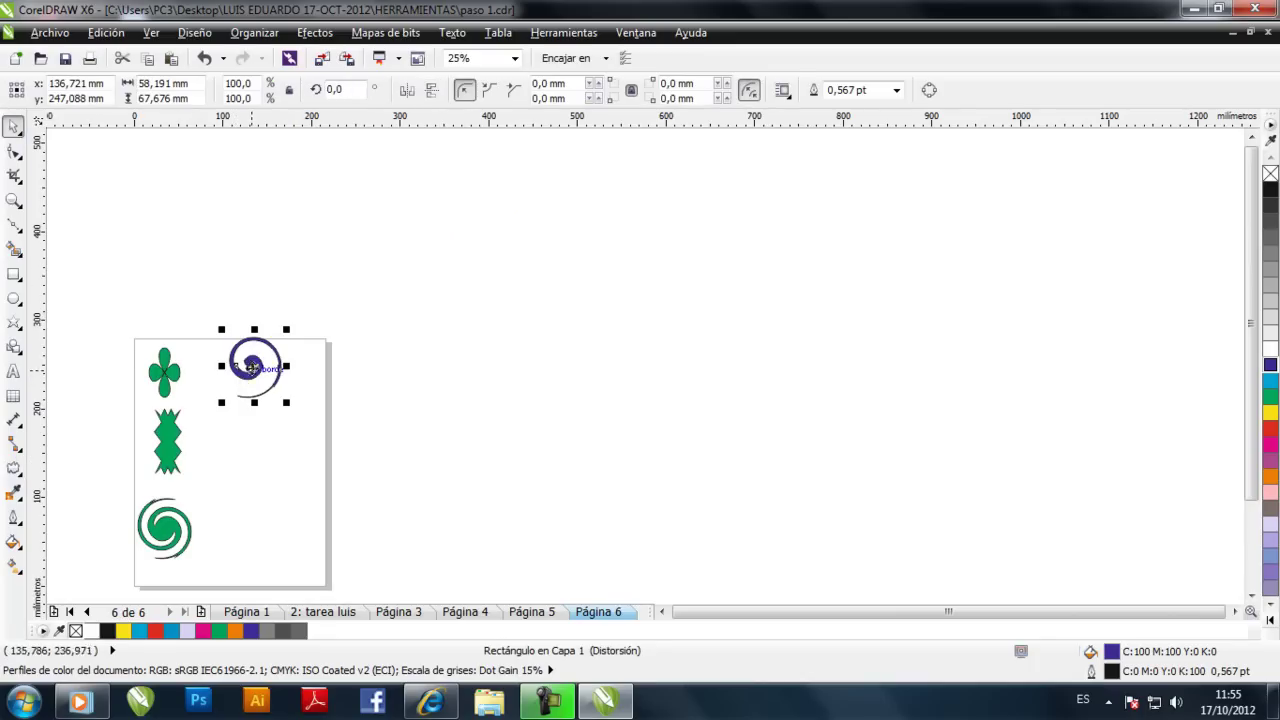
pyautogui.moveTo(256, 368); pyautogui.dragTo(252, 396)
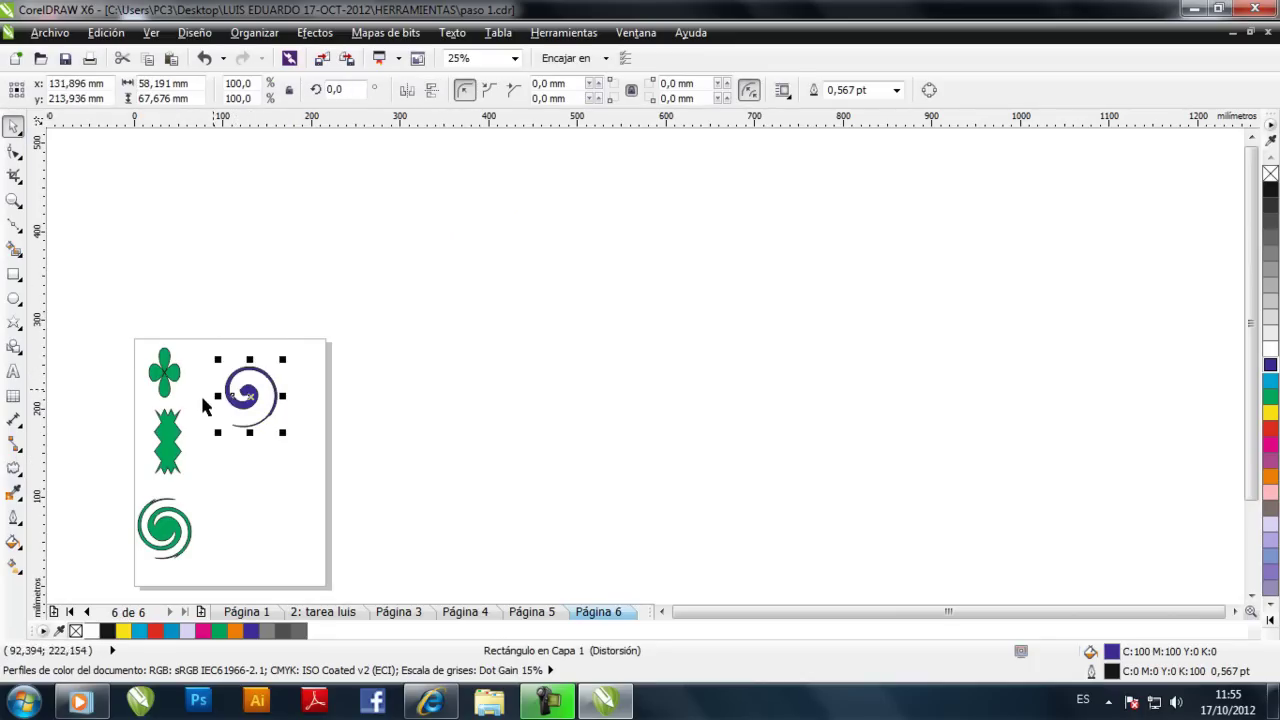
pyautogui.click(143, 316)
pyautogui.scroll(2, 235, 434)
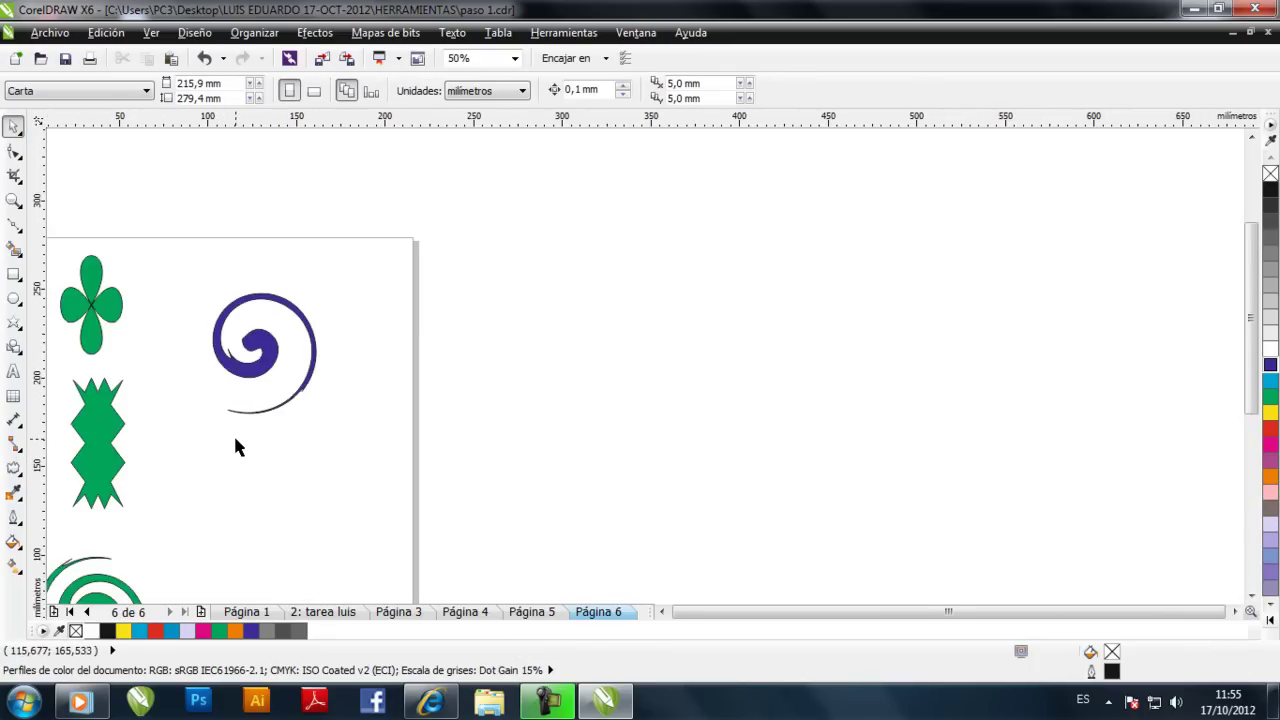
pyautogui.scroll(-2, 233, 433)
pyautogui.scroll(-2, 236, 441)
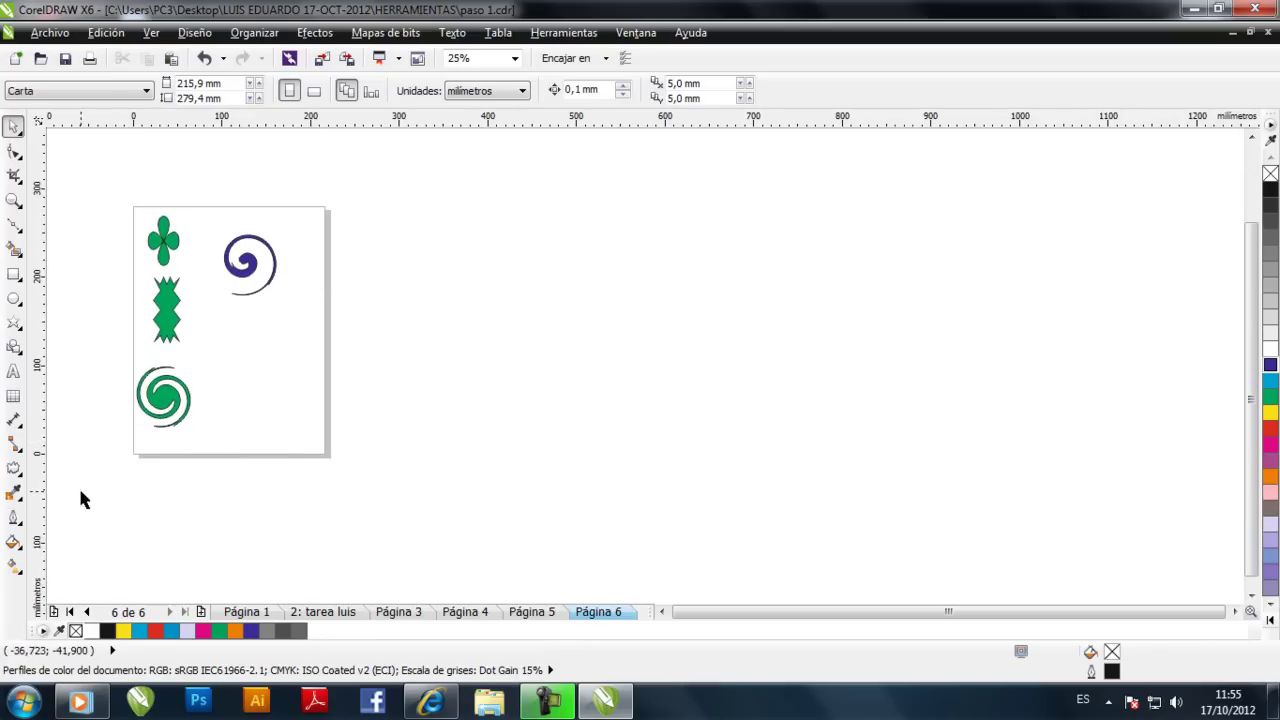
pyautogui.click(14, 468)
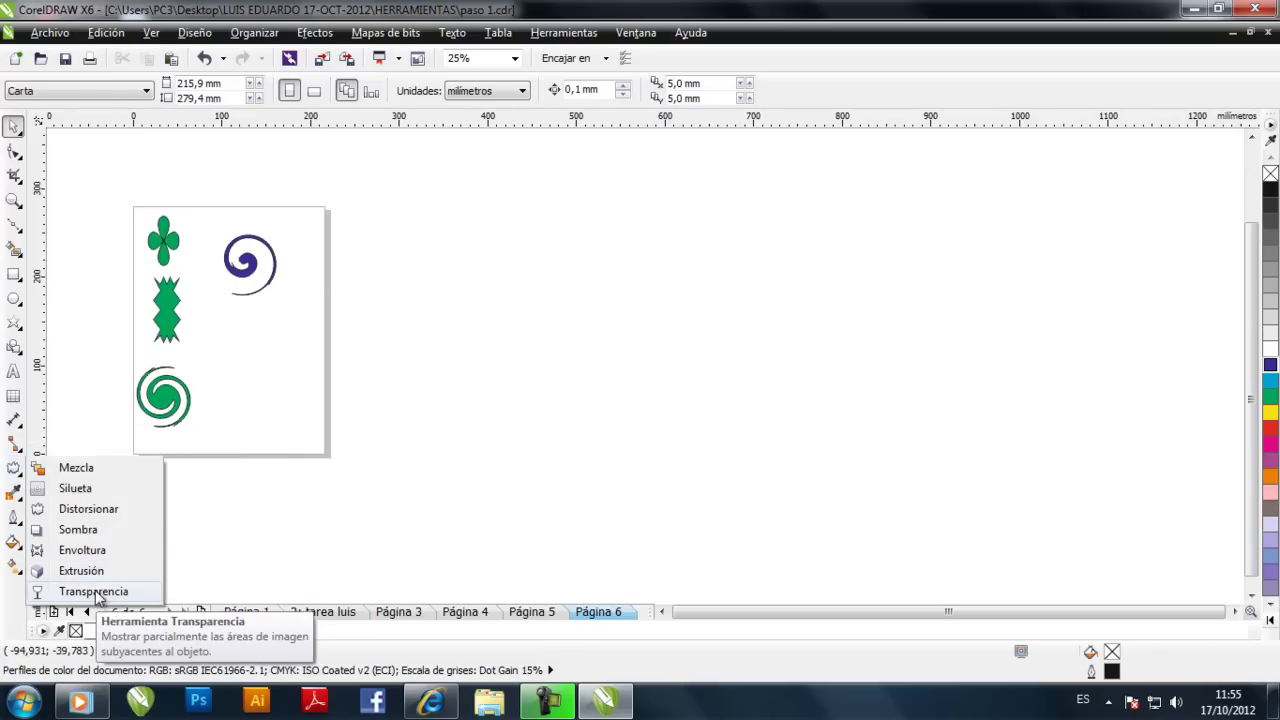
pyautogui.click(14, 127)
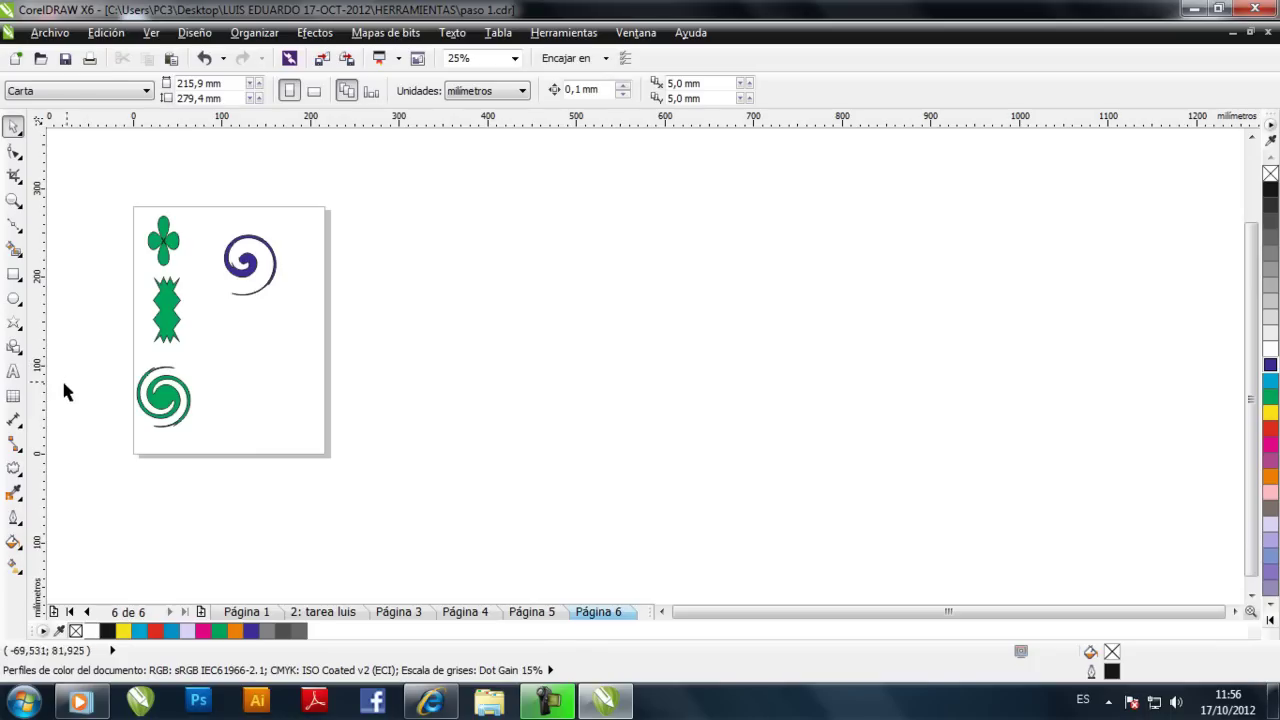
# Create a page-sized rectangle of 215.9 by 279.4 mm behind the distorted shapes and fill it with yellow.
pyautogui.doubleClick(15, 278)
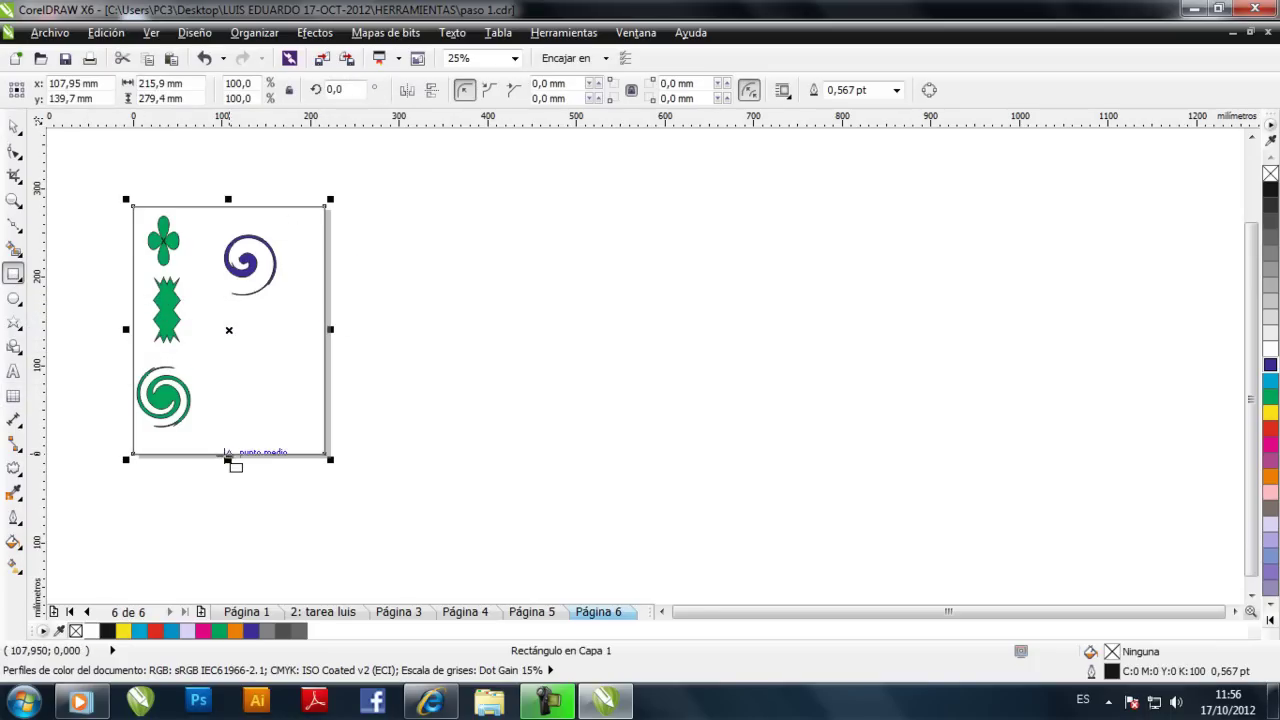
pyautogui.click(1270, 413)
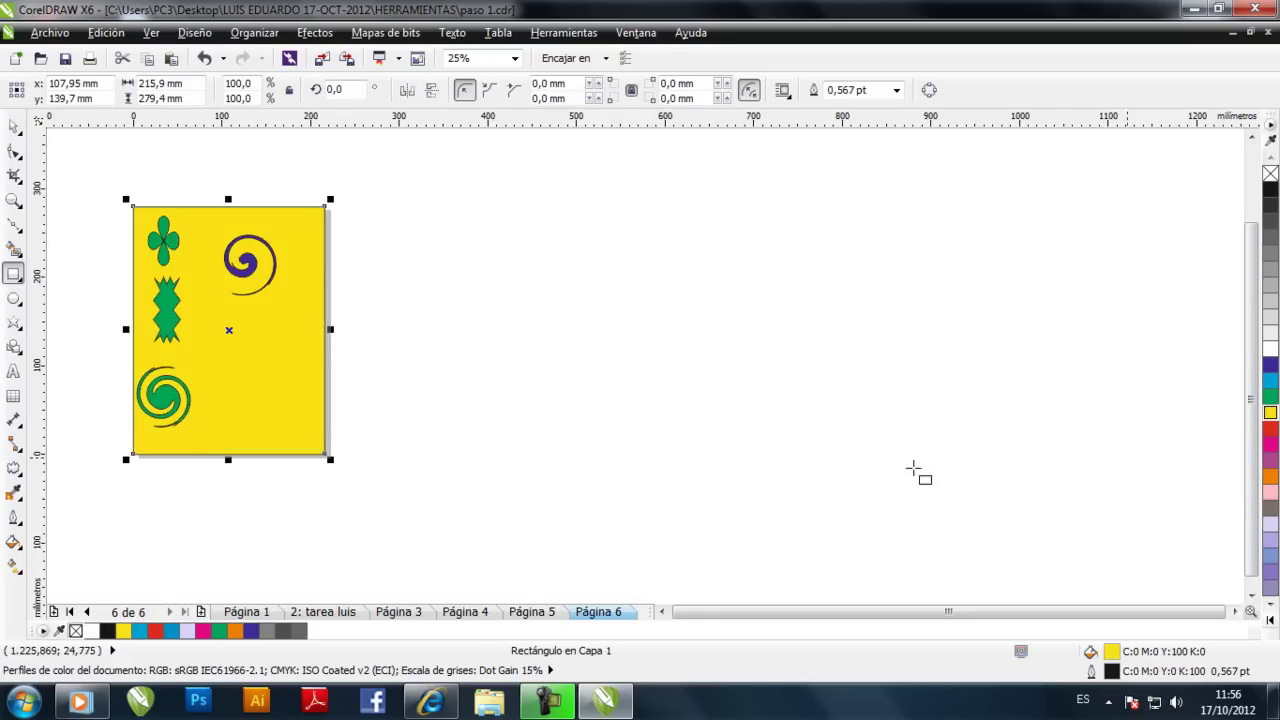
pyautogui.click(14, 127)
# Draw a rectangle about 84 by 49 mm in the lower-right area of the yellow background and fill it with black.
pyautogui.scroll(2, 197, 356)
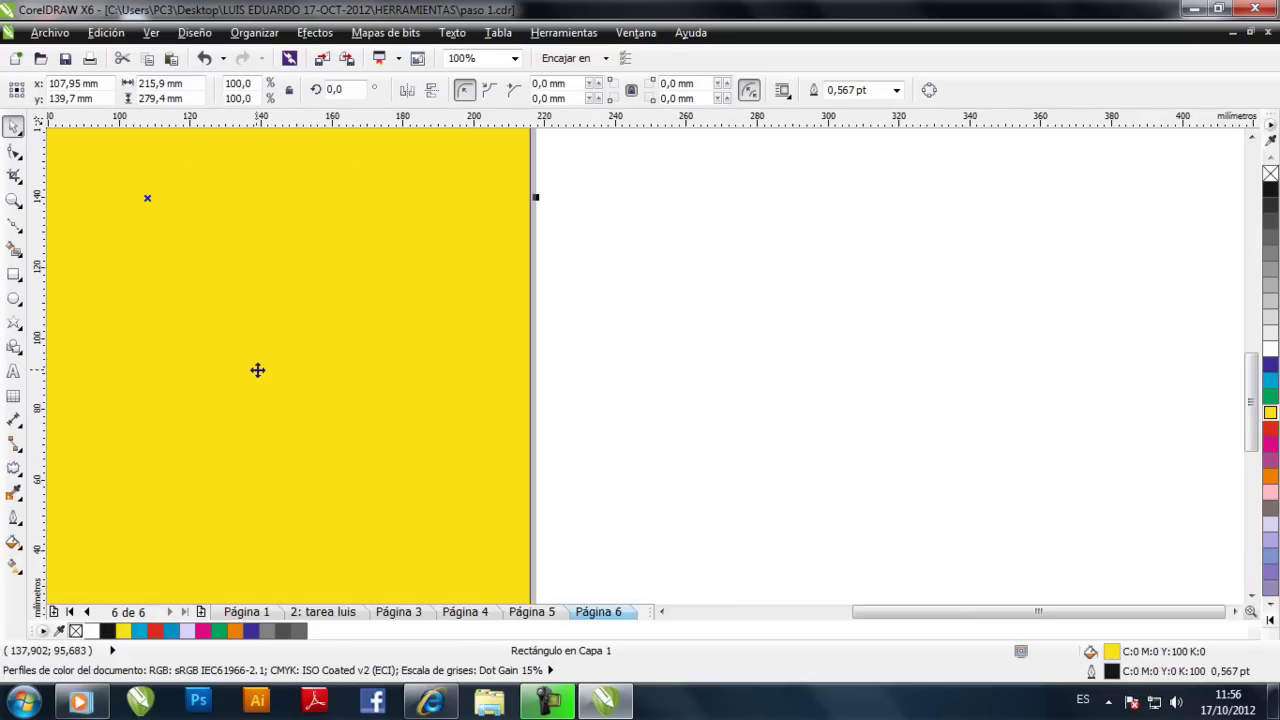
pyautogui.click(14, 274)
pyautogui.moveTo(147, 285); pyautogui.dragTo(443, 460)
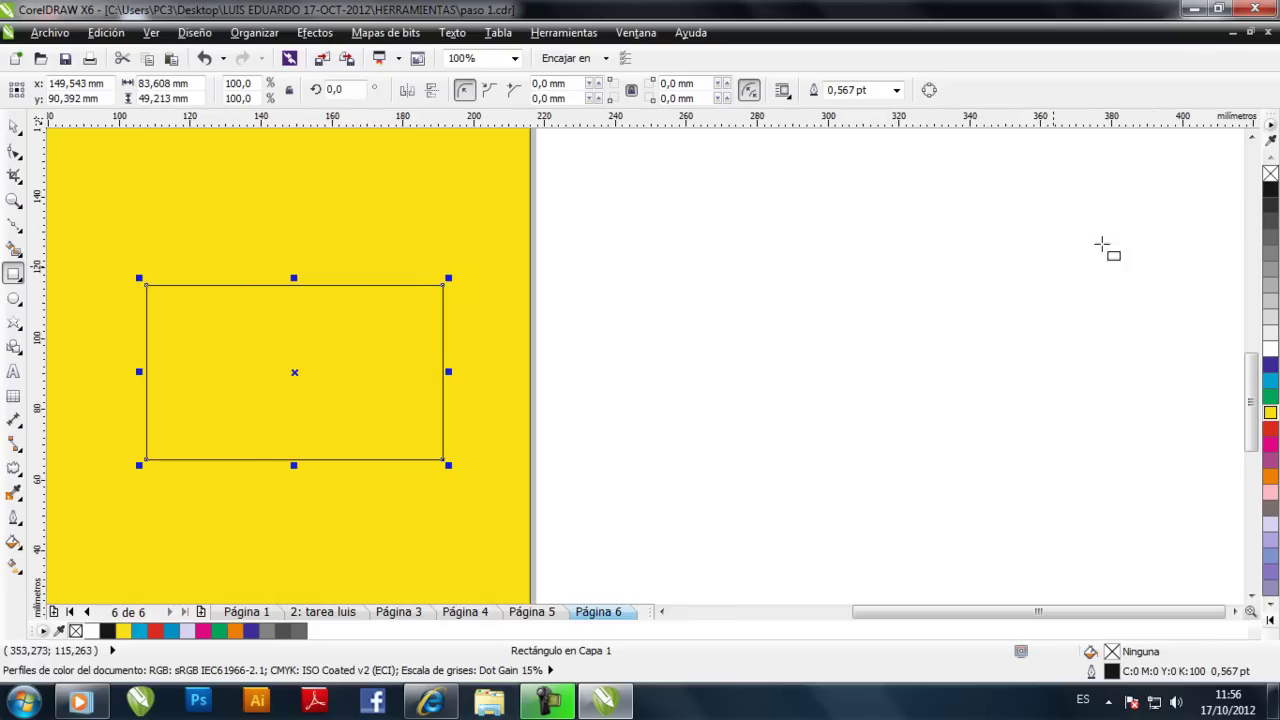
pyautogui.click(1270, 190)
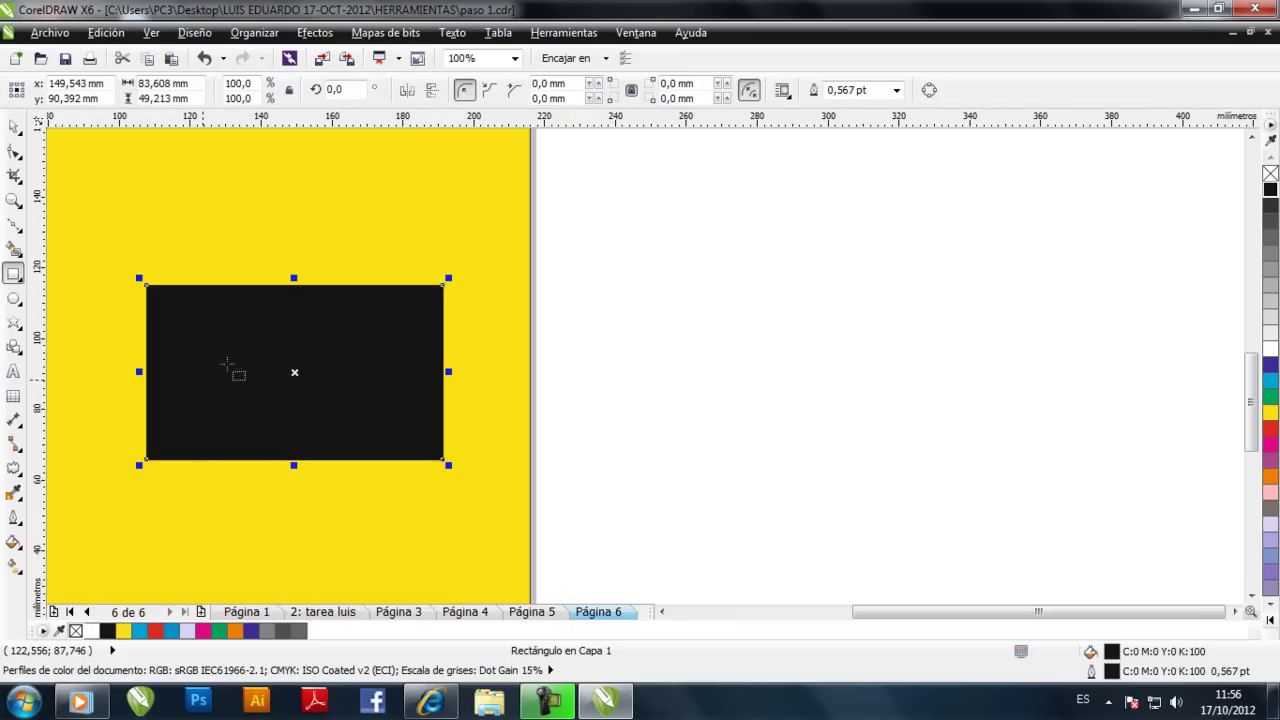
# Apply a linear transparency to the black rectangle.
pyautogui.click(13, 463)
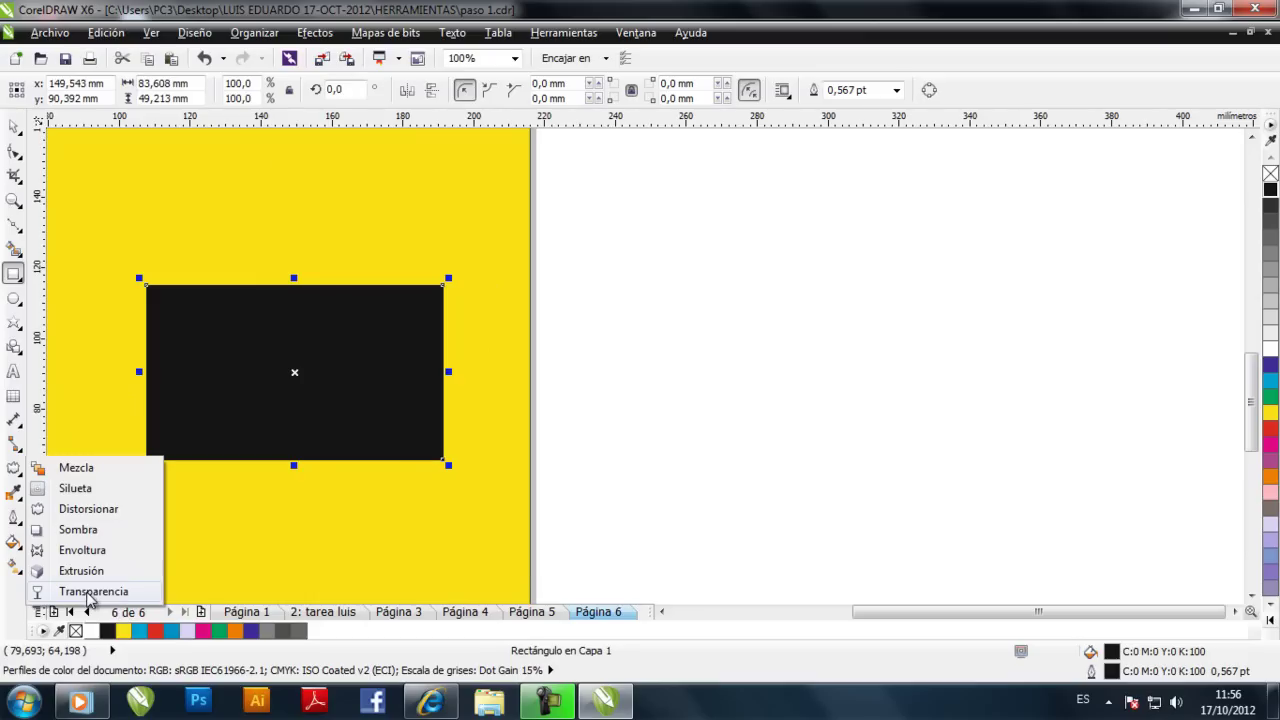
pyautogui.click(88, 593)
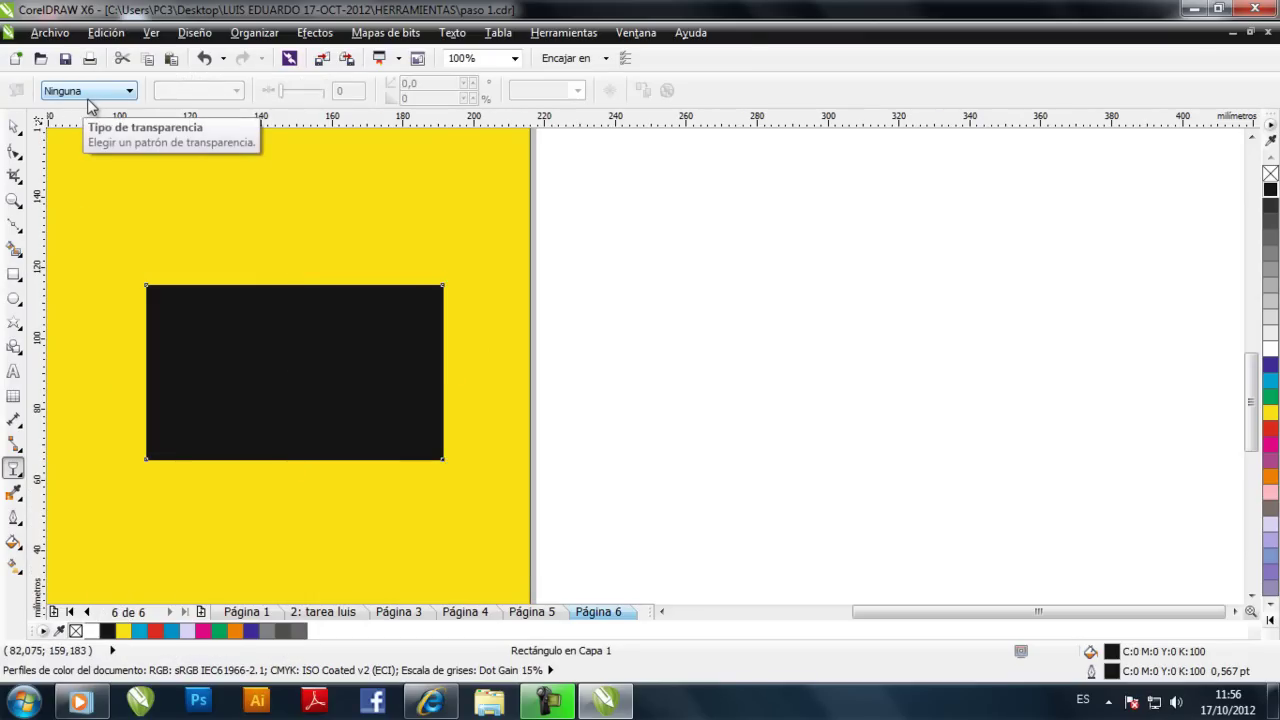
pyautogui.click(136, 93)
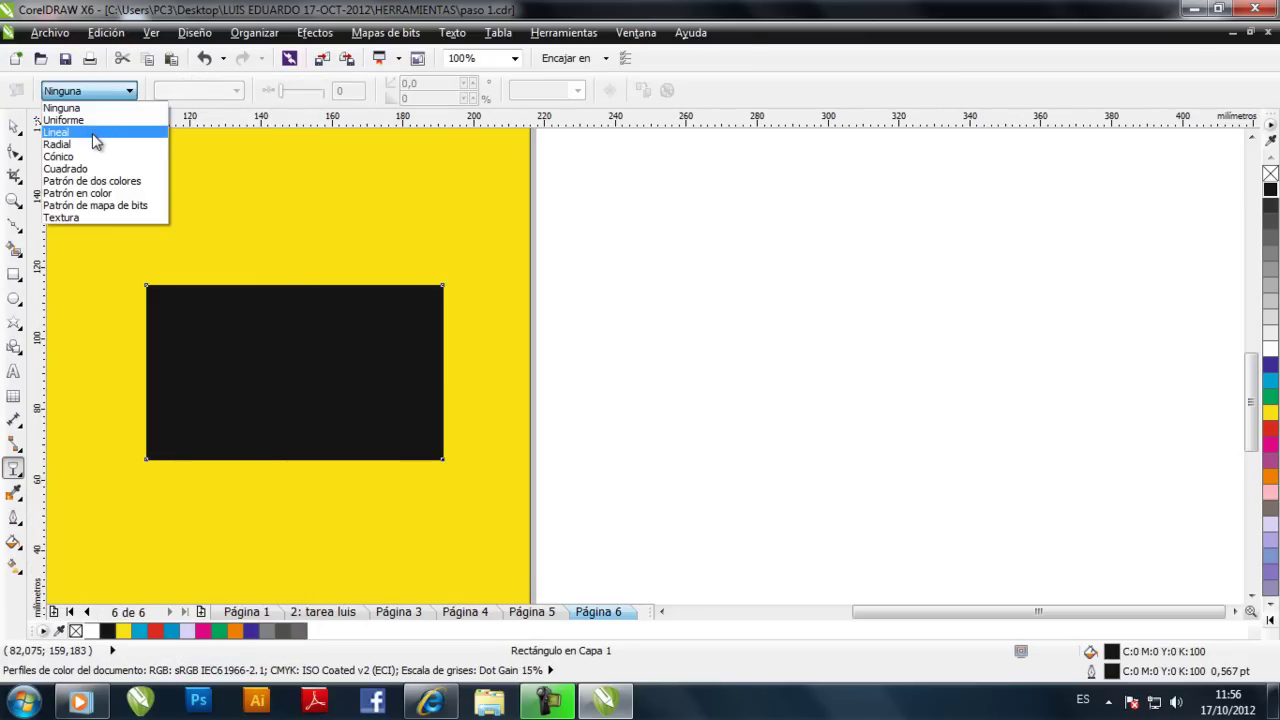
pyautogui.click(92, 133)
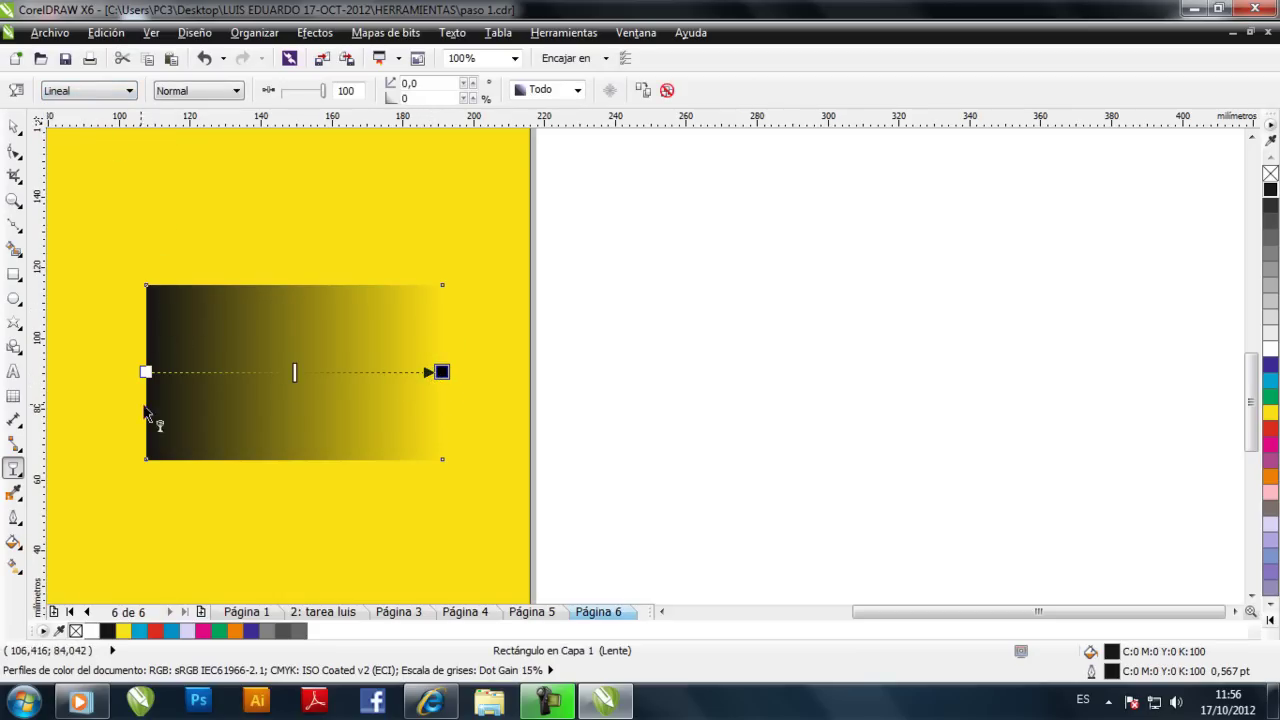
# Shorten and tilt the rectangle's linear transparency, moving its start inward and shifting the midpoint toward the opaque end.
pyautogui.moveTo(442, 372); pyautogui.dragTo(380, 377)
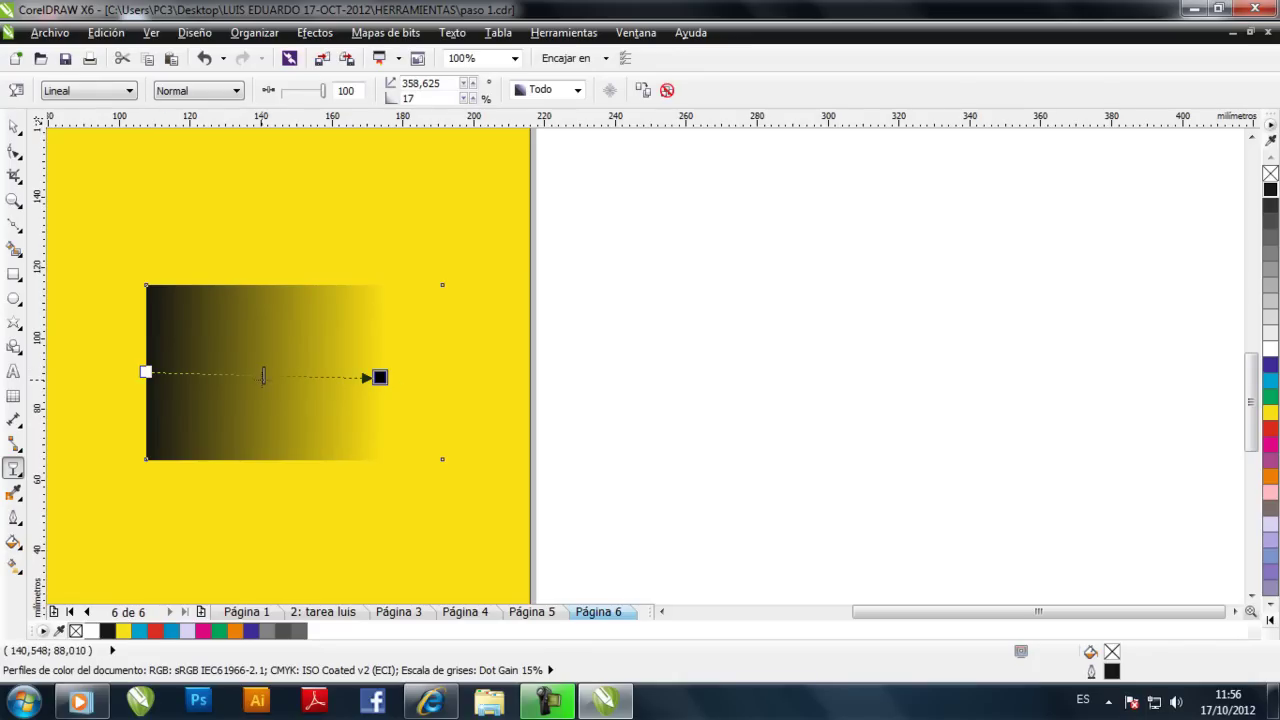
pyautogui.moveTo(306, 376); pyautogui.dragTo(324, 378)
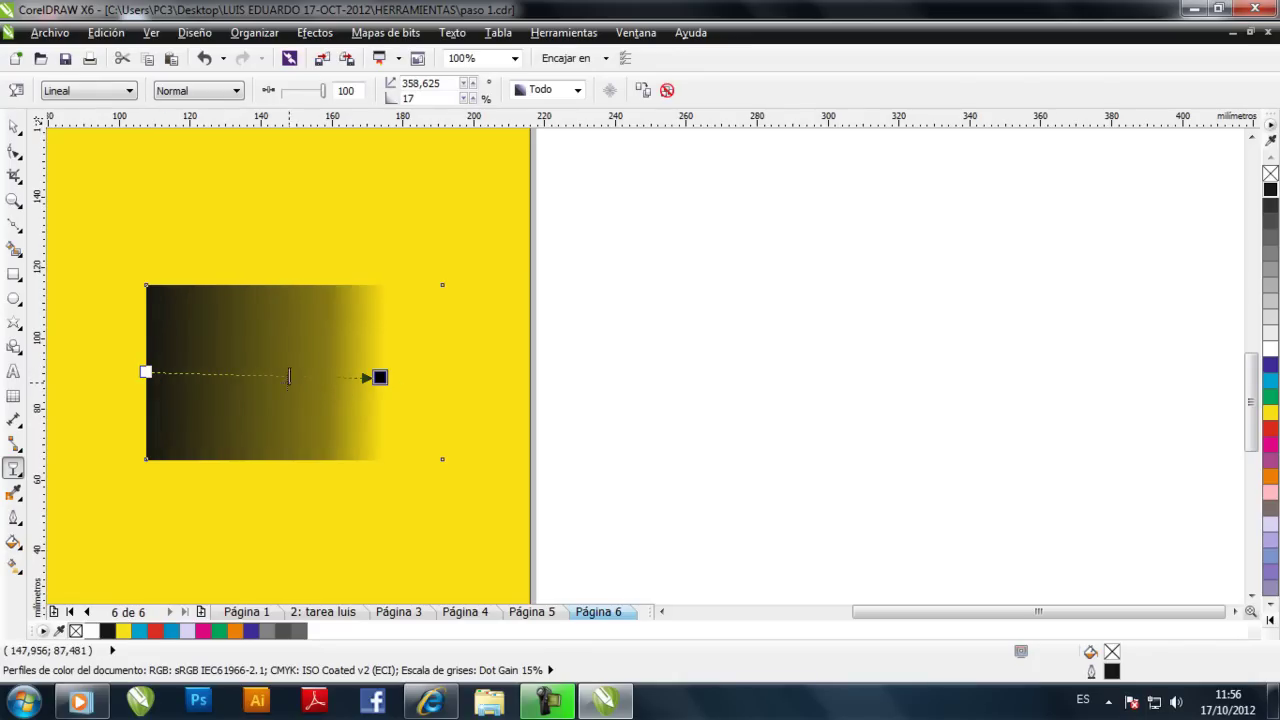
pyautogui.moveTo(192, 376); pyautogui.dragTo(352, 407)
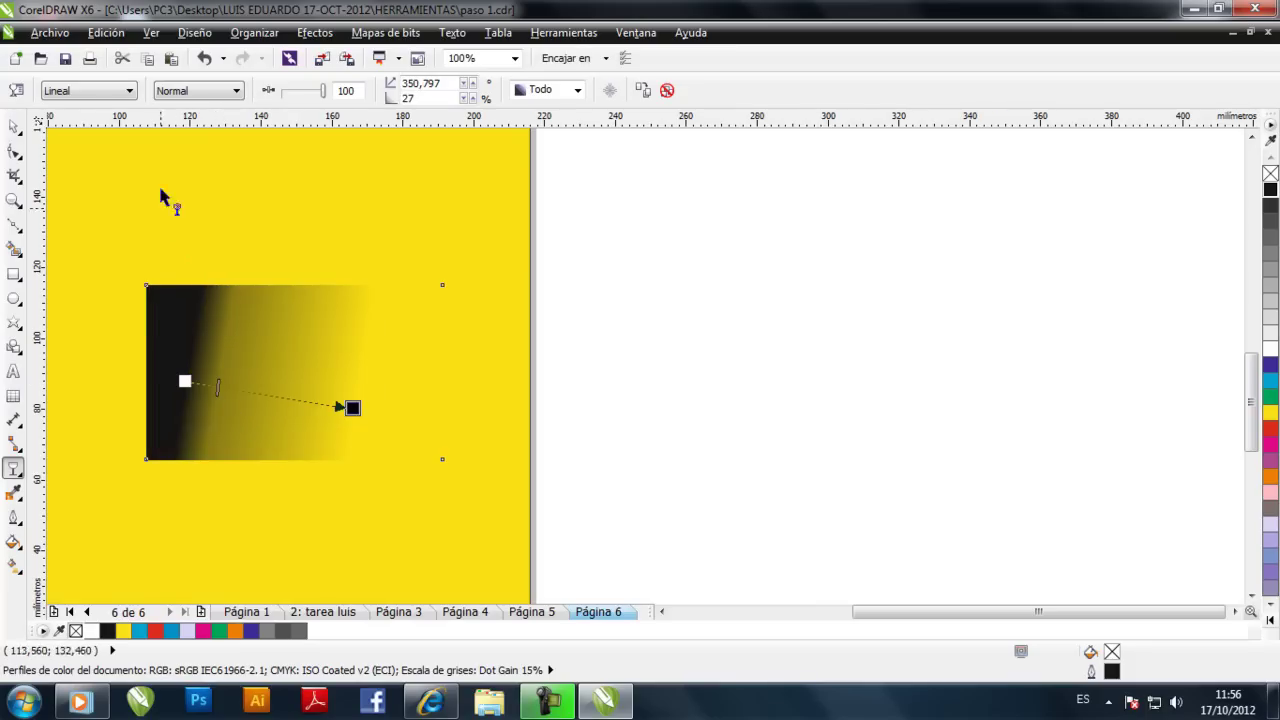
# Change the rectangle's transparency to uniform, lower its amount until the rectangle is mostly dark, and deselect it.
pyautogui.click(130, 91)
pyautogui.click(100, 108)
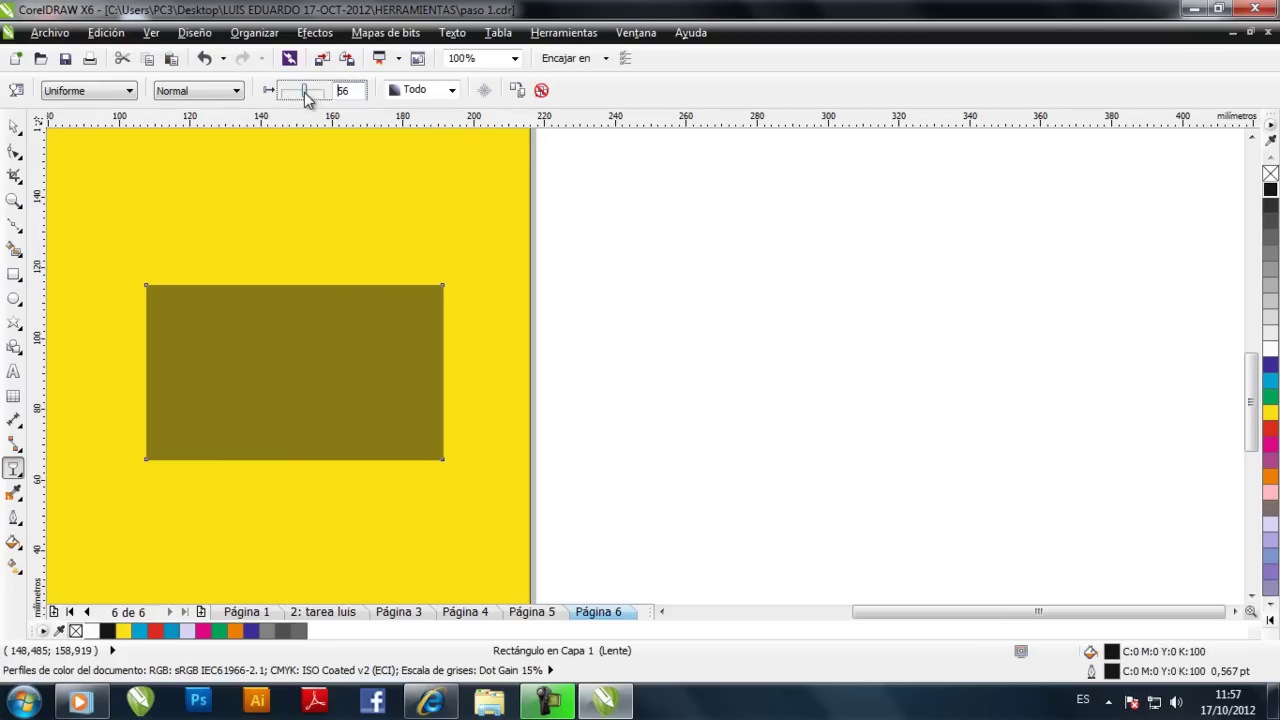
pyautogui.moveTo(304, 94); pyautogui.dragTo(290, 97)
pyautogui.click(14, 127)
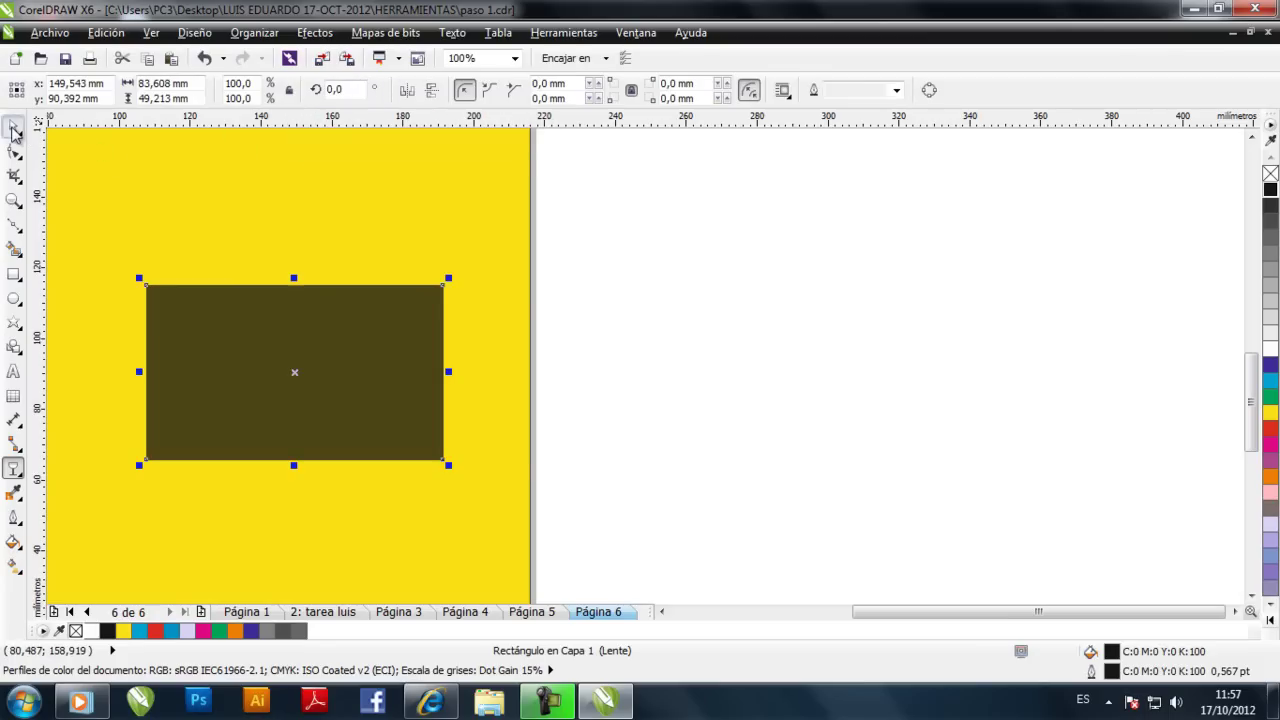
pyautogui.scroll(-2, 248, 349)
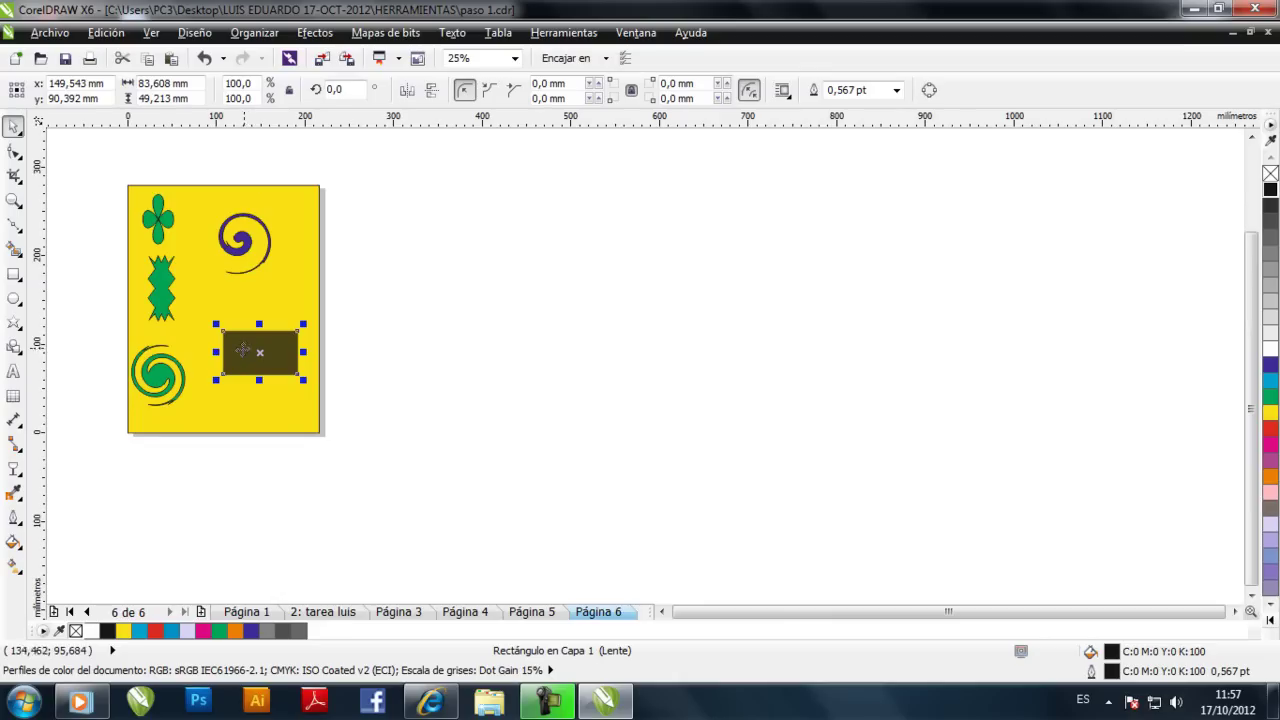
pyautogui.click(425, 339)
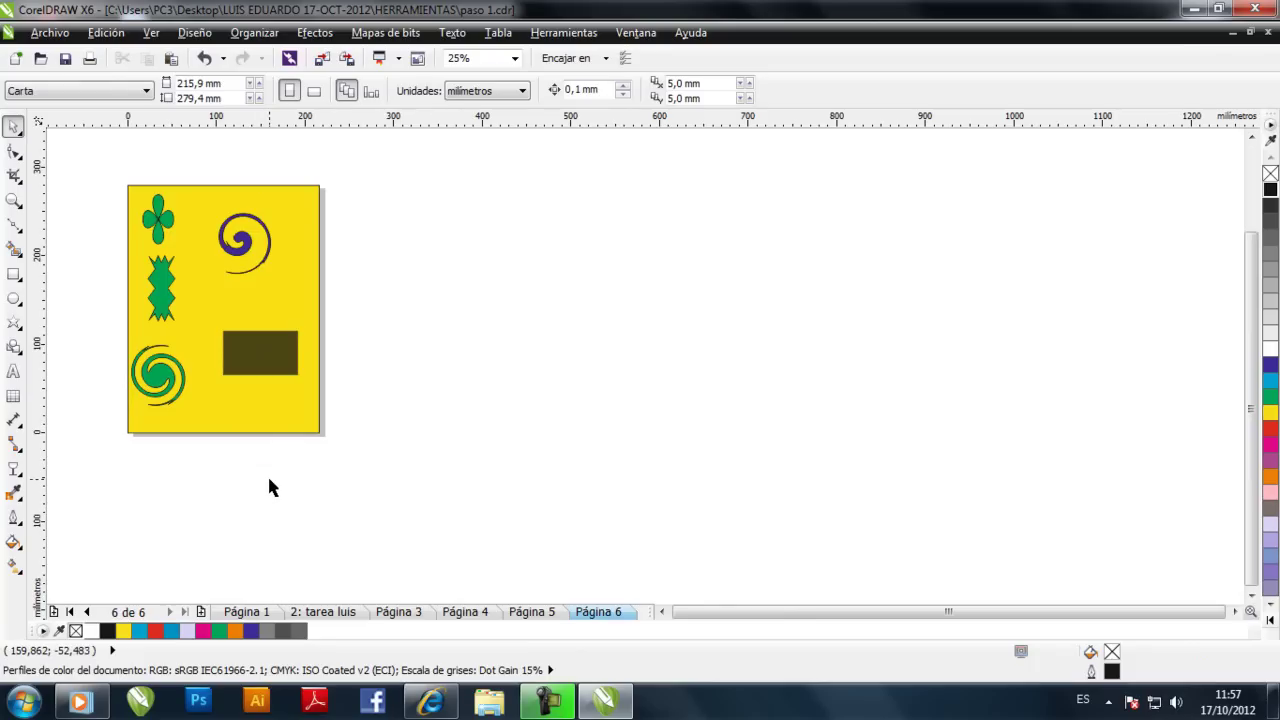
# Switch to Internet Explorer, open Google in a new tab and search its images for "remision".
pyautogui.click(433, 704)
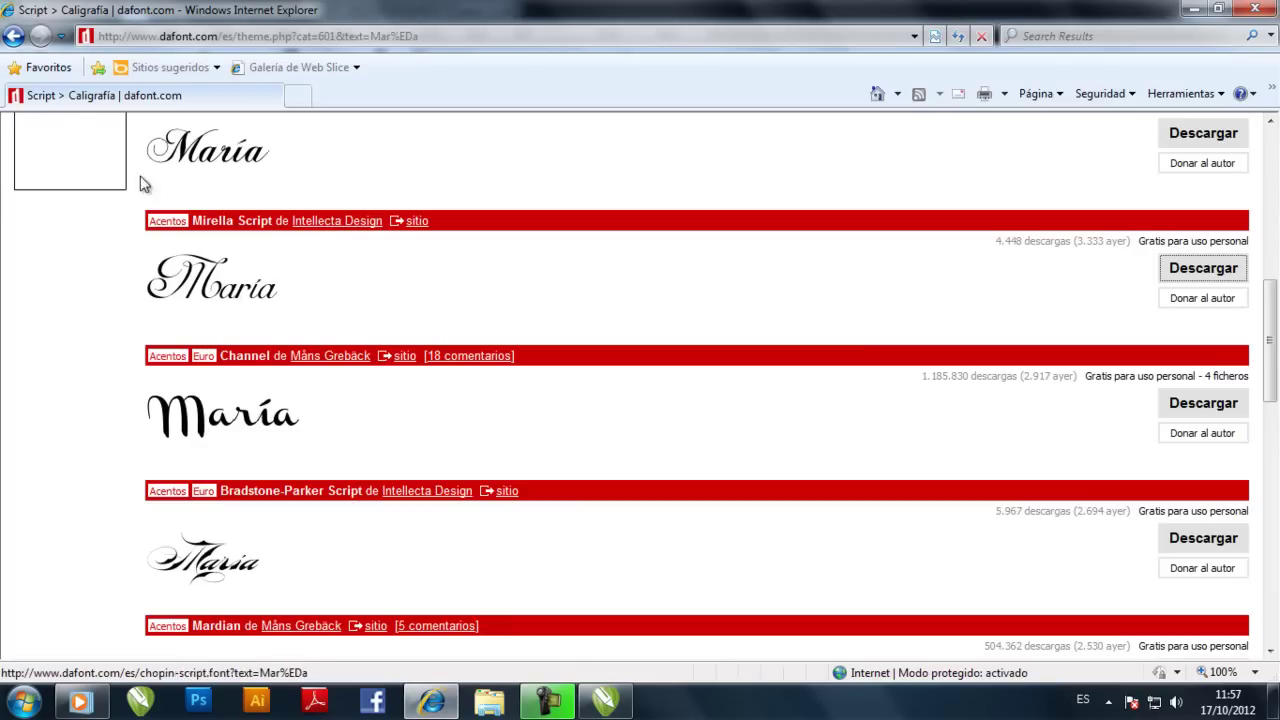
pyautogui.middleClick(297, 143)
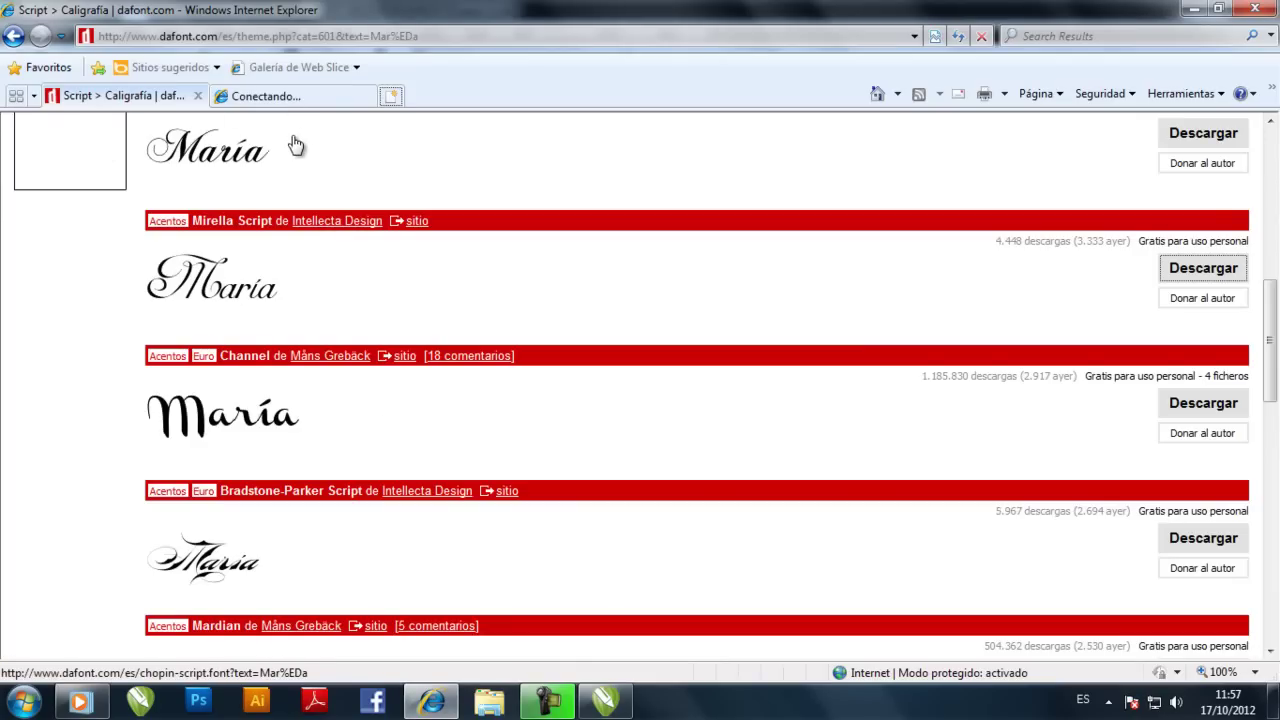
pyautogui.hotkey('ctrl', 'Tab')
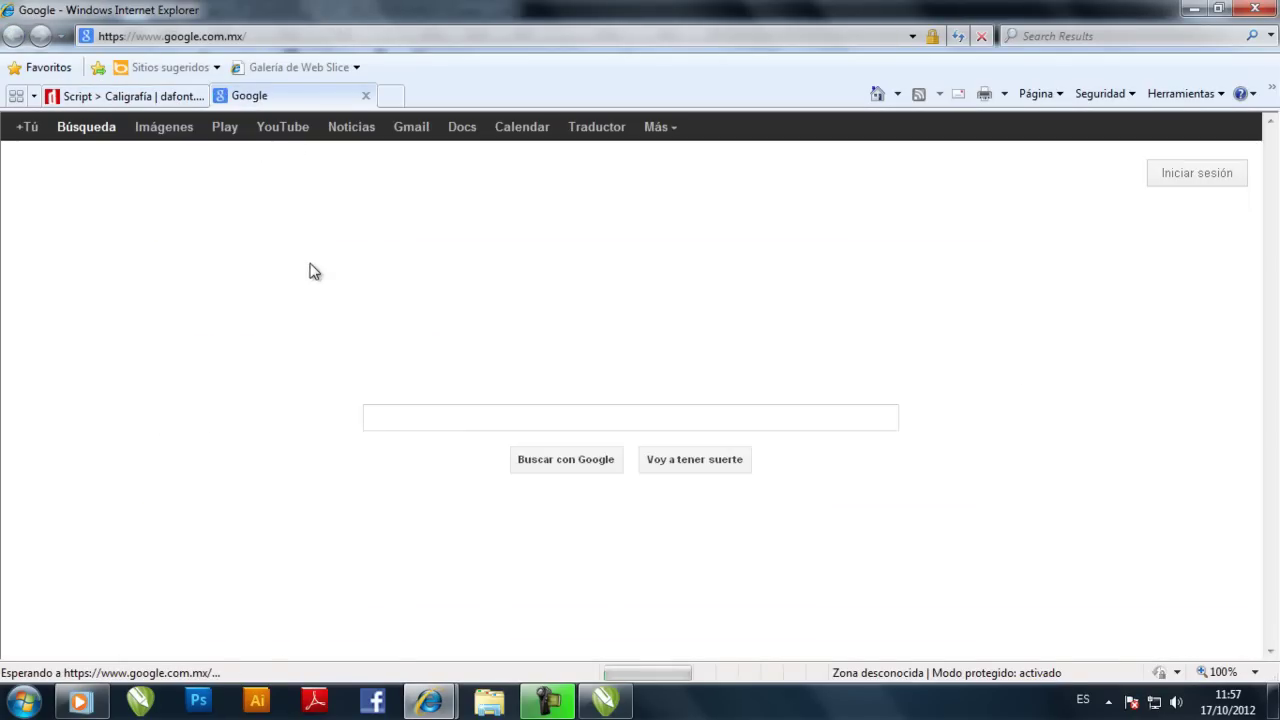
pyautogui.click(403, 421)
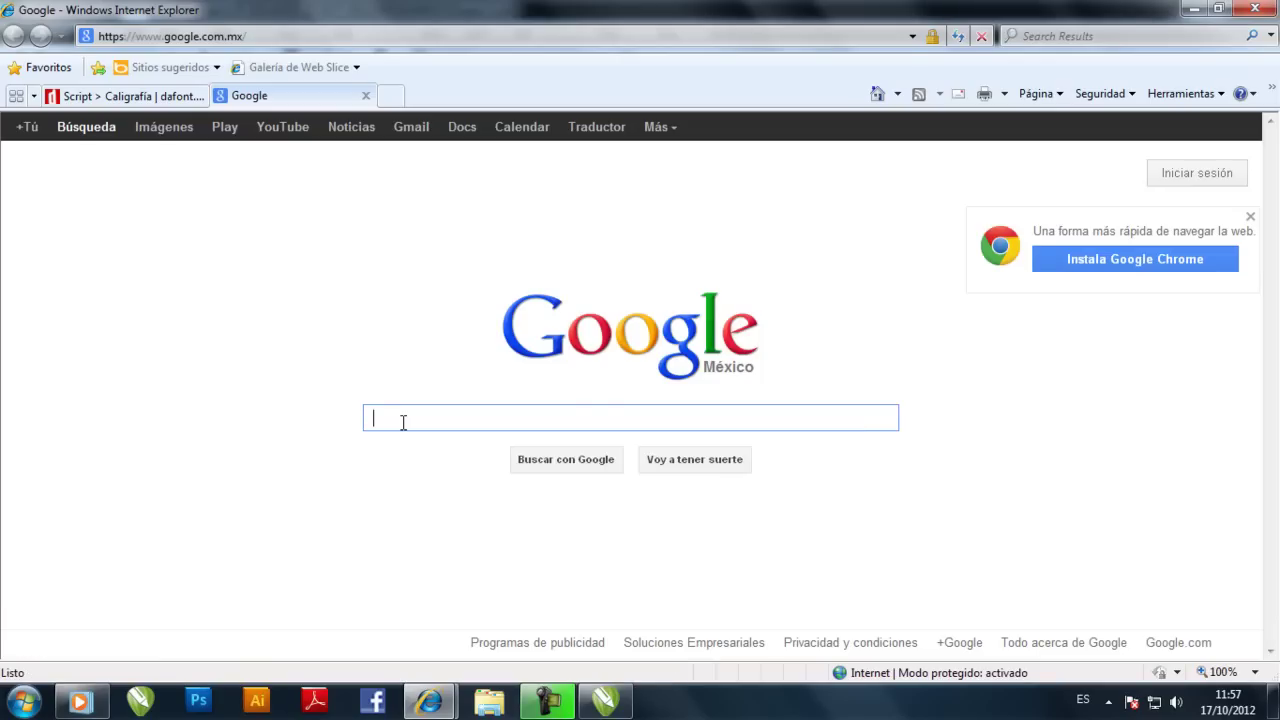
pyautogui.write('remision')
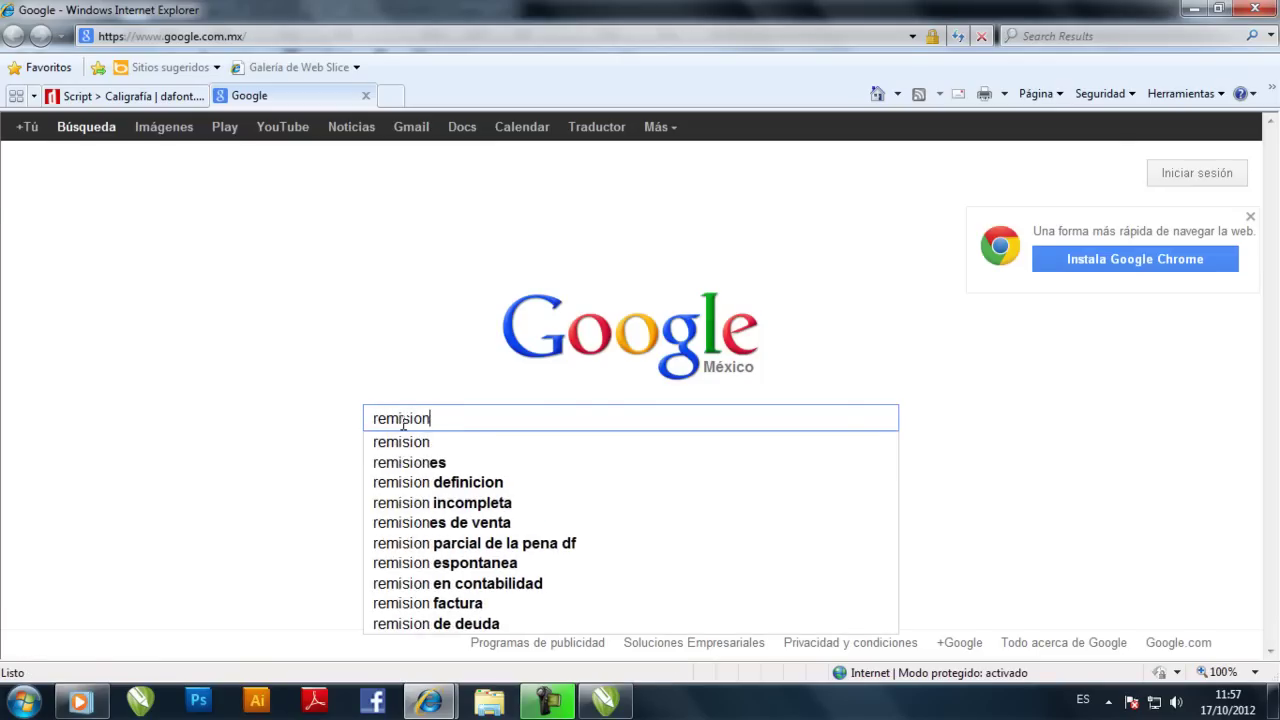
pyautogui.press('Return')
pyautogui.click(42, 327)
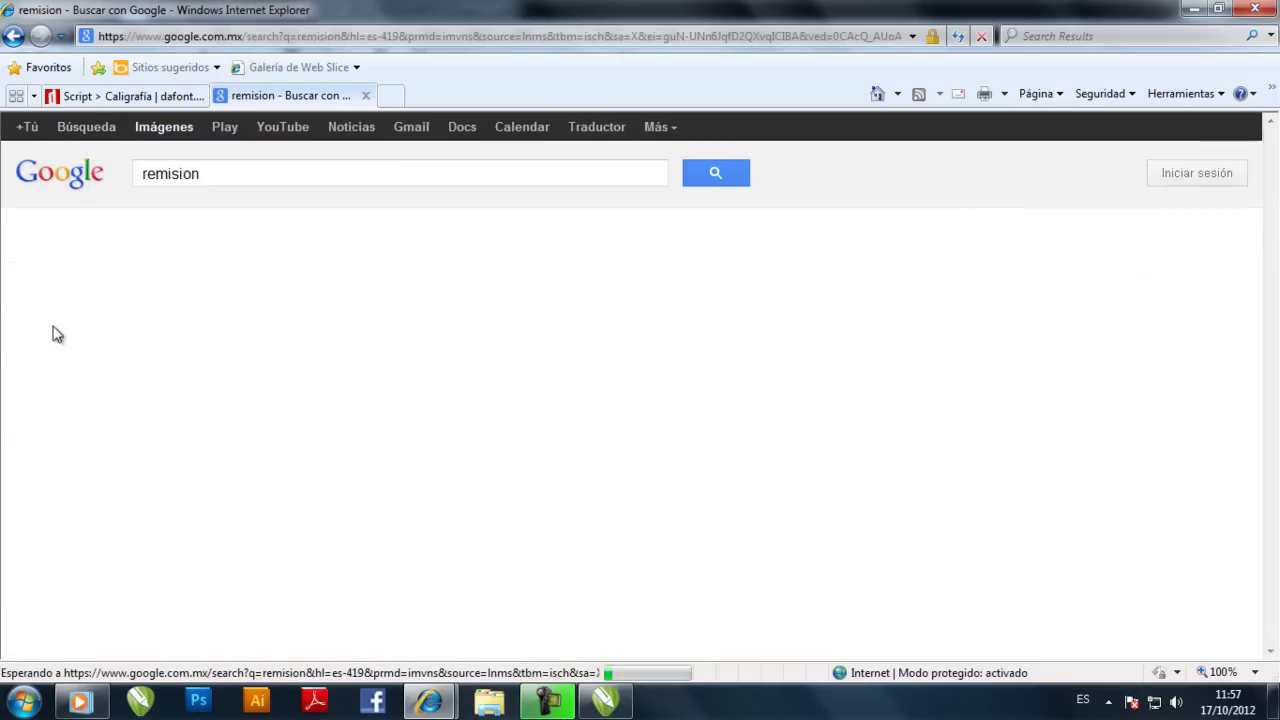
# Try filtering the image results to line drawings, and go back to the unfiltered results.
pyautogui.scroll(-3, 68, 515)
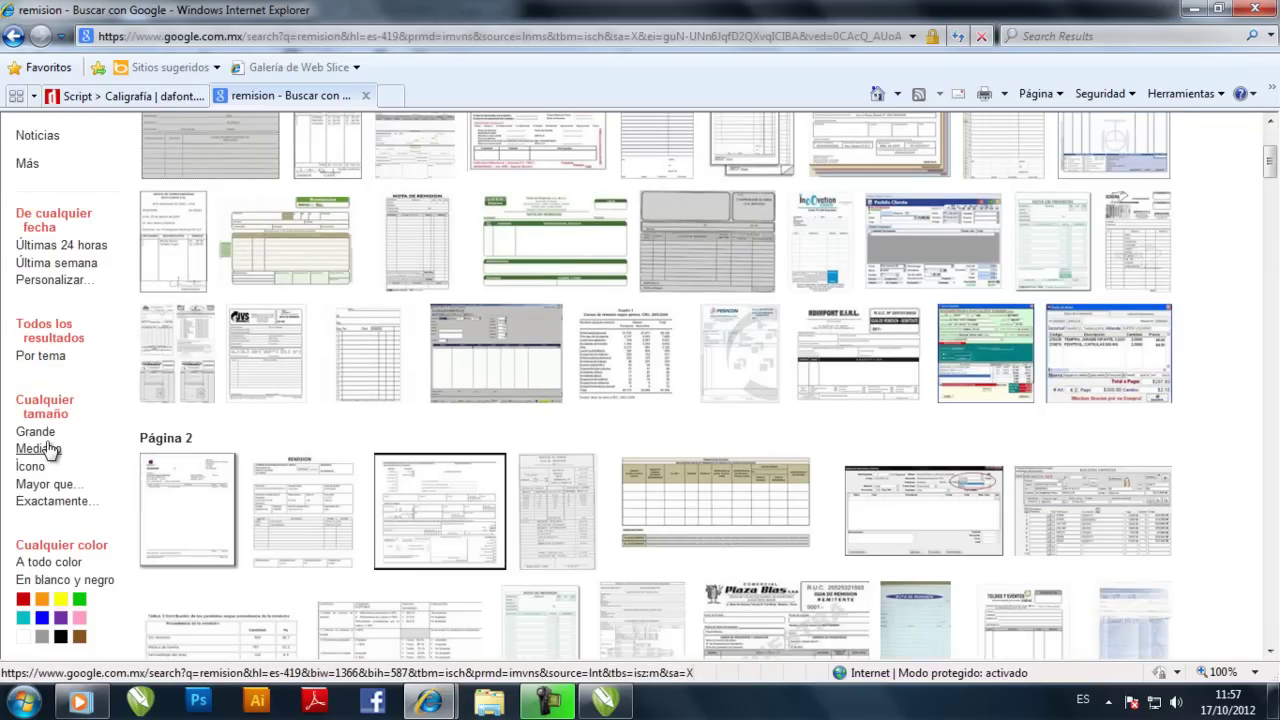
pyautogui.scroll(-3, 52, 562)
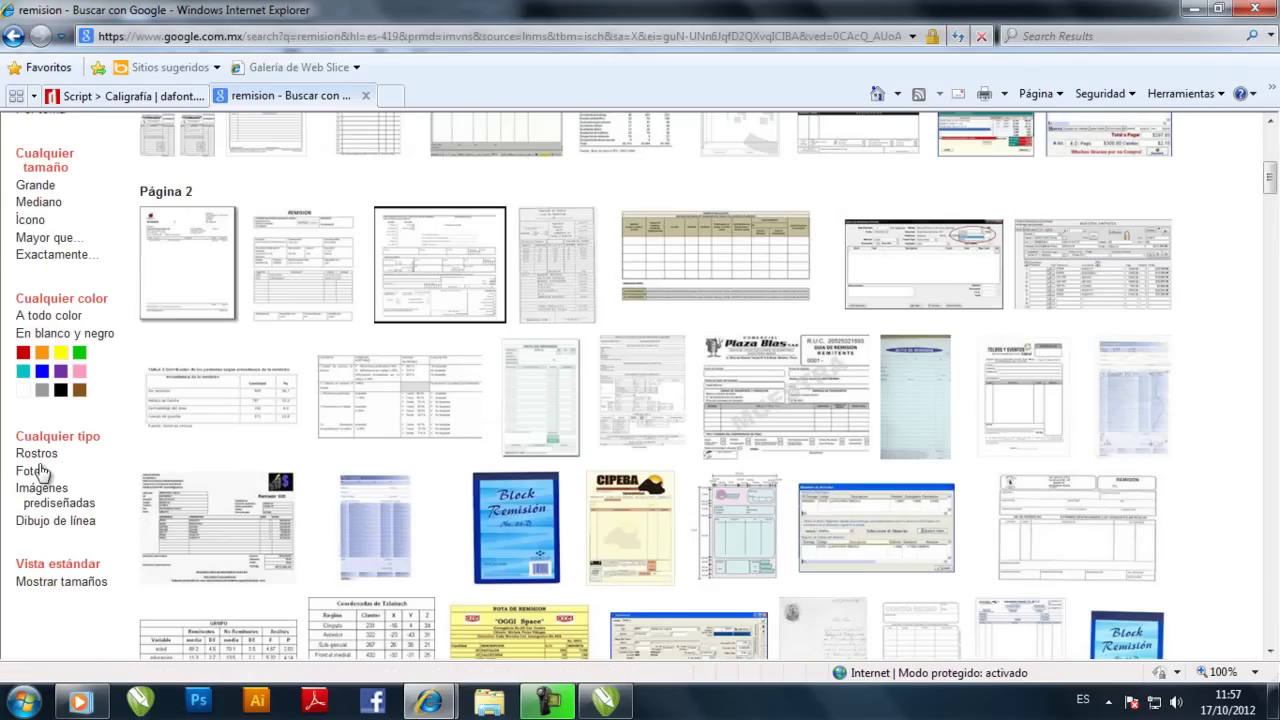
pyautogui.click(45, 521)
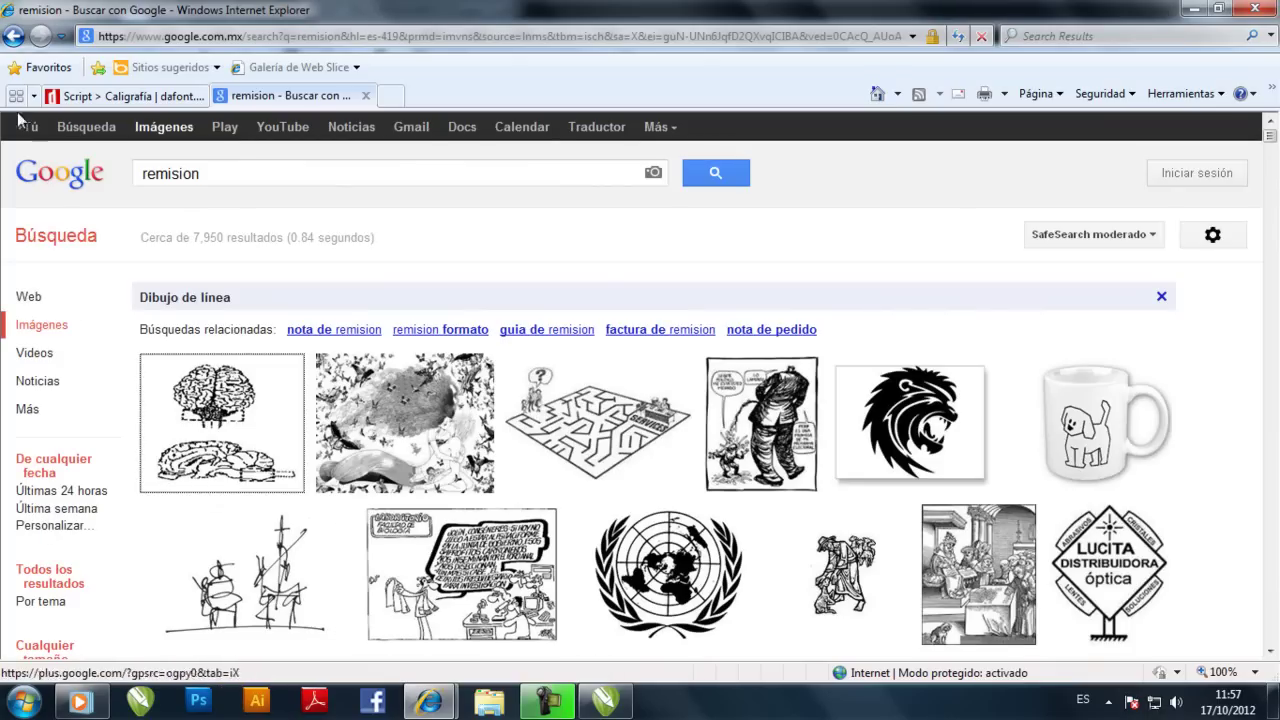
pyautogui.scroll(-10, 22, 128)
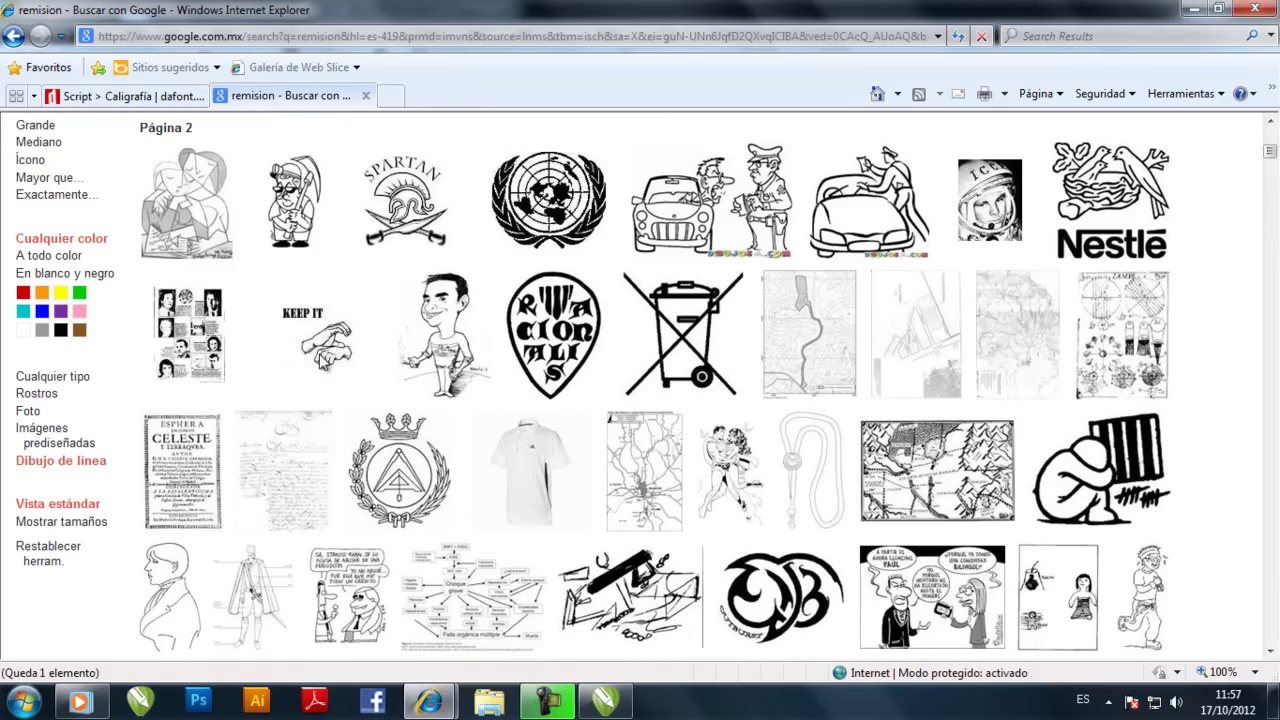
pyautogui.press('BackSpace')
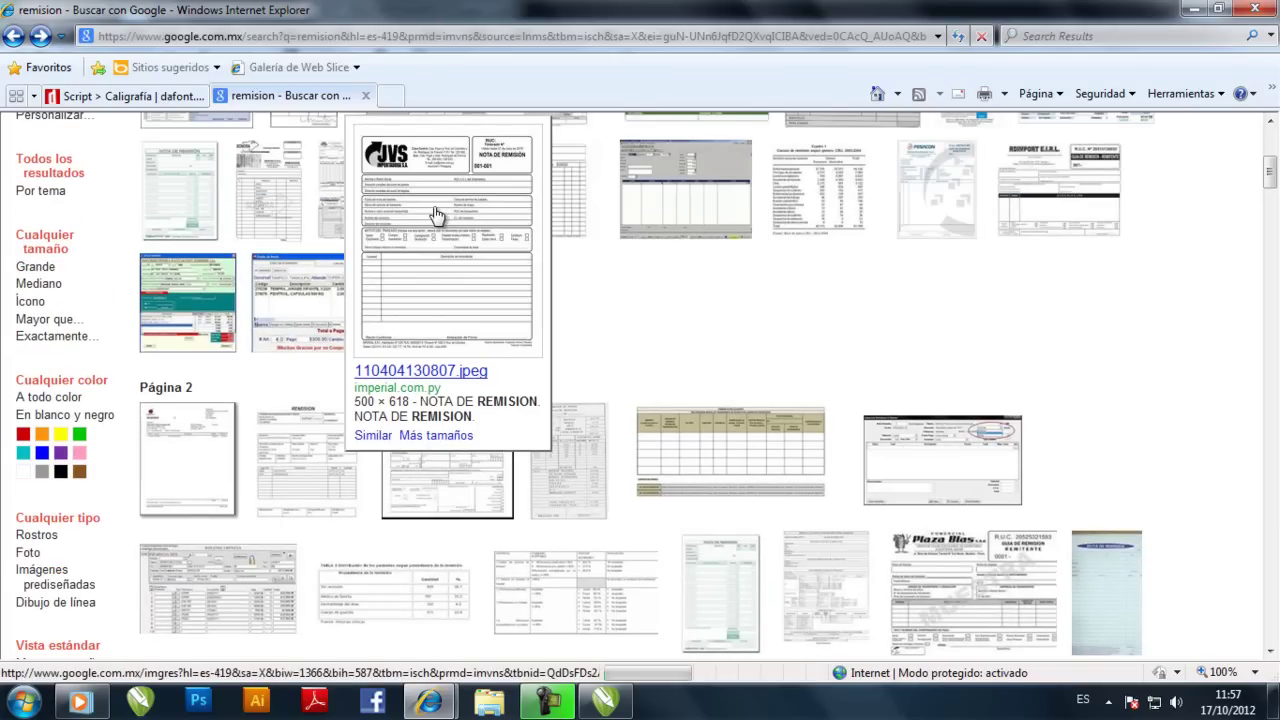
# Open the JVS "Nota de remisión" form image at full size and copy it.
pyautogui.click(437, 215)
pyautogui.click(1055, 229)
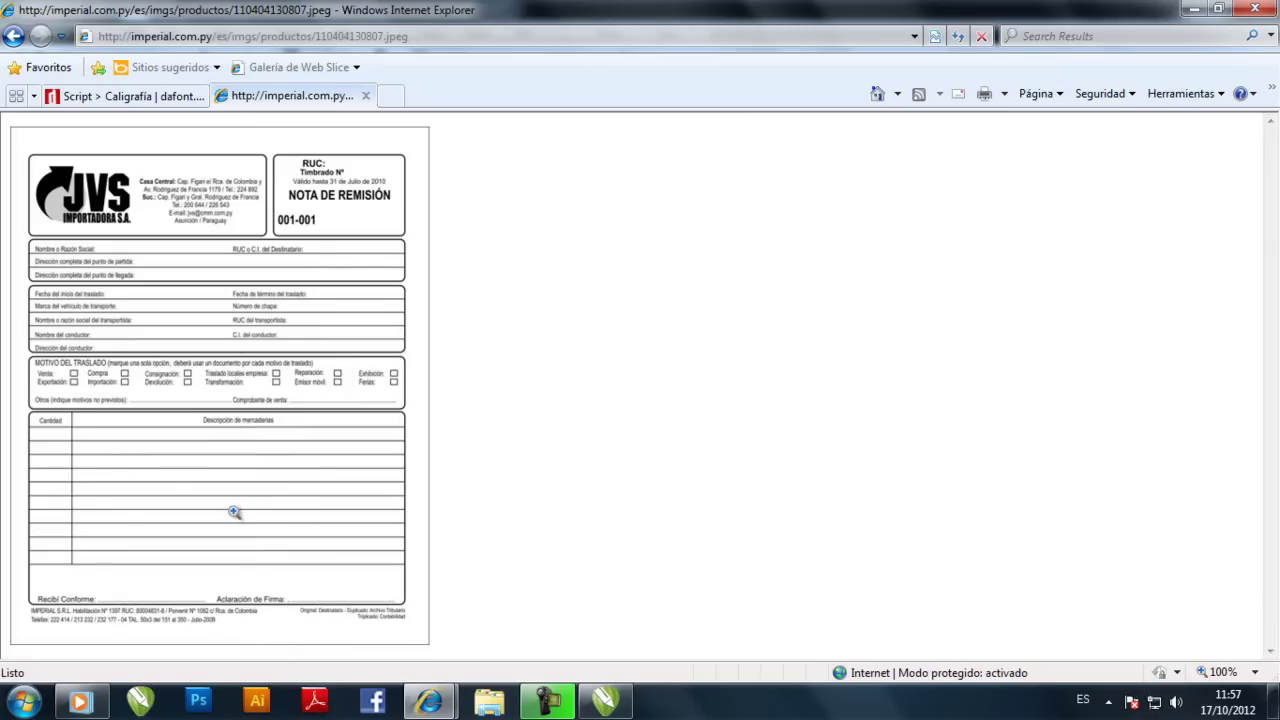
pyautogui.rightClick(234, 513)
pyautogui.click(278, 572)
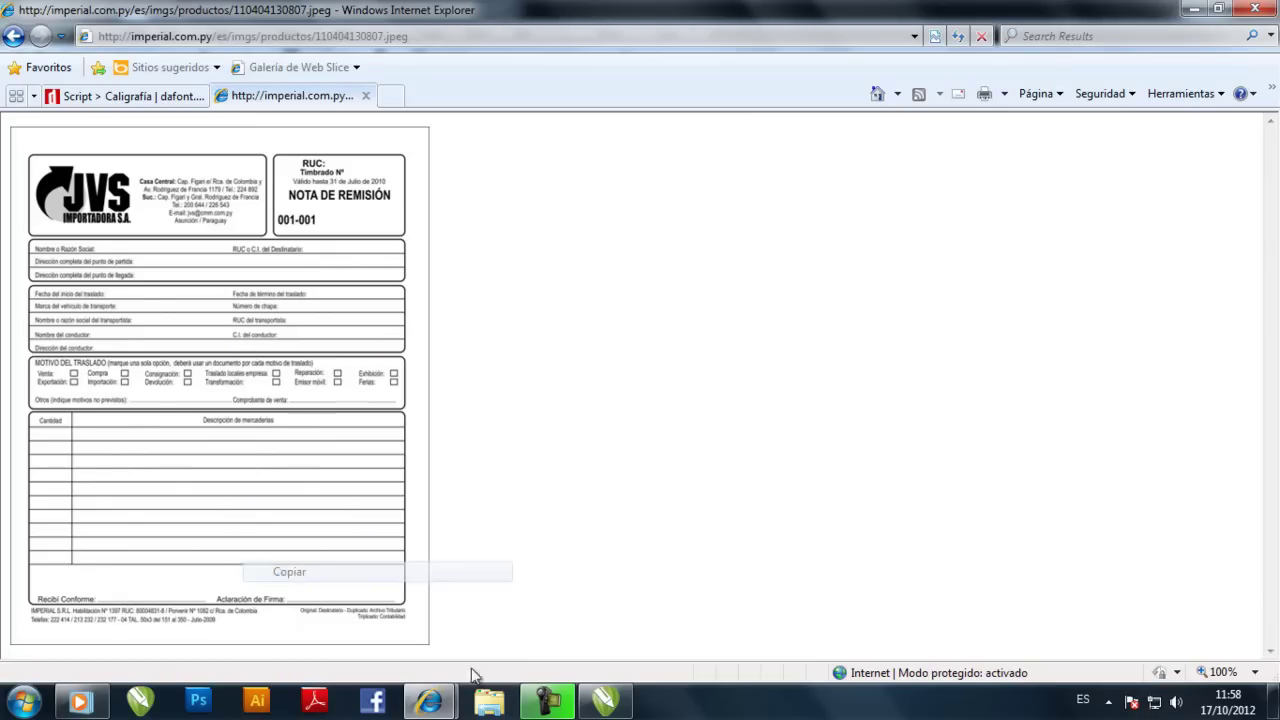
# Return to CorelDRAW, add page 7 to the document and paste the copied form image onto it.
pyautogui.click(604, 700)
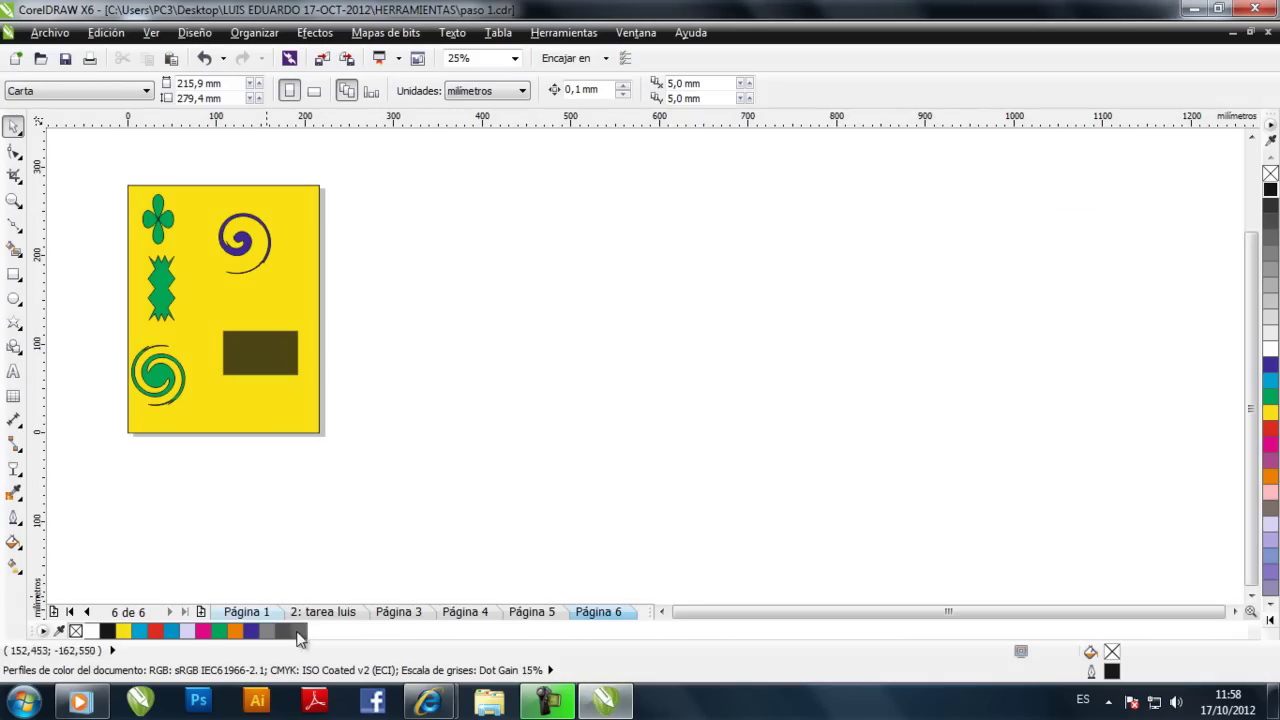
pyautogui.rightClick(200, 260)
pyautogui.click(246, 374)
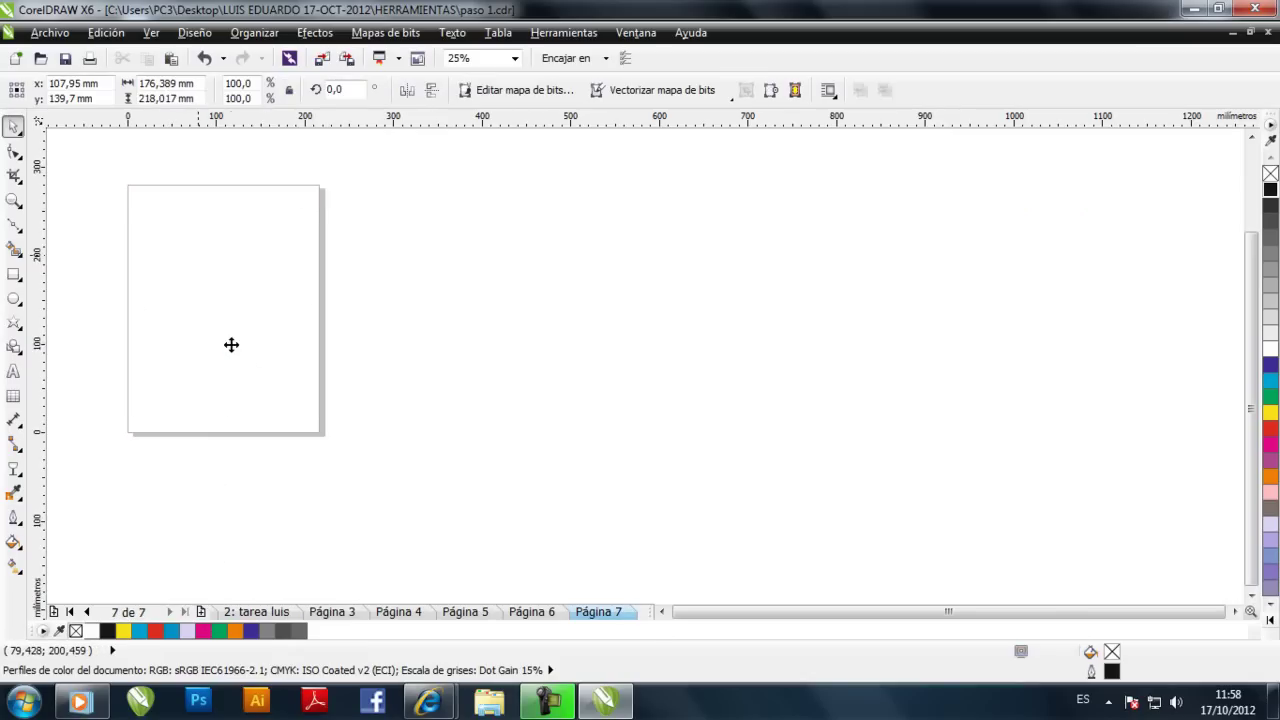
# Apply a uniform transparency of 50 to the pasted form image.
pyautogui.scroll(3, 200, 235)
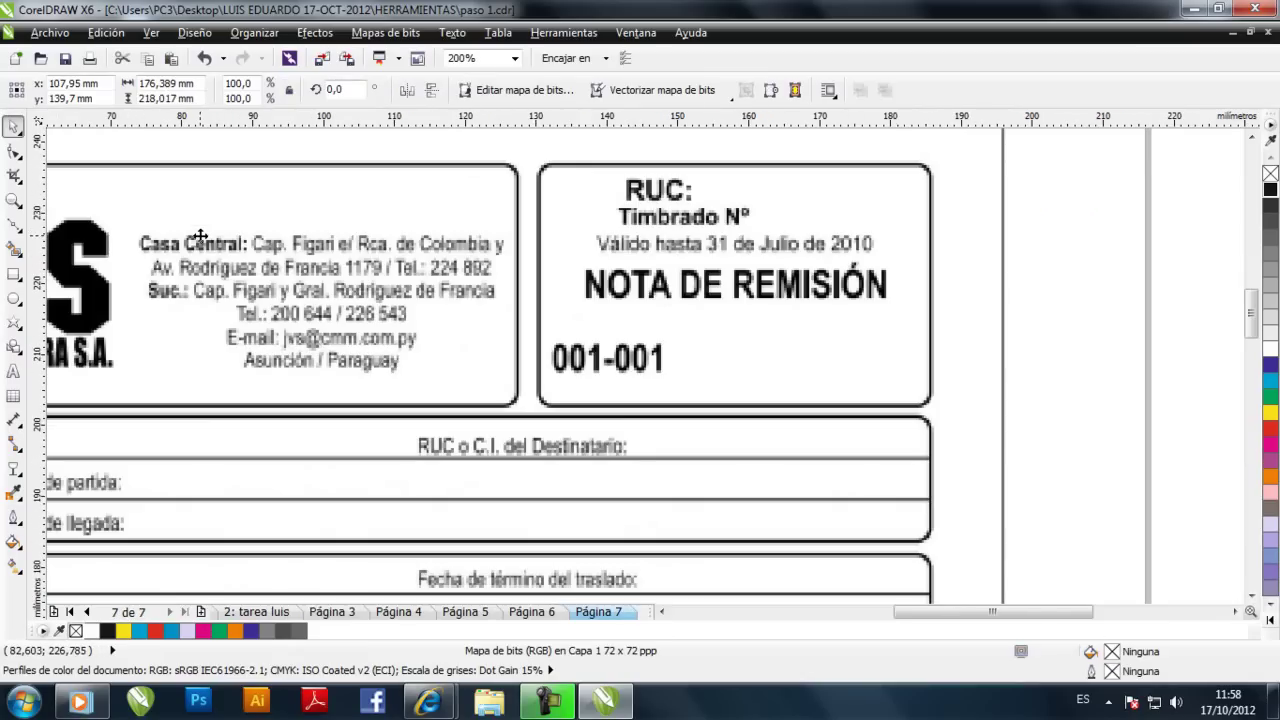
pyautogui.scroll(-2, 198, 238)
pyautogui.scroll(2, 192, 244)
pyautogui.hscroll(-3, 190, 245)
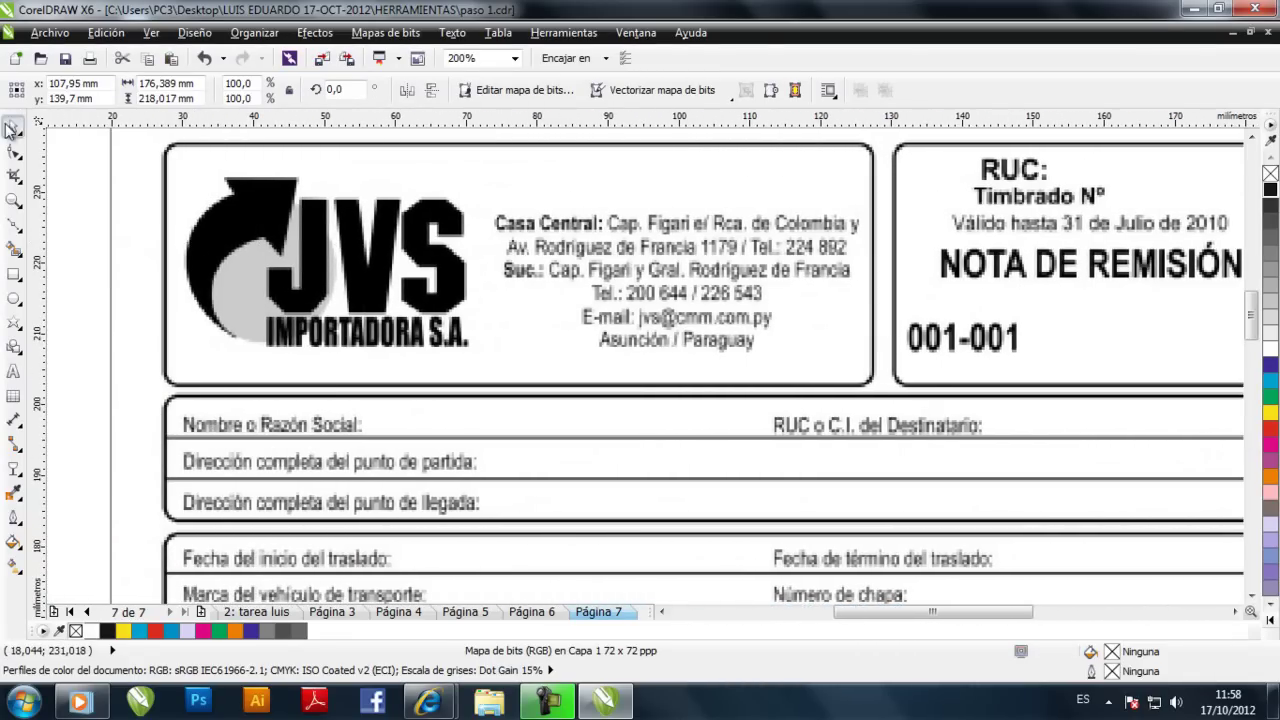
pyautogui.scroll(-2, 191, 283)
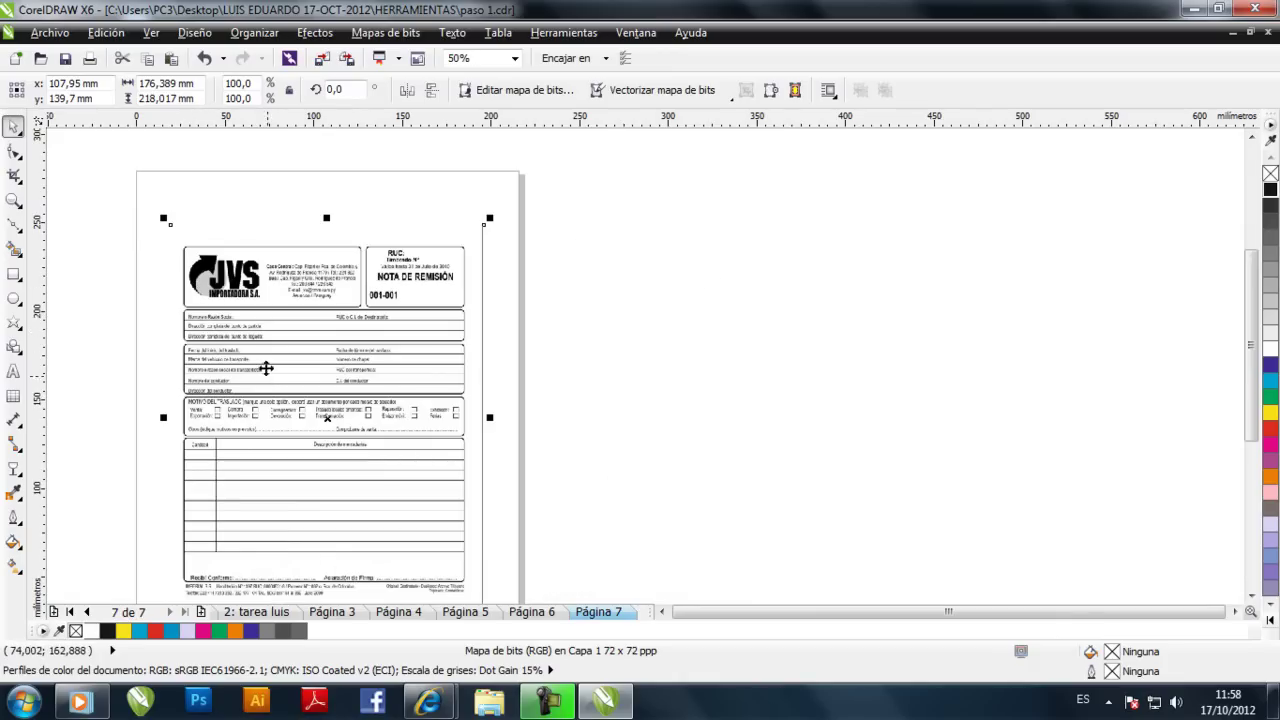
pyautogui.click(12, 470)
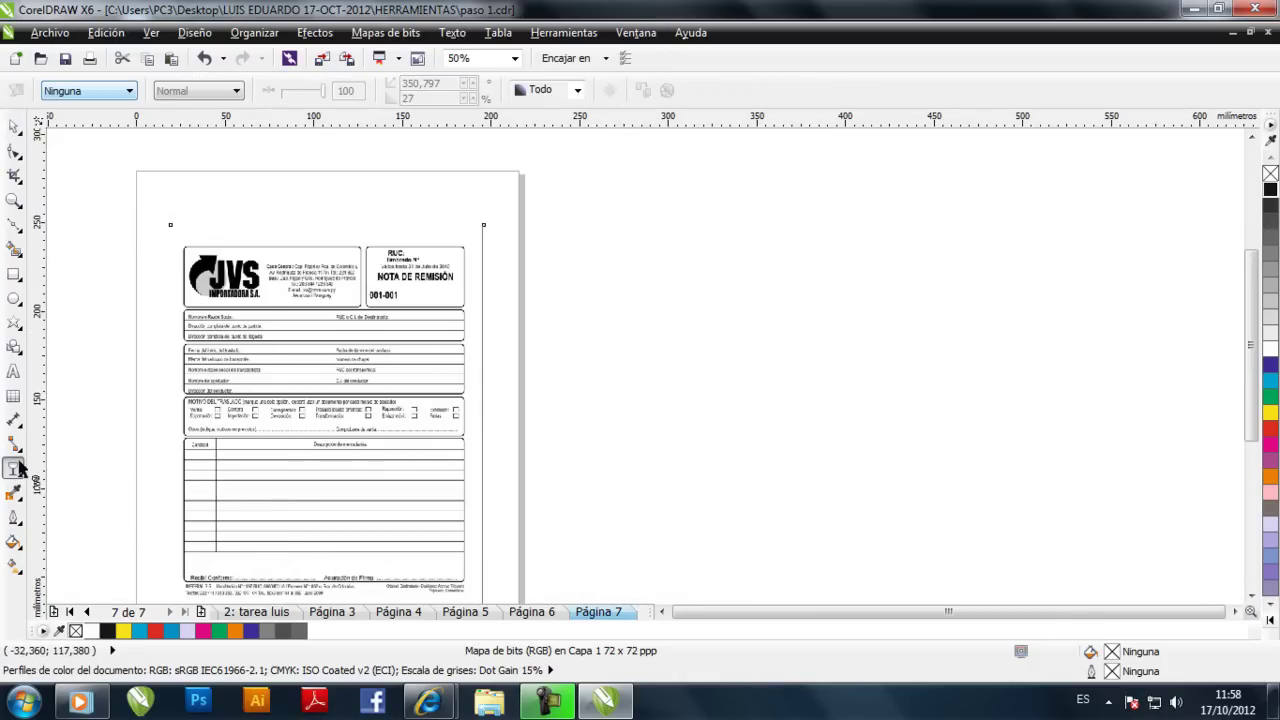
pyautogui.click(130, 91)
pyautogui.click(86, 118)
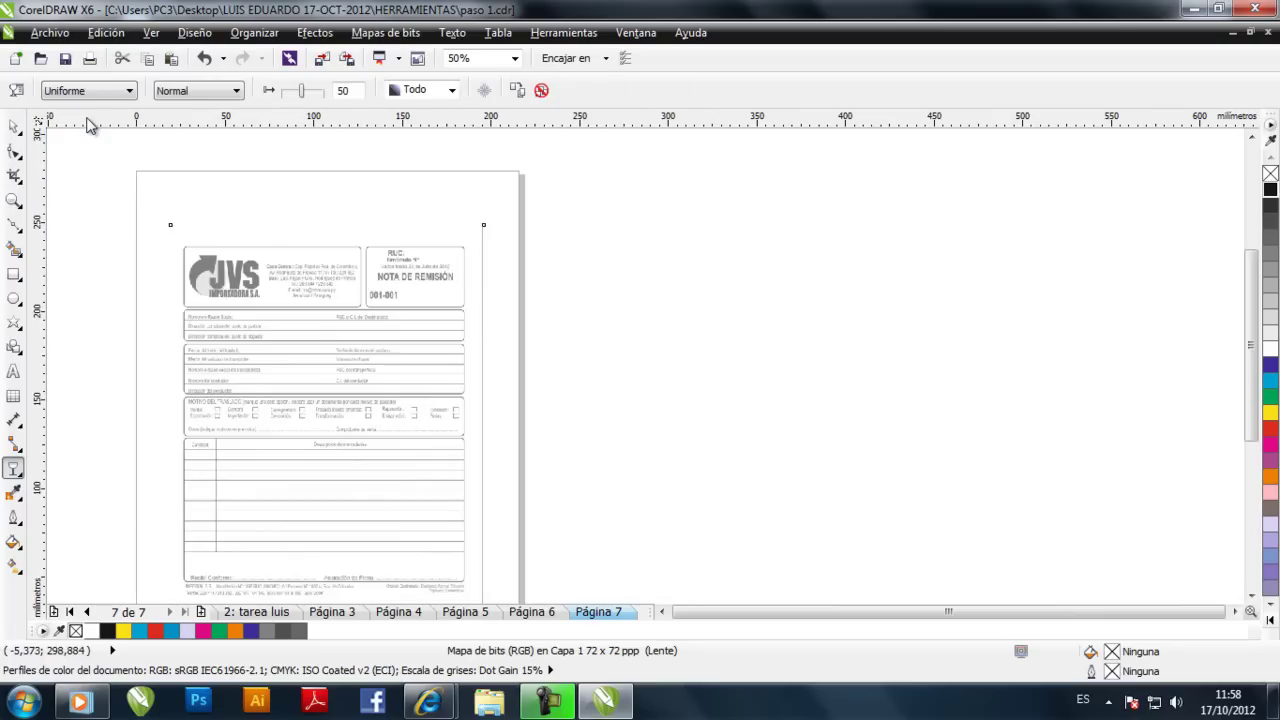
# Trace part of the header box's upper border with a straight horizontal line about 58 mm long.
pyautogui.scroll(2, 250, 280)
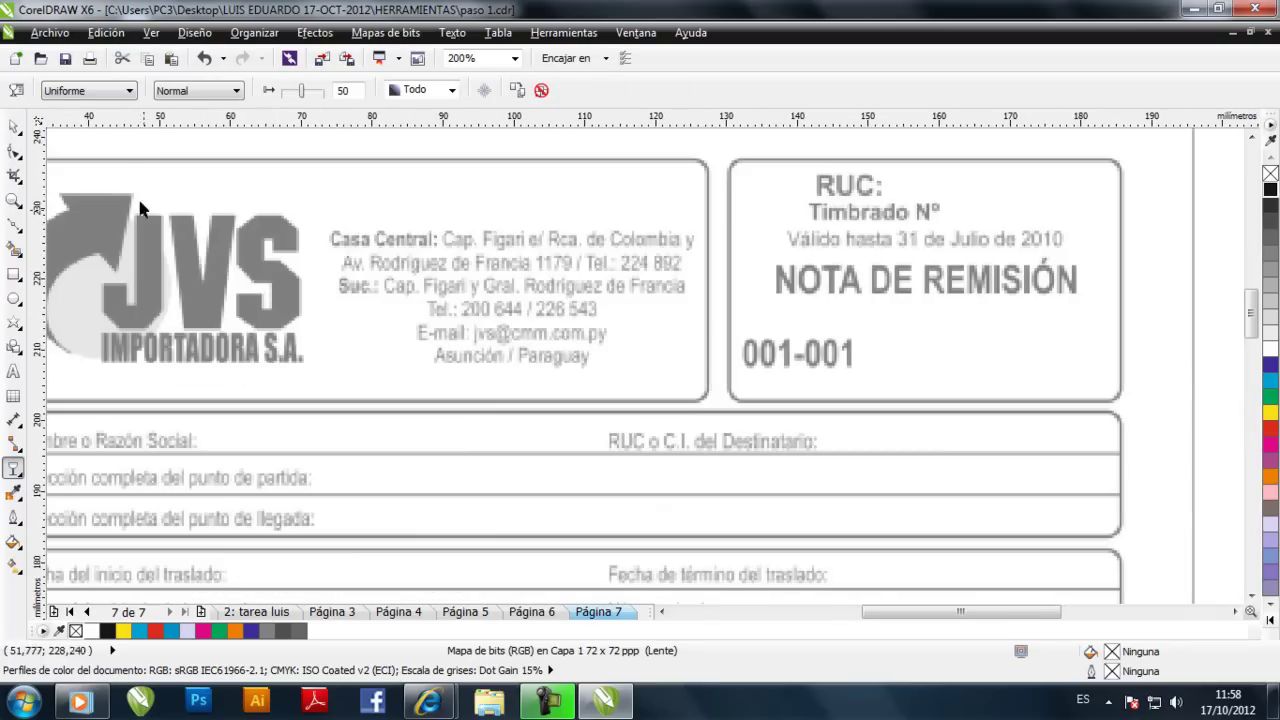
pyautogui.click(14, 226)
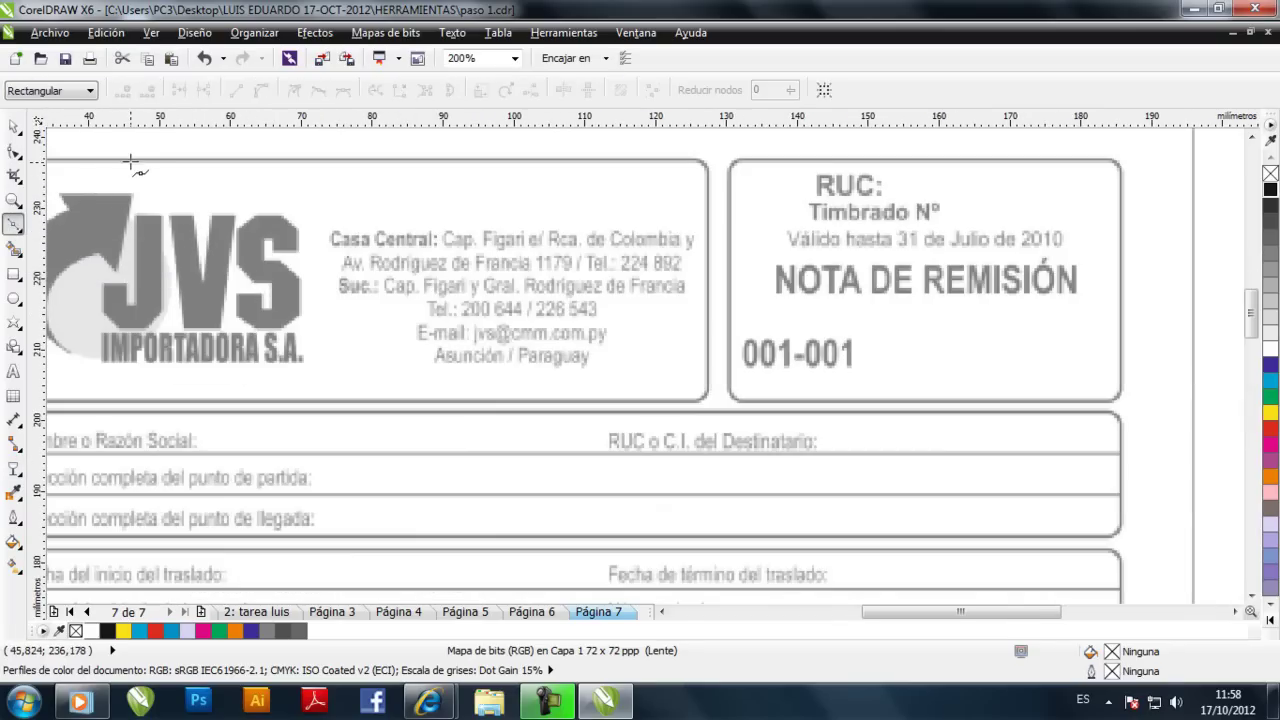
pyautogui.click(131, 158)
pyautogui.click(543, 158)
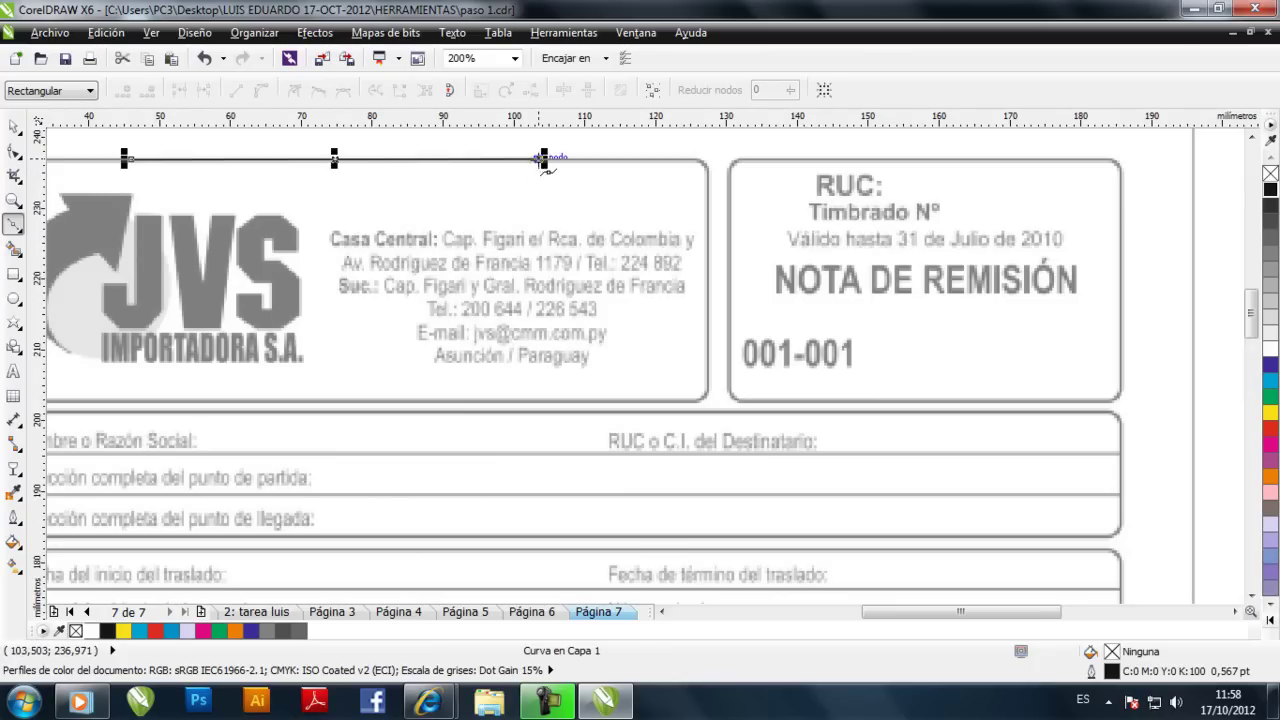
# Increase the uniform transparency of the pasted form image to fade it further behind the traced line.
pyautogui.click(14, 126)
pyautogui.click(127, 212)
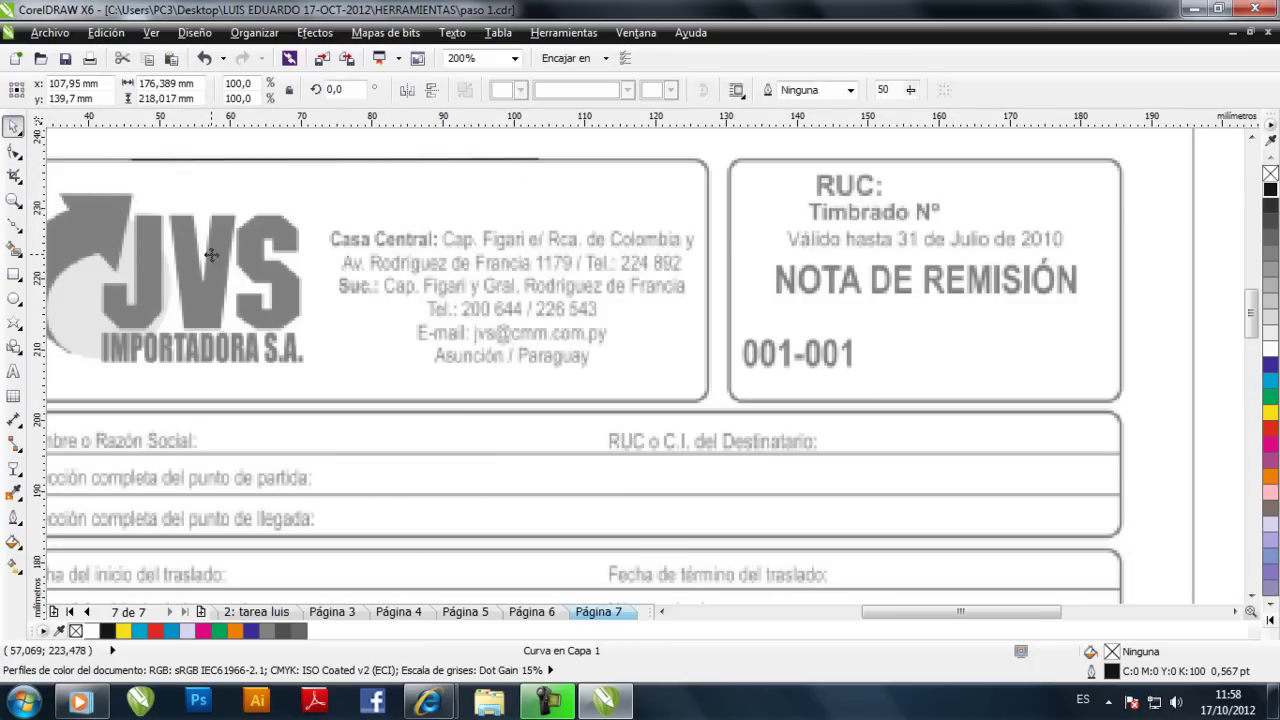
pyautogui.click(14, 467)
pyautogui.moveTo(301, 90); pyautogui.dragTo(315, 92)
pyautogui.click(14, 126)
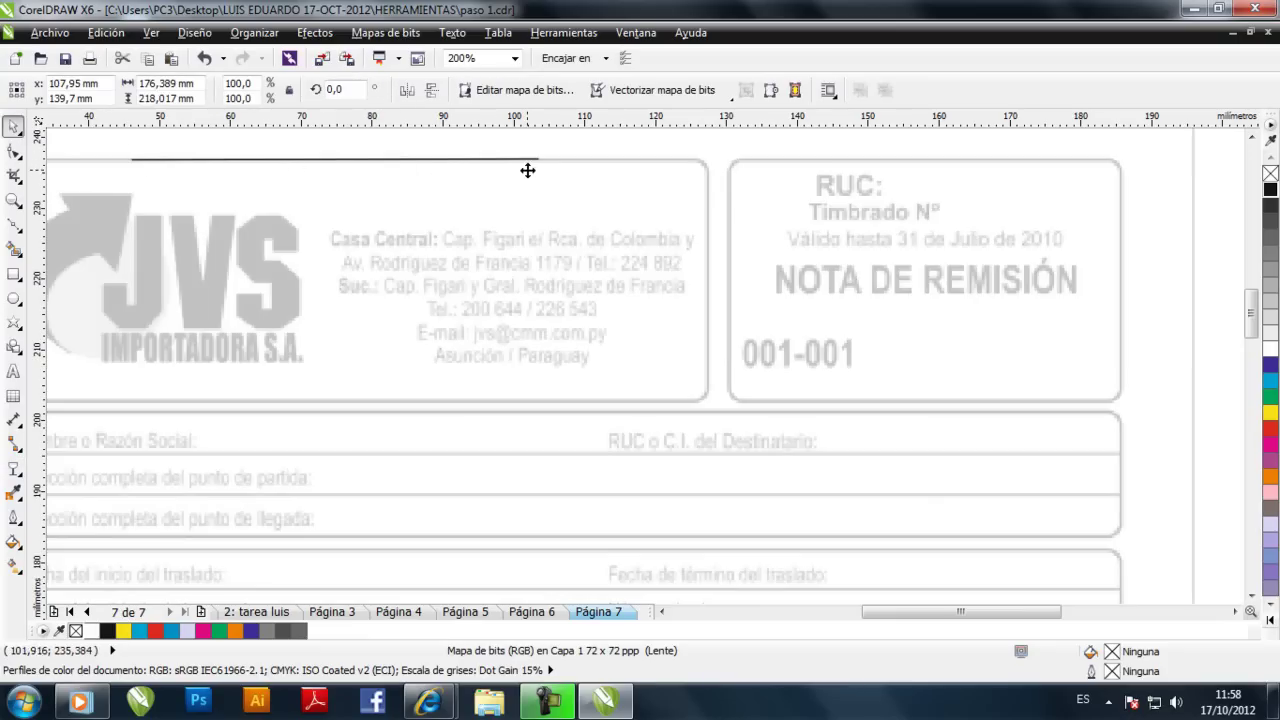
# Continue tracing the header box from the line's end along the upper border, both rounded right corners, the right side and the lower border.
pyautogui.click(14, 224)
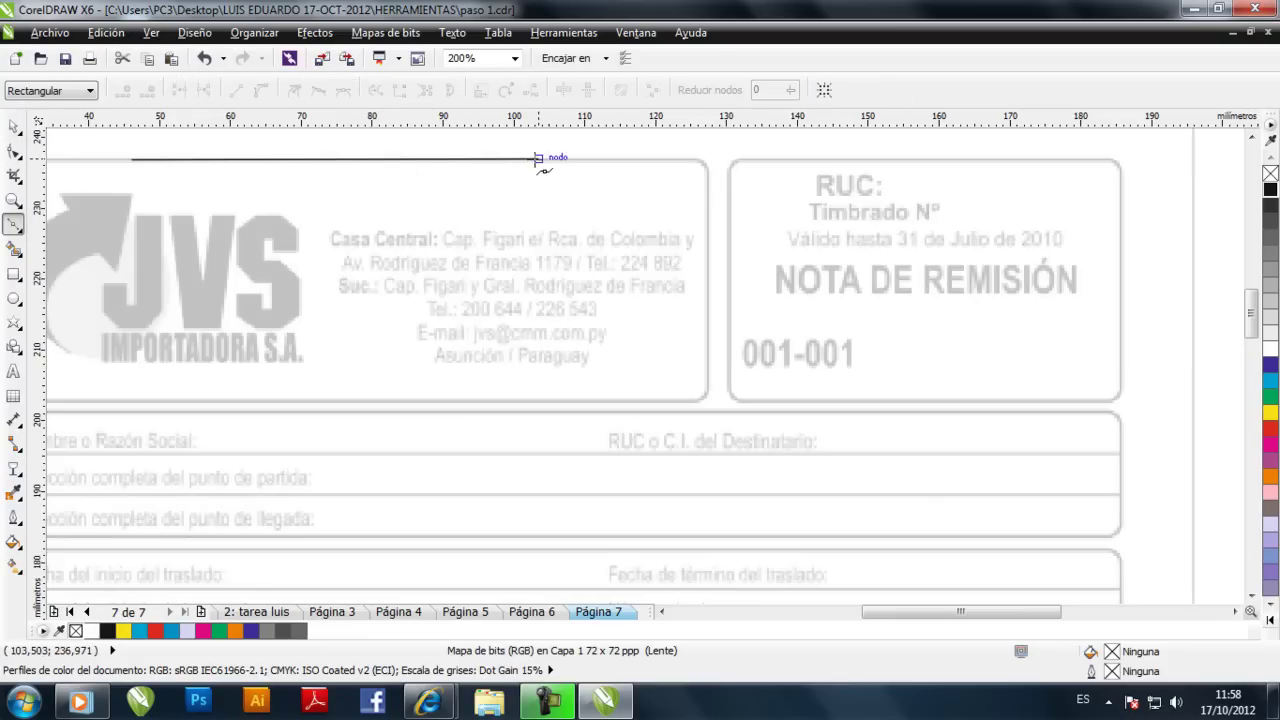
pyautogui.click(538, 158)
pyautogui.click(684, 158)
pyautogui.moveTo(709, 170); pyautogui.dragTo(710, 212)
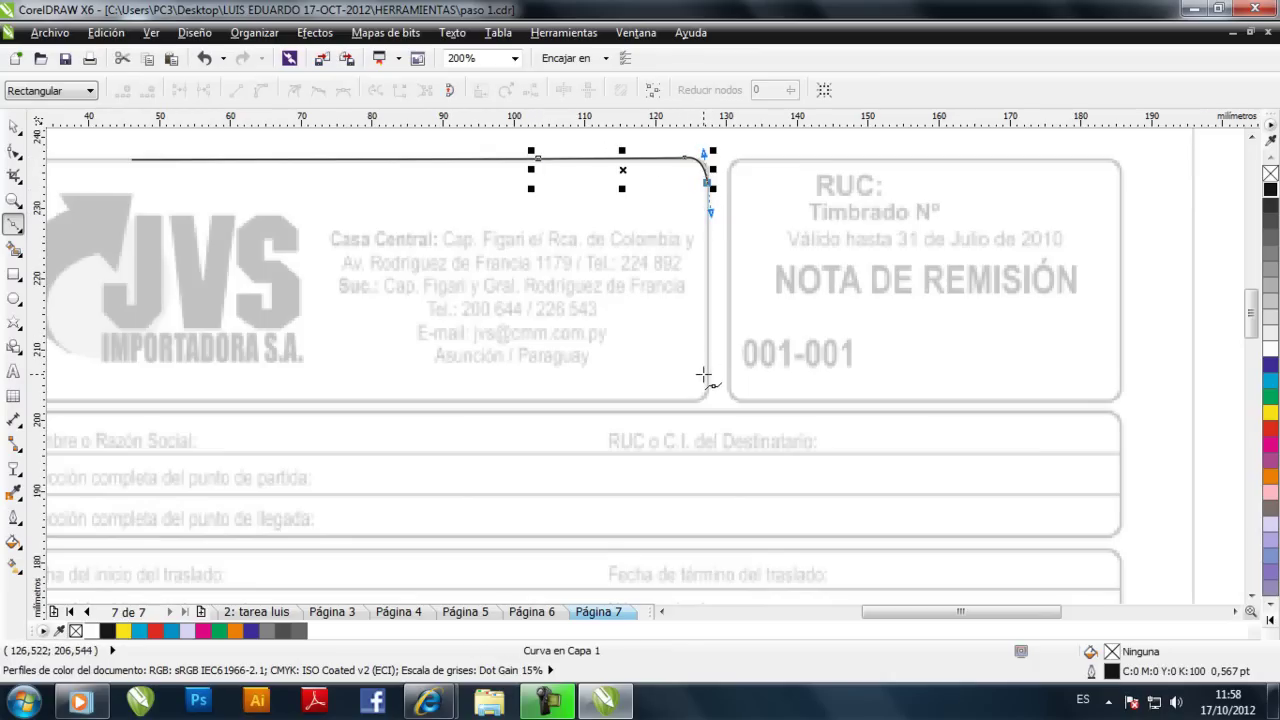
pyautogui.click(708, 384)
pyautogui.moveTo(683, 401); pyautogui.dragTo(646, 408)
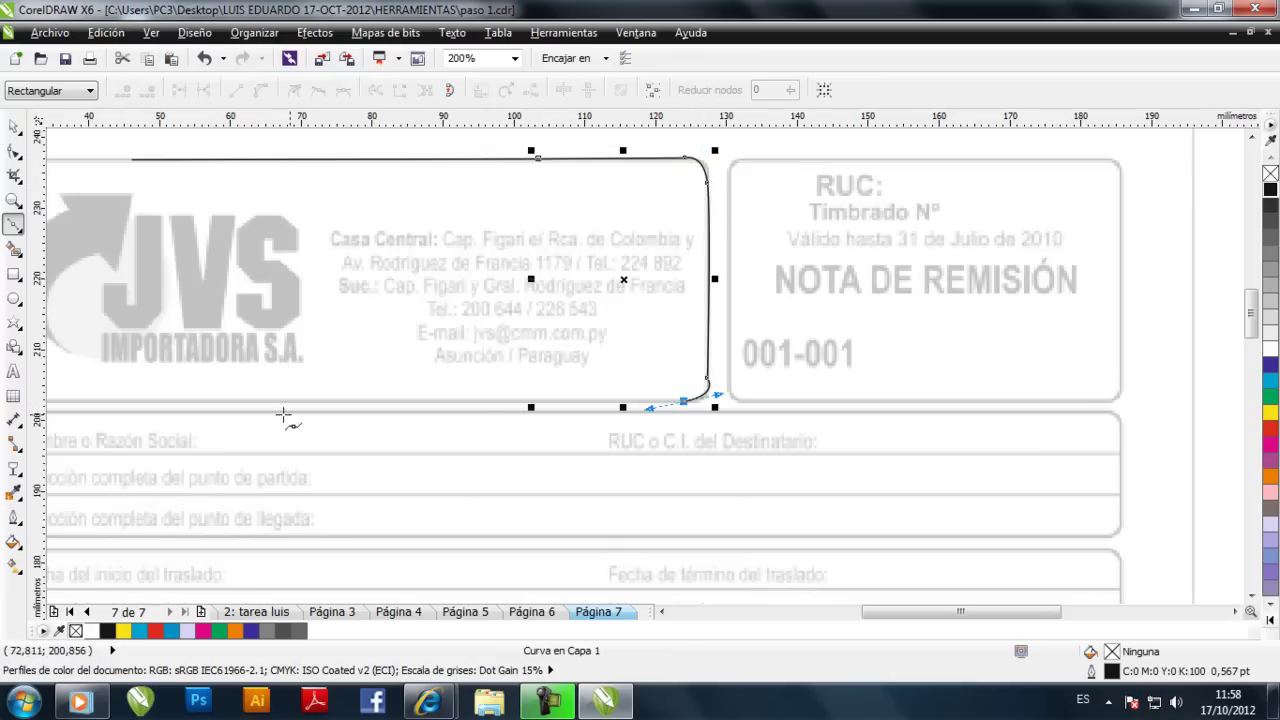
pyautogui.click(150, 405)
pyautogui.press('space')
# Lock the faded form image in place on page 7 and leave nothing selected.
pyautogui.scroll(-3, 412, 520)
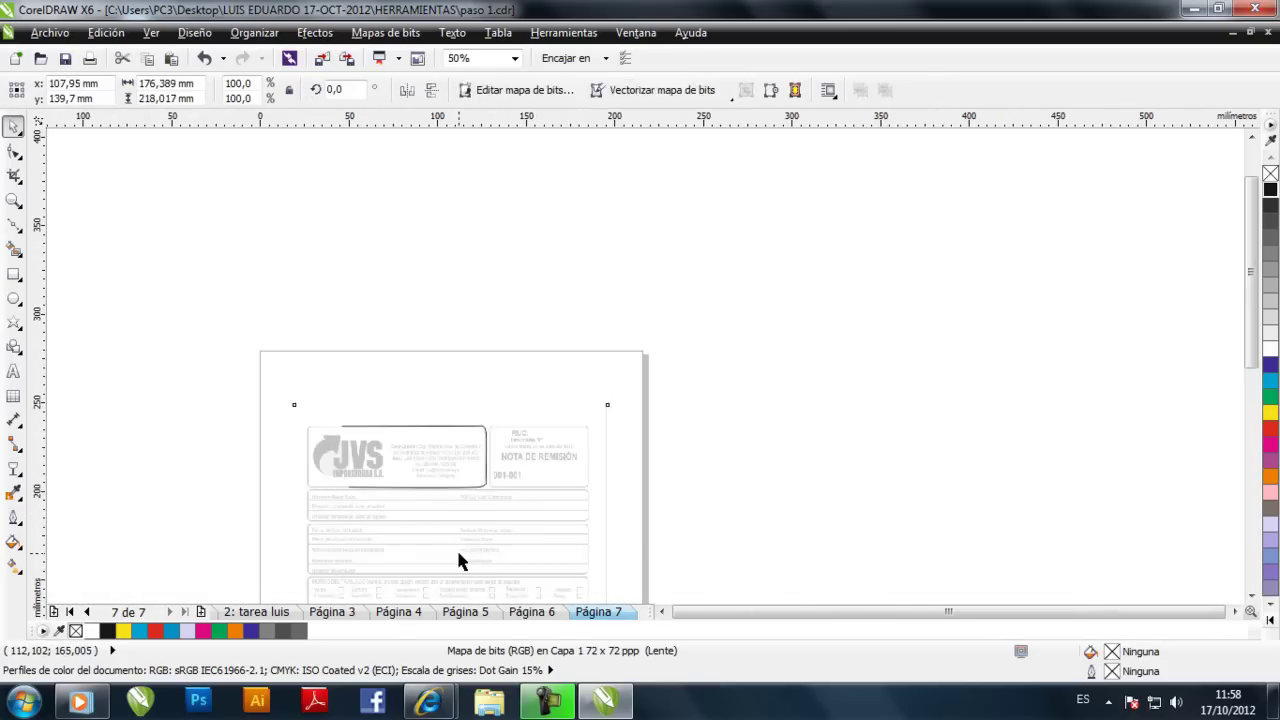
pyautogui.rightClick(460, 561)
pyautogui.click(520, 344)
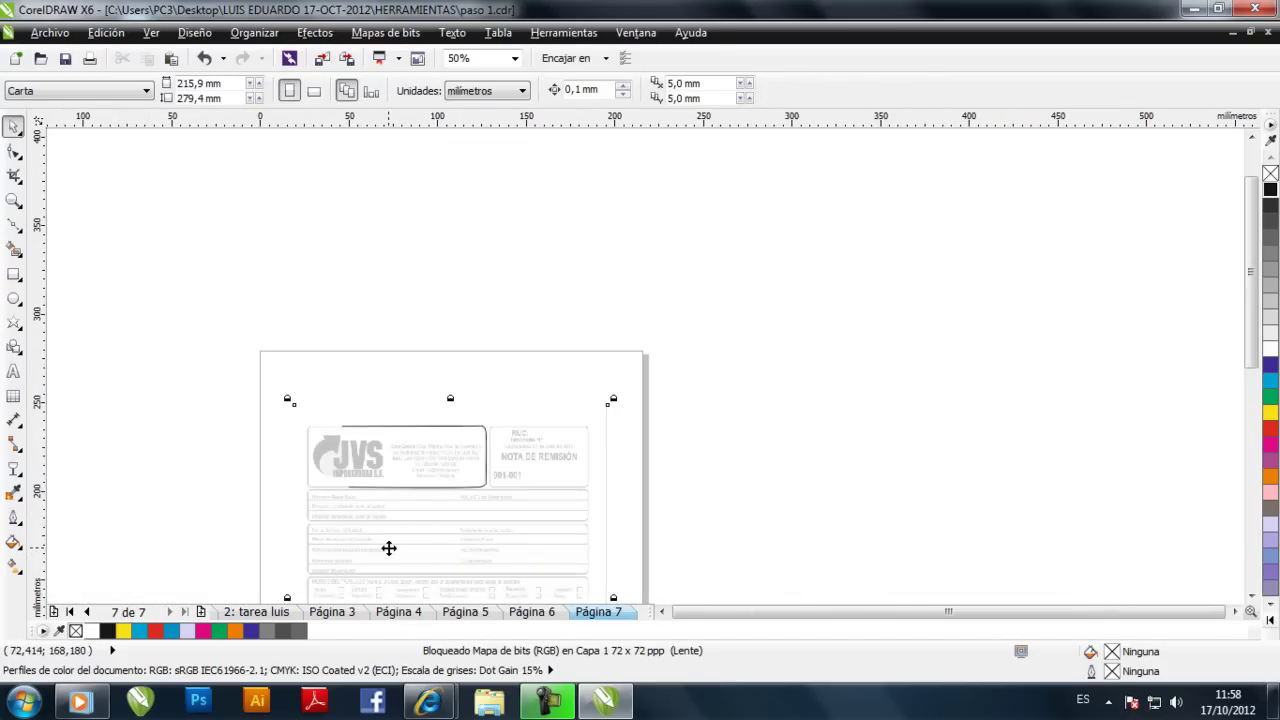
pyautogui.scroll(2, 412, 493)
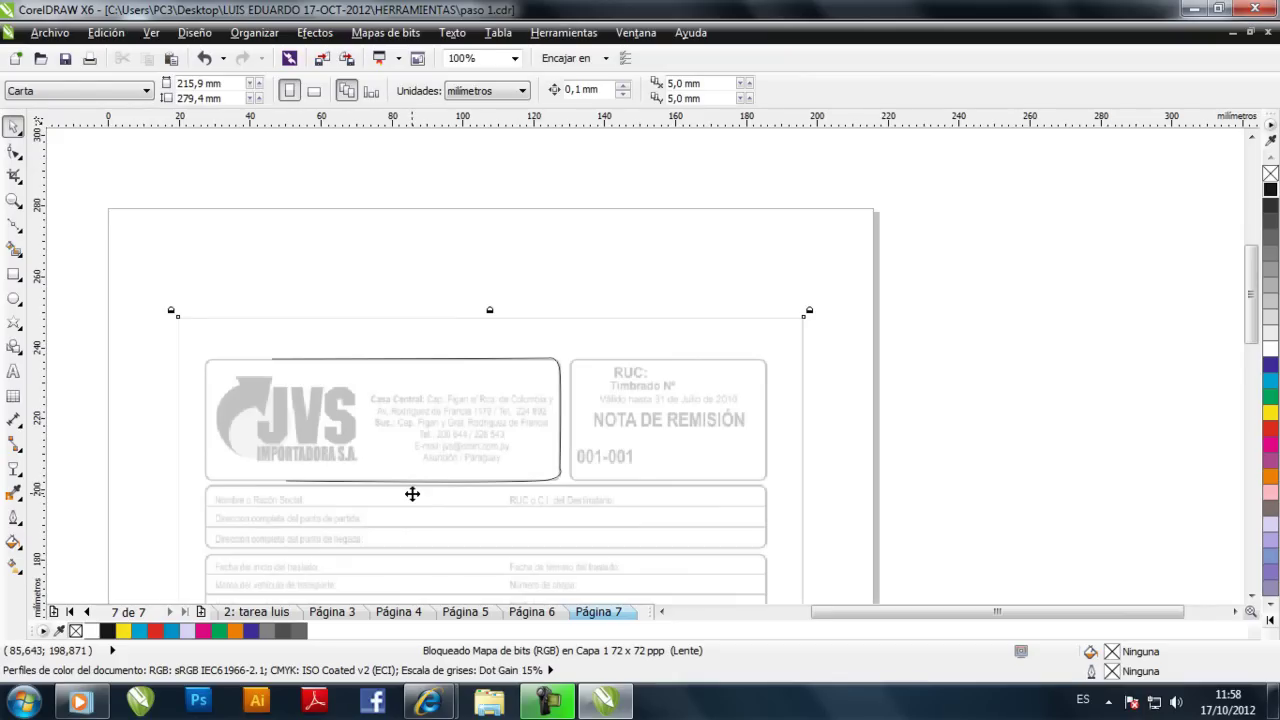
pyautogui.scroll(-2, 412, 493)
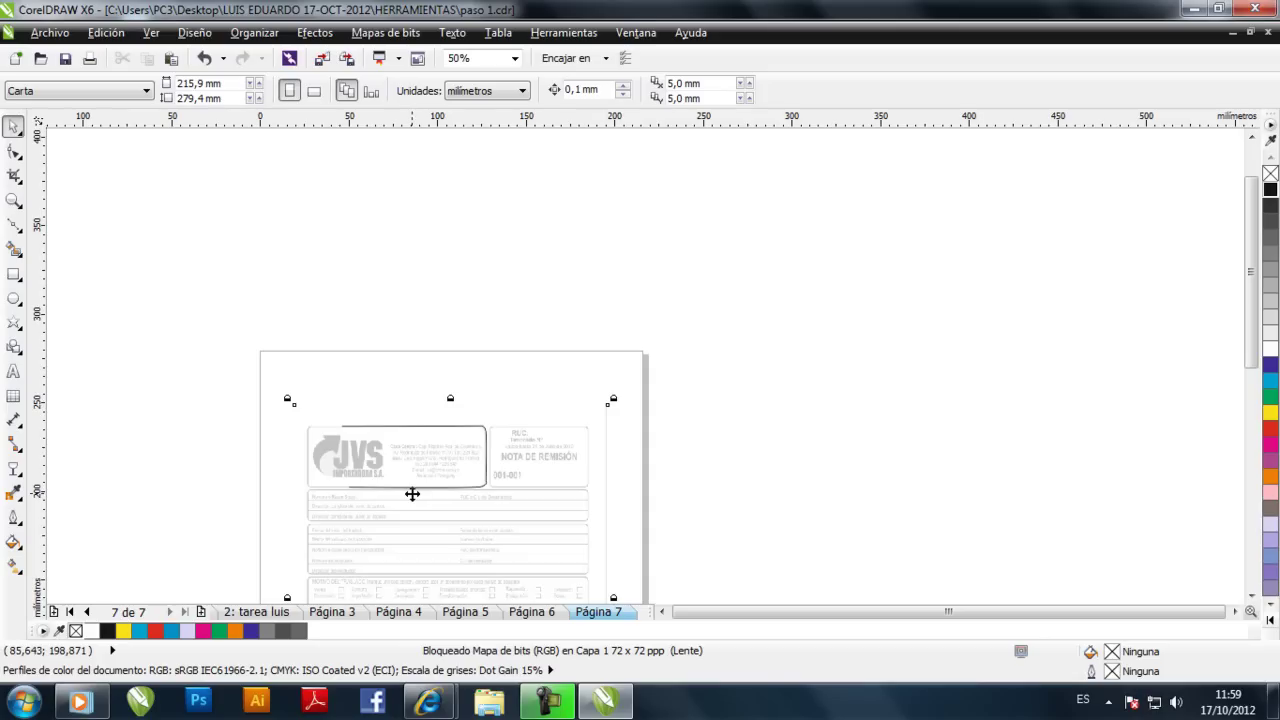
pyautogui.scroll(-1, 412, 493)
pyautogui.scroll(-2, 437, 434)
pyautogui.click(308, 537)
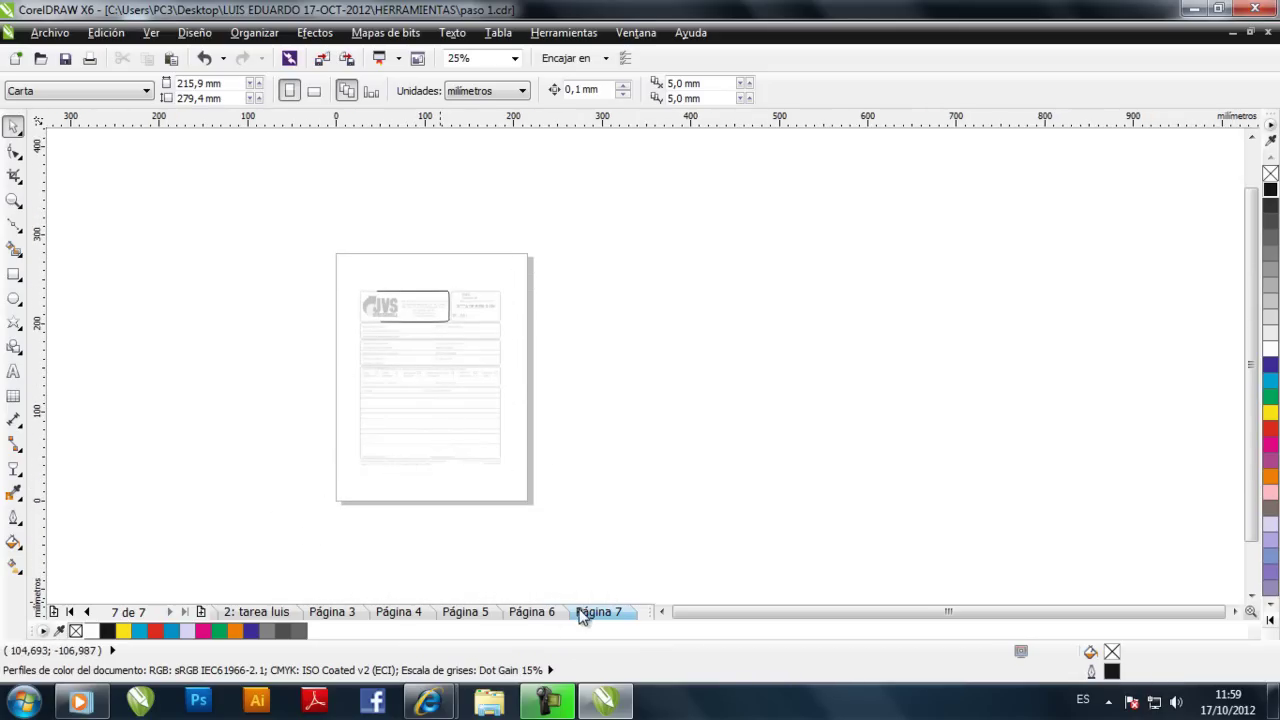
# Add page 8 to the document and draw a rectangle about 121 mm wide and 67 mm high near its top.
pyautogui.click(201, 612)
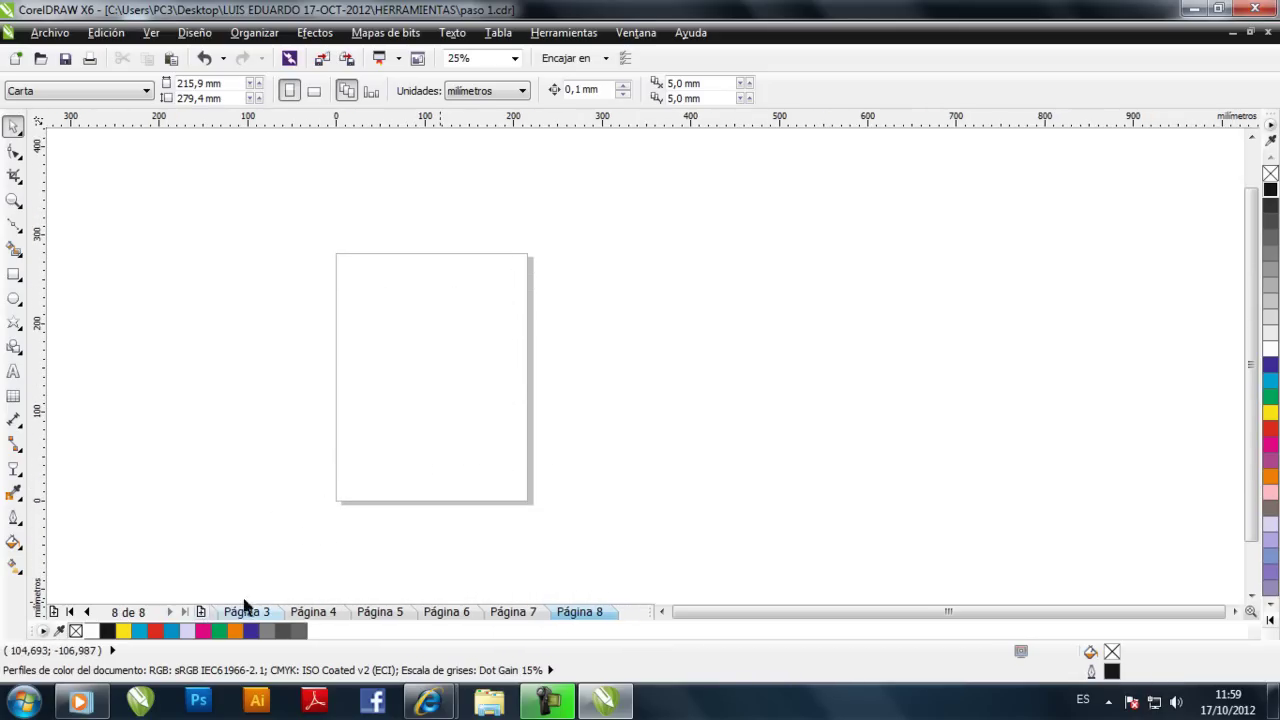
pyautogui.scroll(1, 451, 323)
pyautogui.press('F6')
pyautogui.moveTo(263, 247)
pyautogui.mouseDown()
pyautogui.moveTo(314, 329)
pyautogui.moveTo(478, 366)
pyautogui.mouseUp()
pyautogui.click(13, 126)
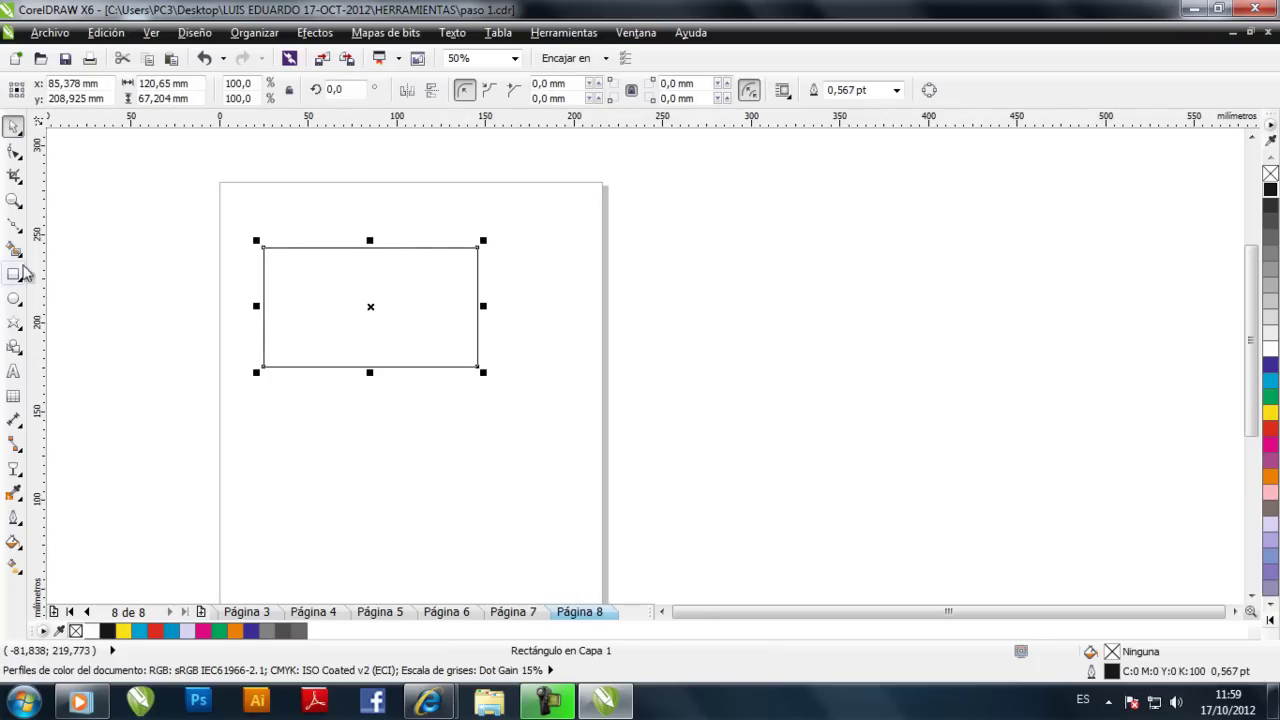
# Apply a push and pull distortion with an amplitude of -127 to the rectangle and fill it with blue (C:100 M:100 Y:0 K:0).
pyautogui.click(15, 476)
pyautogui.click(84, 510)
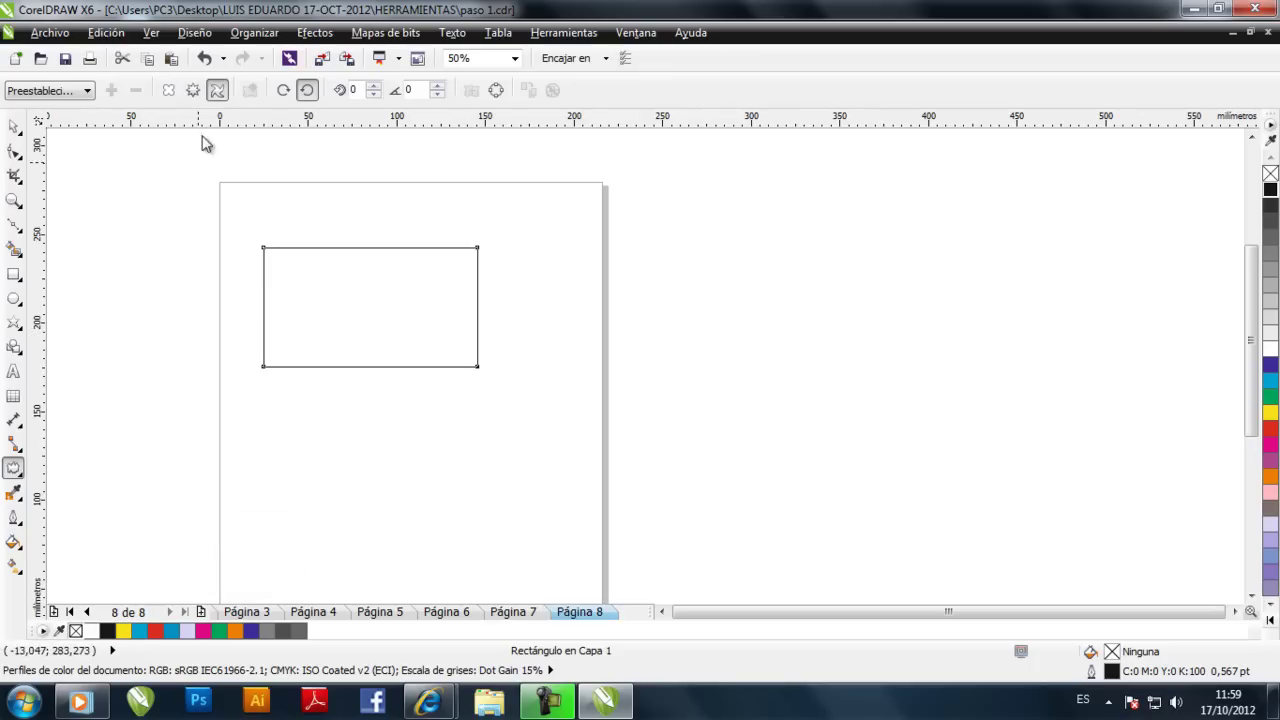
pyautogui.click(168, 90)
pyautogui.moveTo(466, 312); pyautogui.dragTo(643, 311)
pyautogui.moveTo(443, 318); pyautogui.dragTo(374, 323)
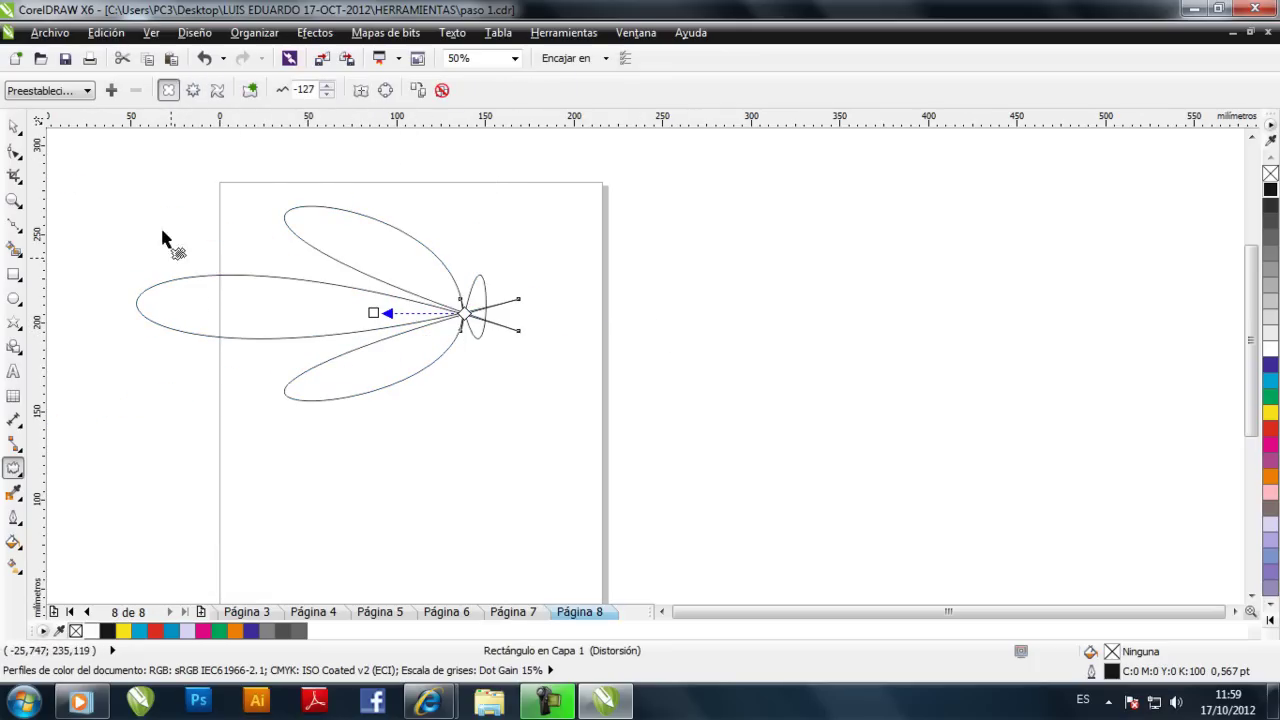
pyautogui.click(15, 127)
pyautogui.click(1270, 365)
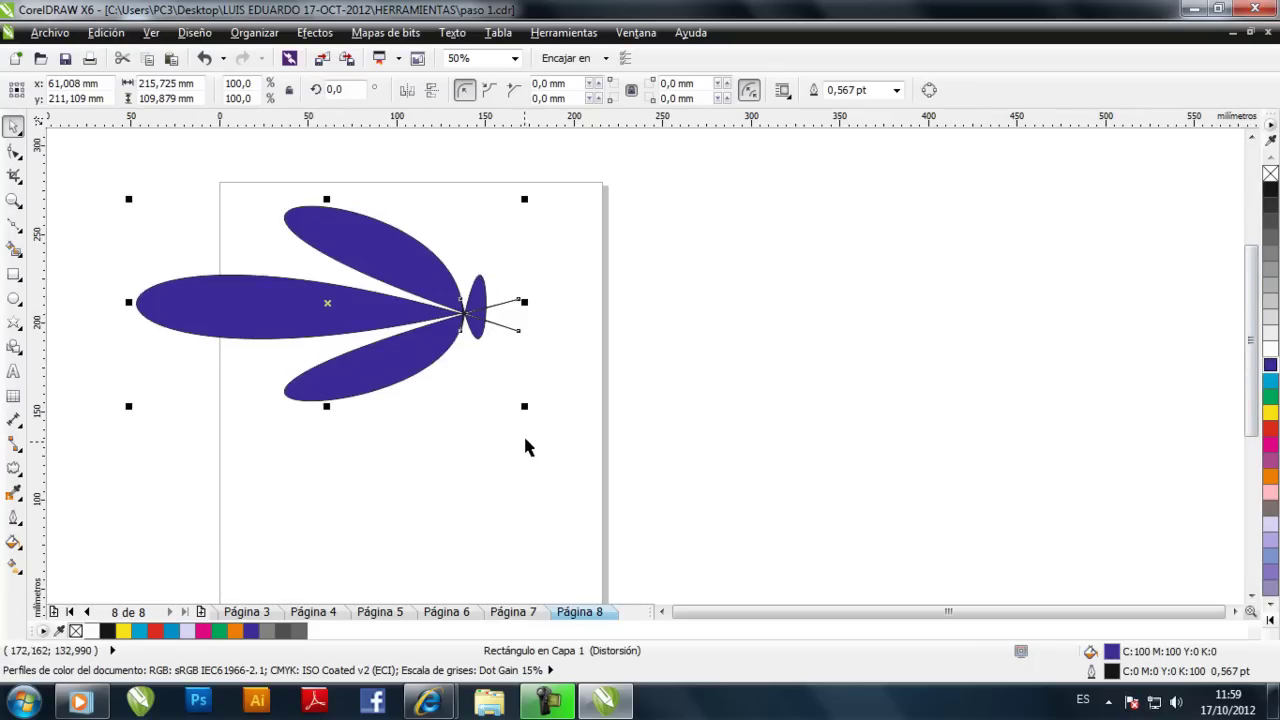
# Soften the blue shape's push and pull distortion to an amplitude of -47.
pyautogui.click(14, 472)
pyautogui.moveTo(373, 313); pyautogui.dragTo(430, 314)
pyautogui.click(14, 127)
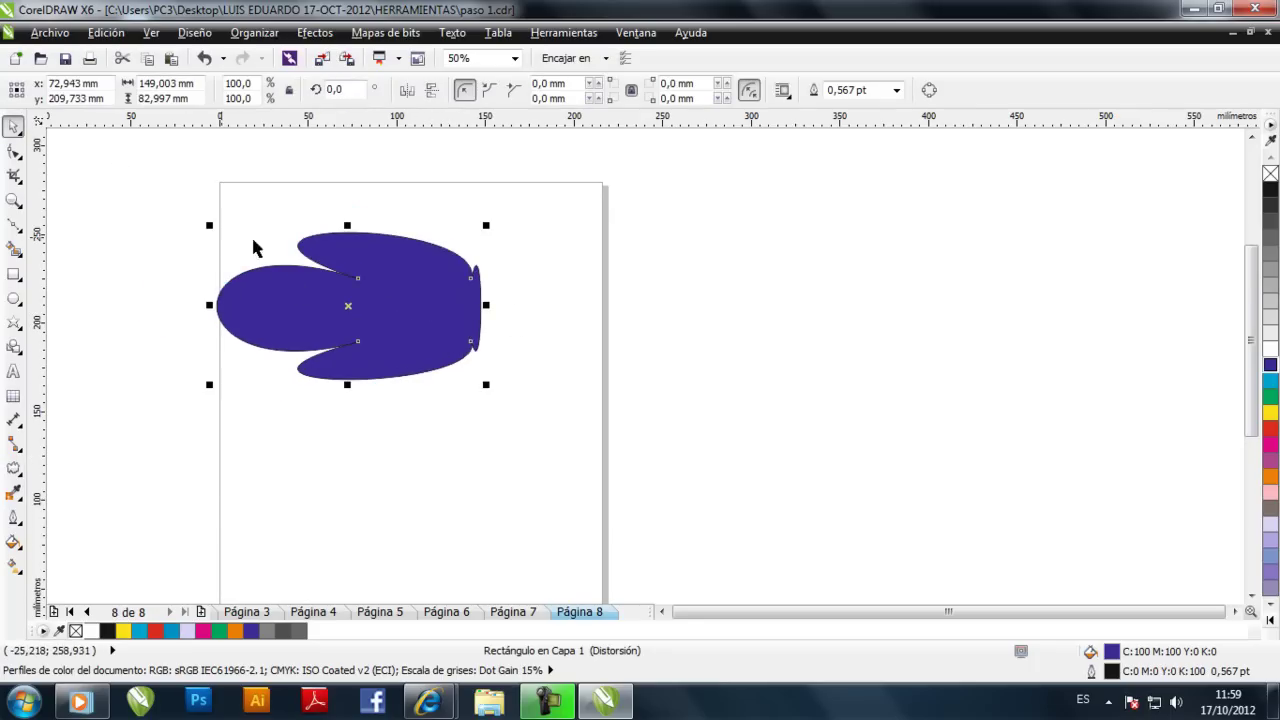
# Set the distorted shape's rotation to 270° and shorten it from its upper edge to about 114 mm high.
pyautogui.click(334, 89)
pyautogui.write('90')
pyautogui.press('Return')
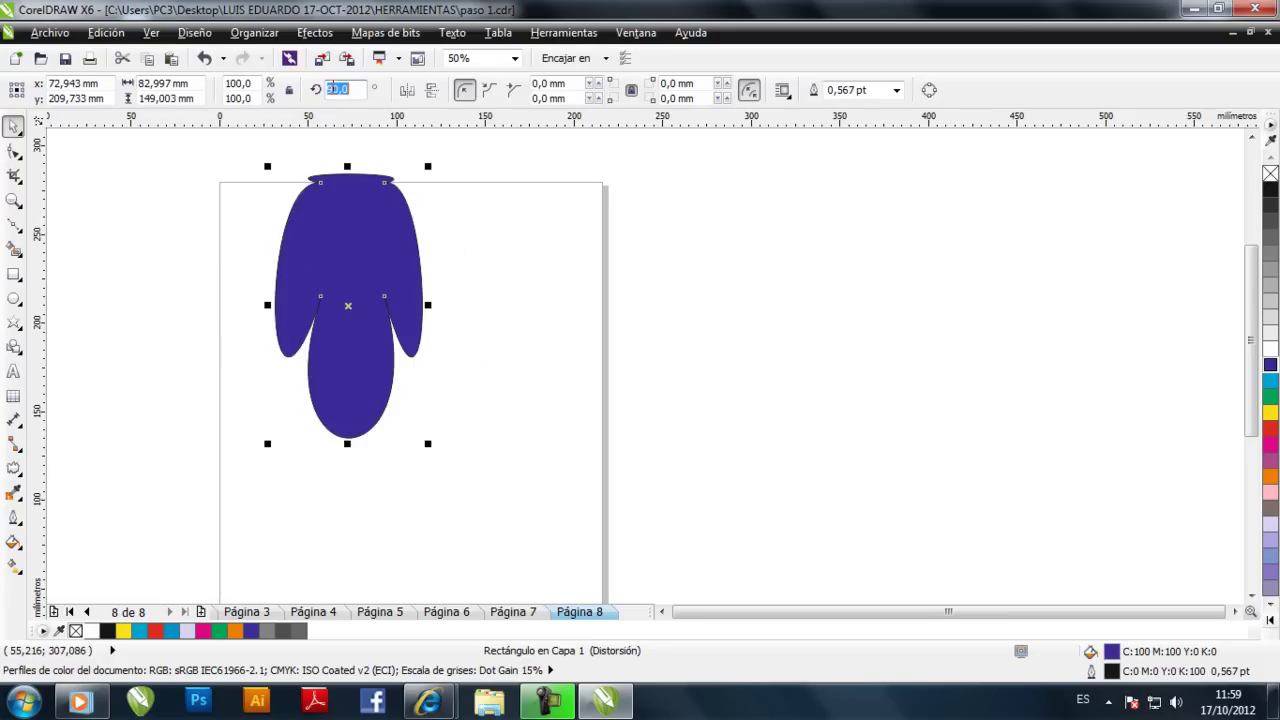
pyautogui.write('270')
pyautogui.press('Return')
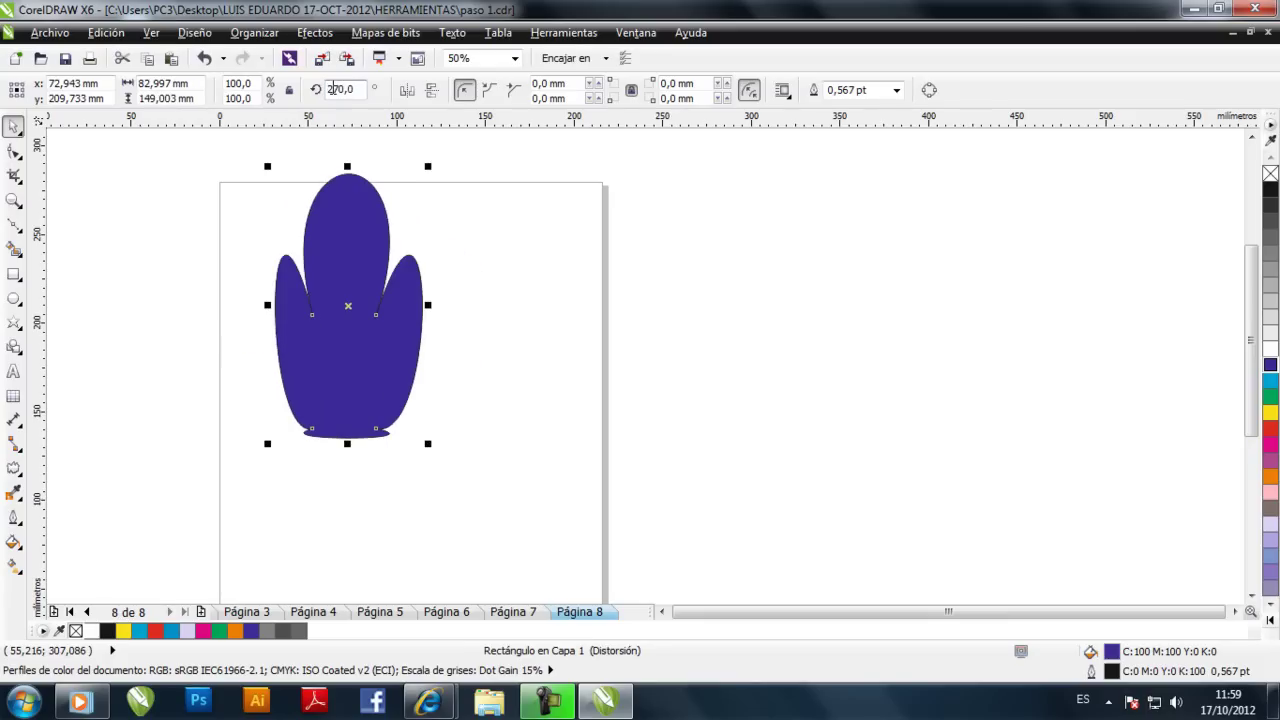
pyautogui.click(212, 262)
pyautogui.click(346, 338)
pyautogui.moveTo(348, 165); pyautogui.dragTo(348, 229)
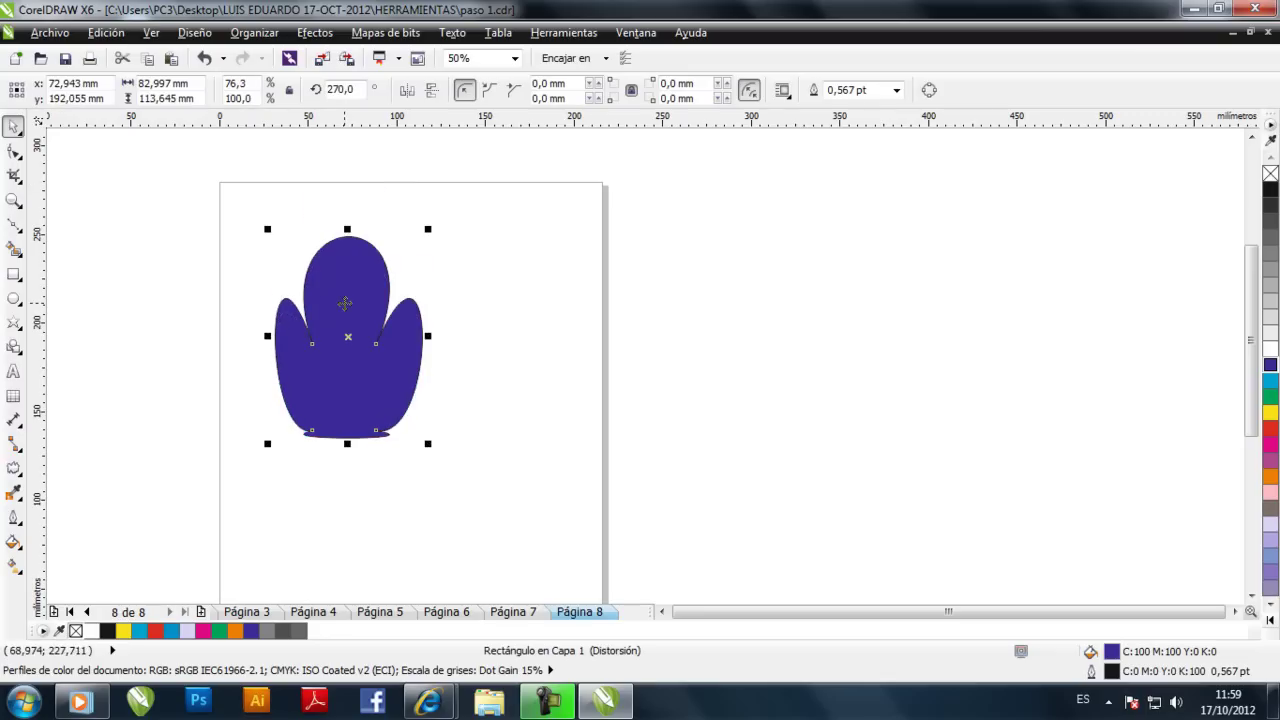
# Apply a linear two-colour gradient from blue to white at an angle of -90 to the distorted shape.
pyautogui.click(15, 472)
pyautogui.click(40, 508)
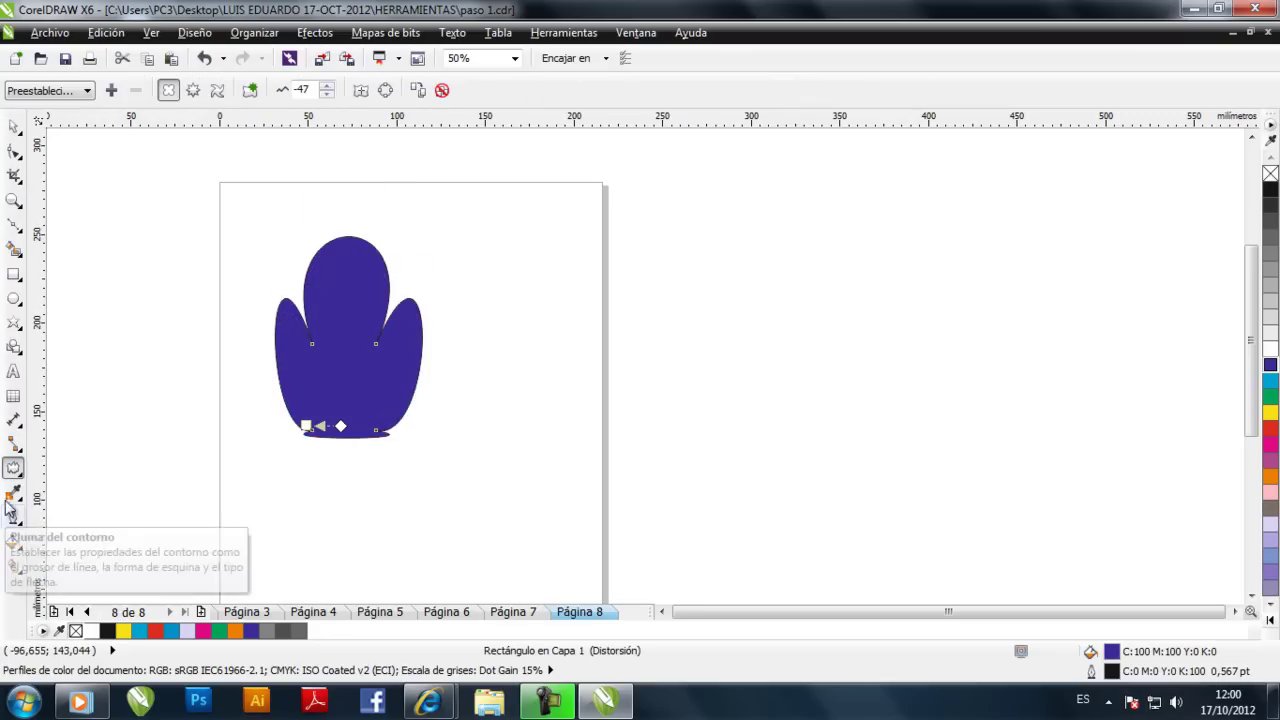
pyautogui.click(14, 543)
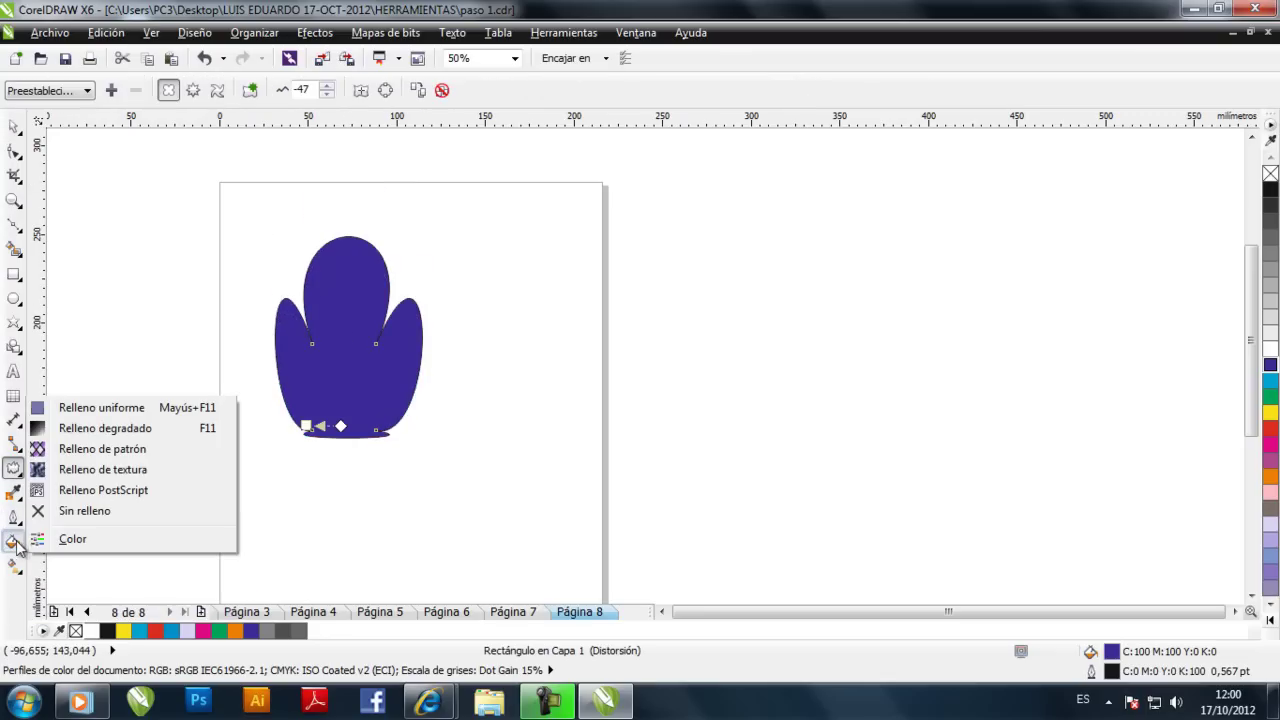
pyautogui.click(92, 432)
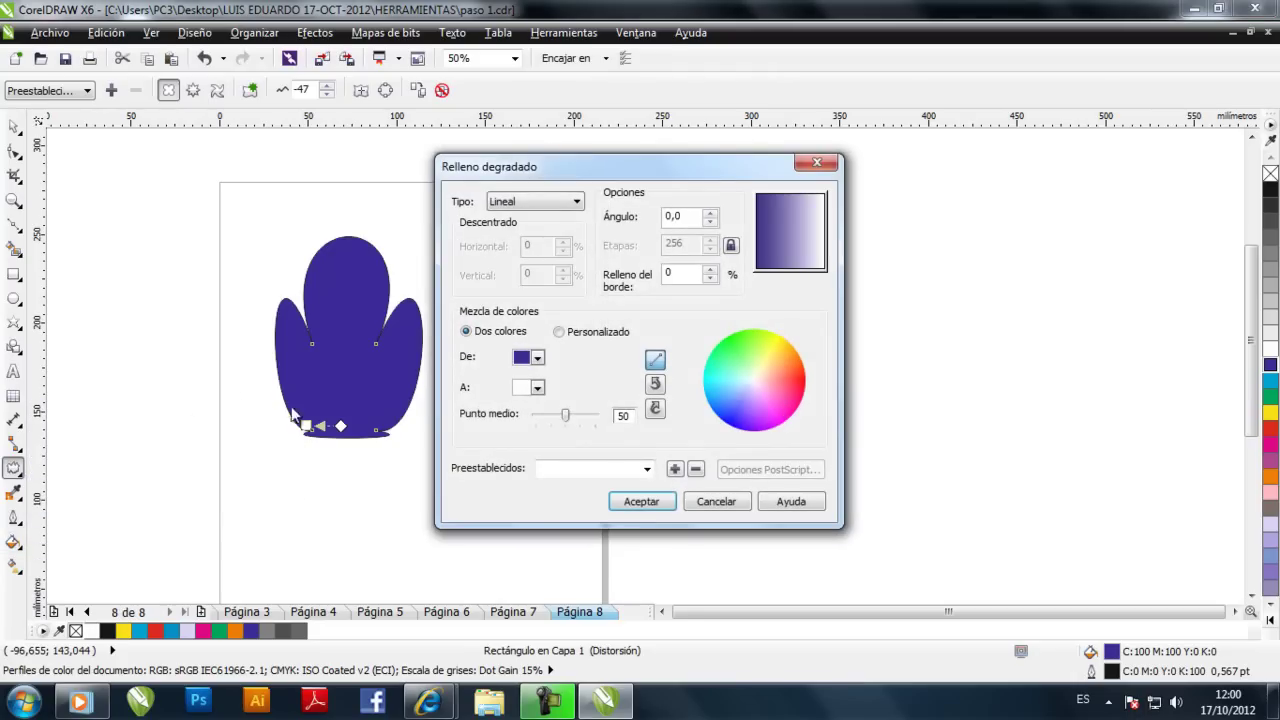
pyautogui.moveTo(646, 175); pyautogui.dragTo(708, 164)
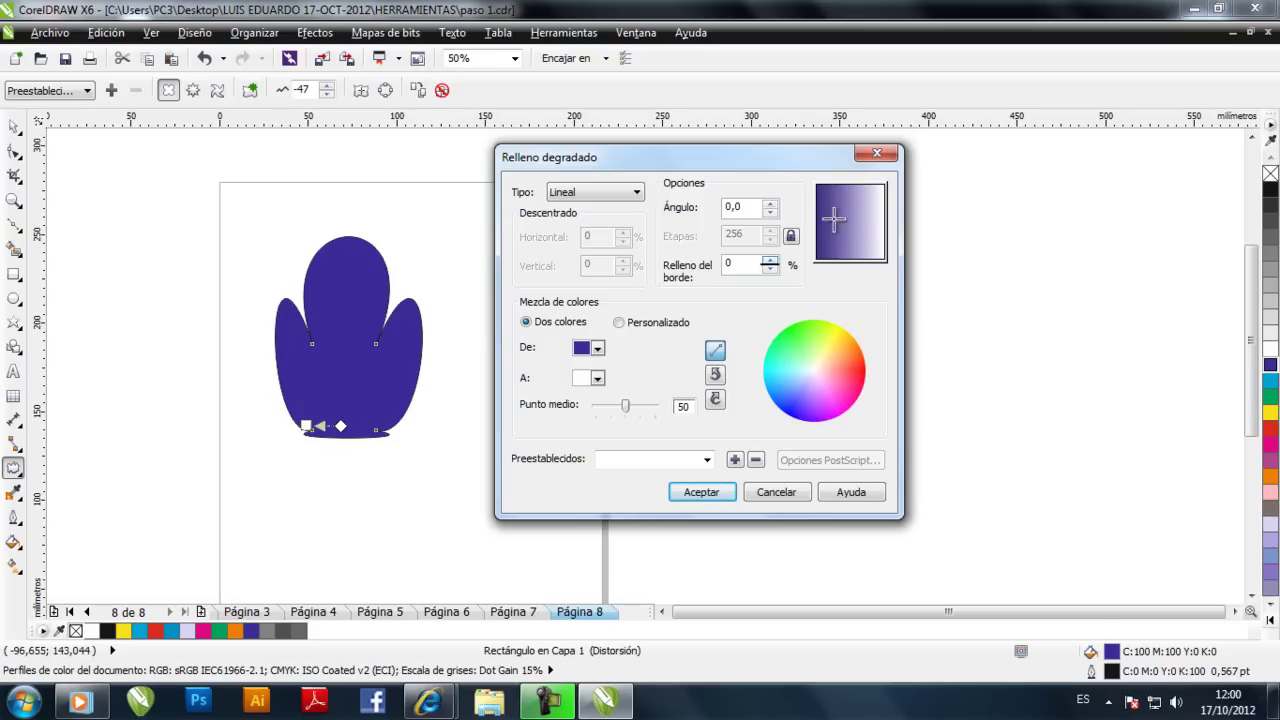
pyautogui.moveTo(750, 207); pyautogui.dragTo(669, 224)
pyautogui.write('-90')
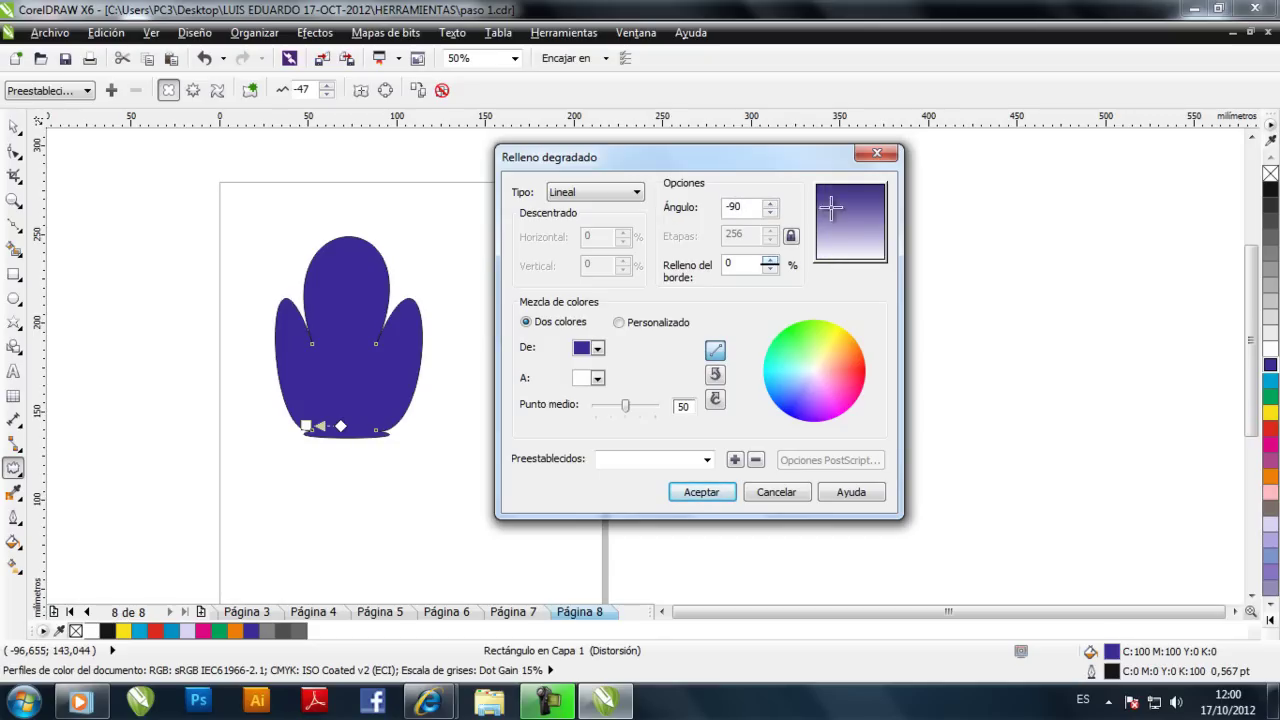
pyautogui.click(695, 495)
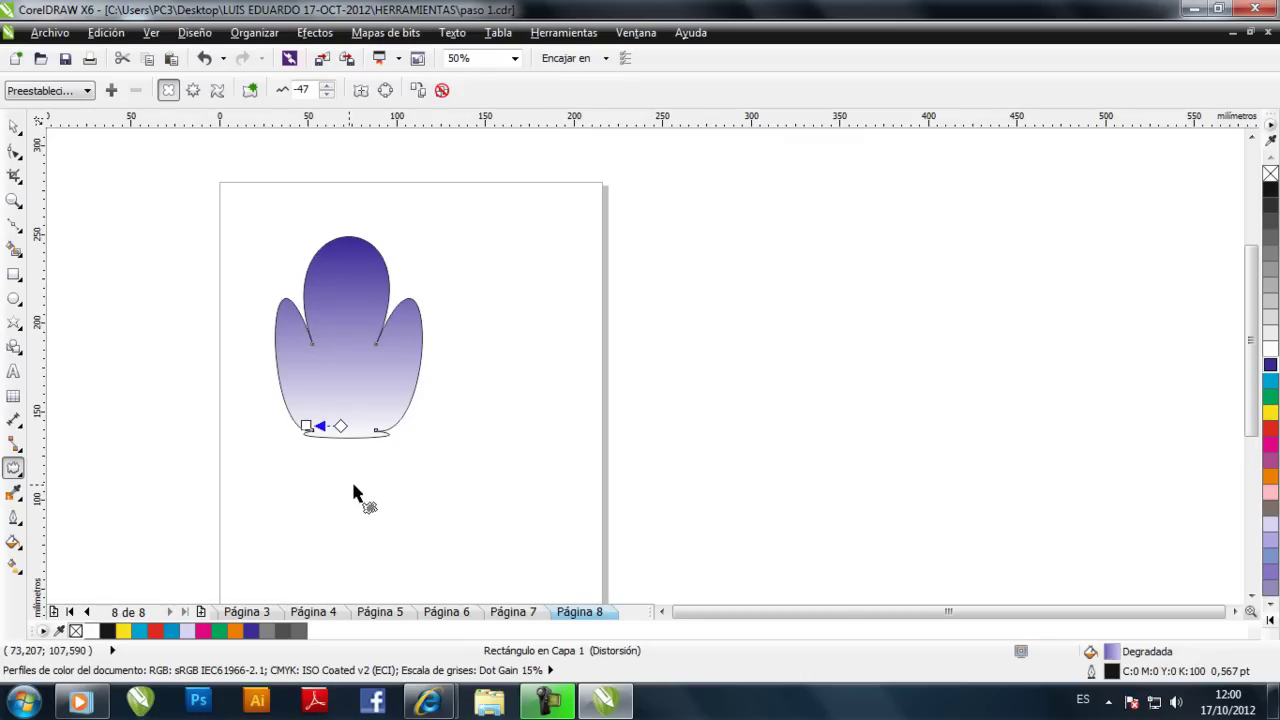
pyautogui.scroll(3, 345, 428)
pyautogui.scroll(-3, 340, 435)
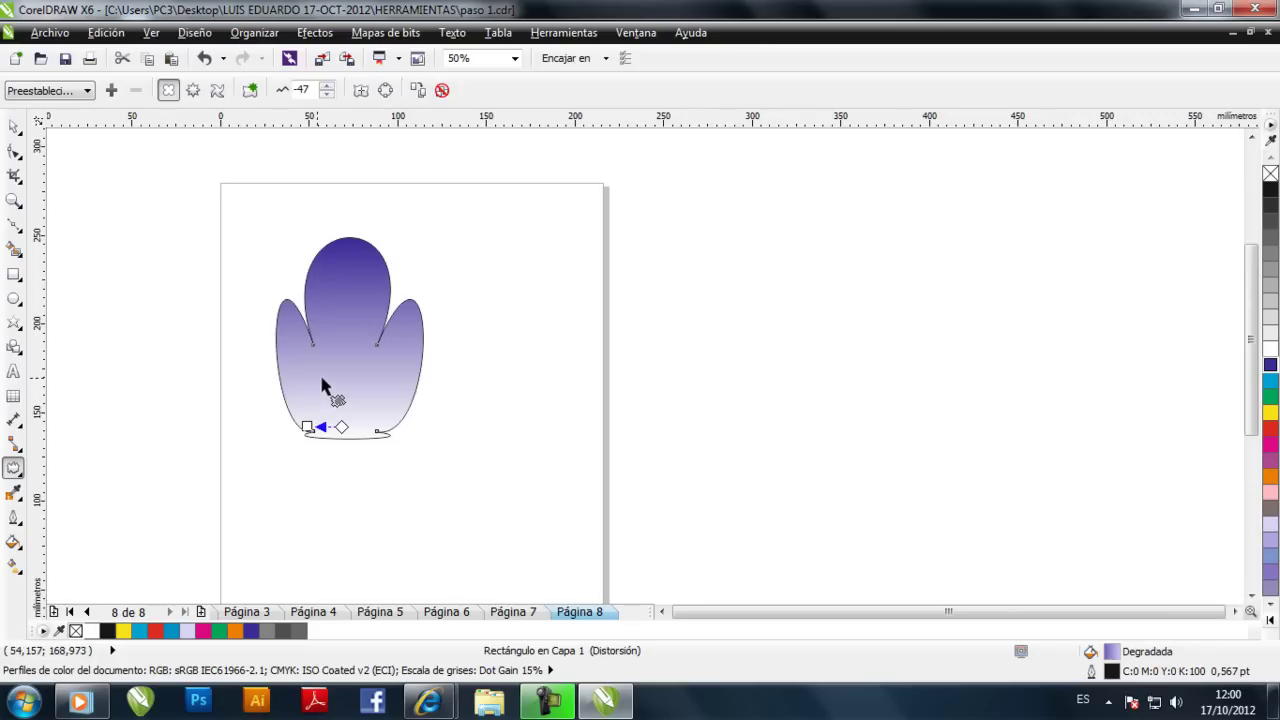
# Fill the distorted shape with yellow and place a copy of its blue gradient version exactly on top of it.
pyautogui.click(13, 125)
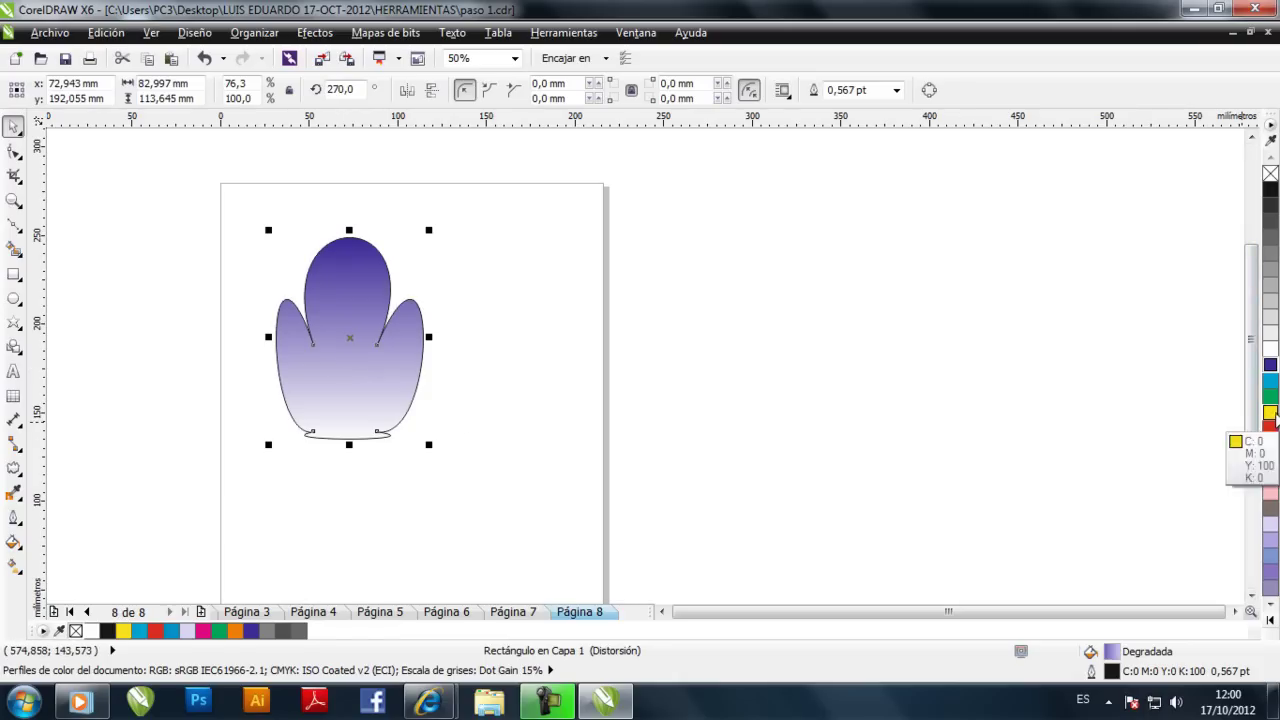
pyautogui.click(1272, 415)
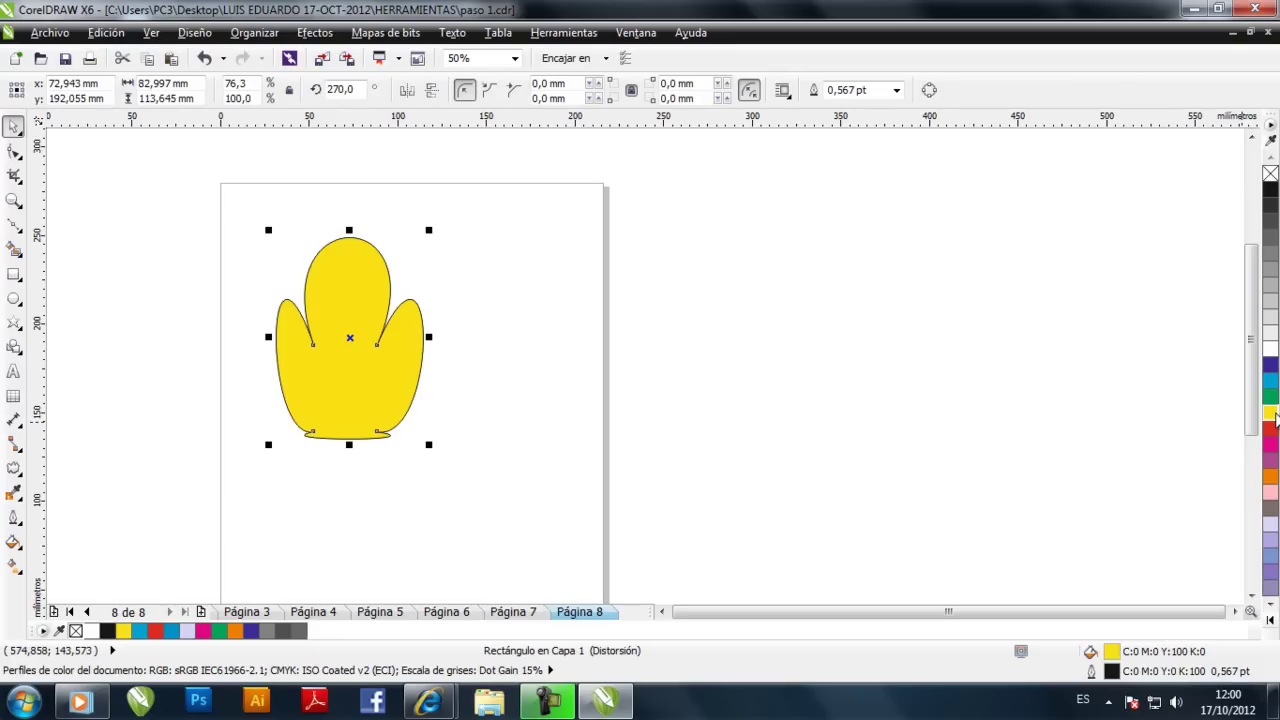
pyautogui.hotkey('ctrl', 'z')
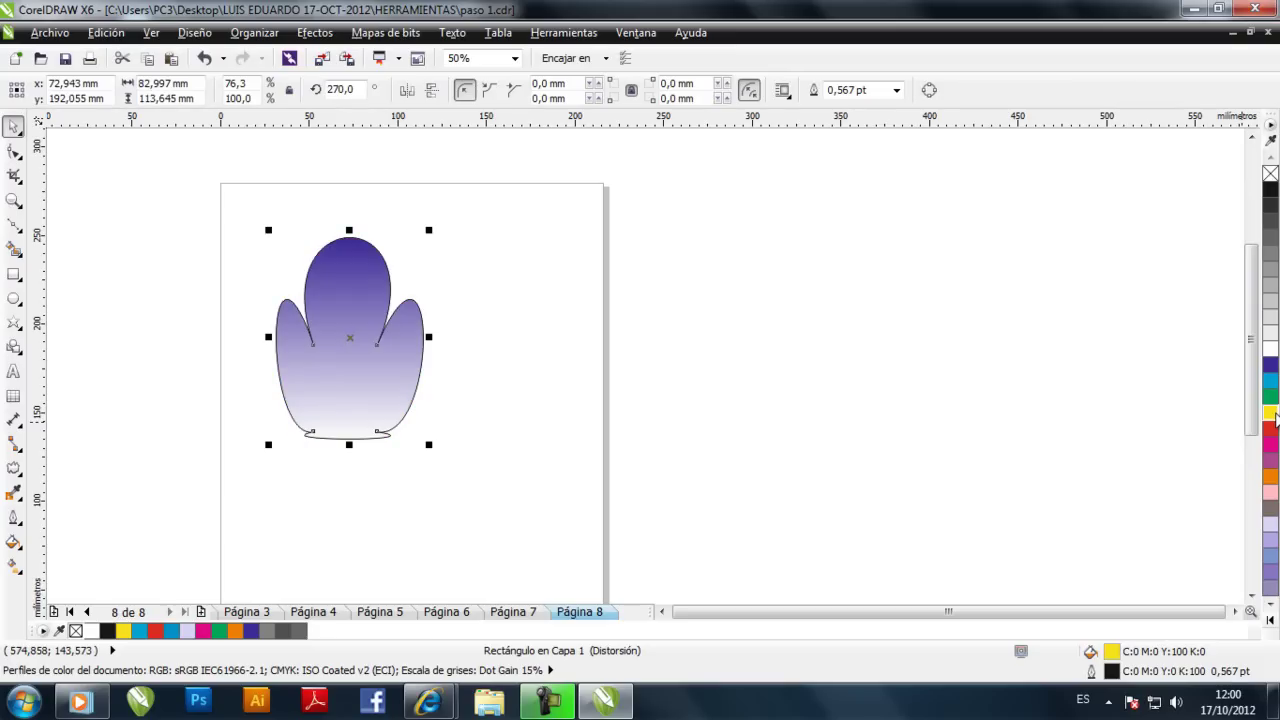
pyautogui.moveTo(366, 396); pyautogui.dragTo(409, 413)
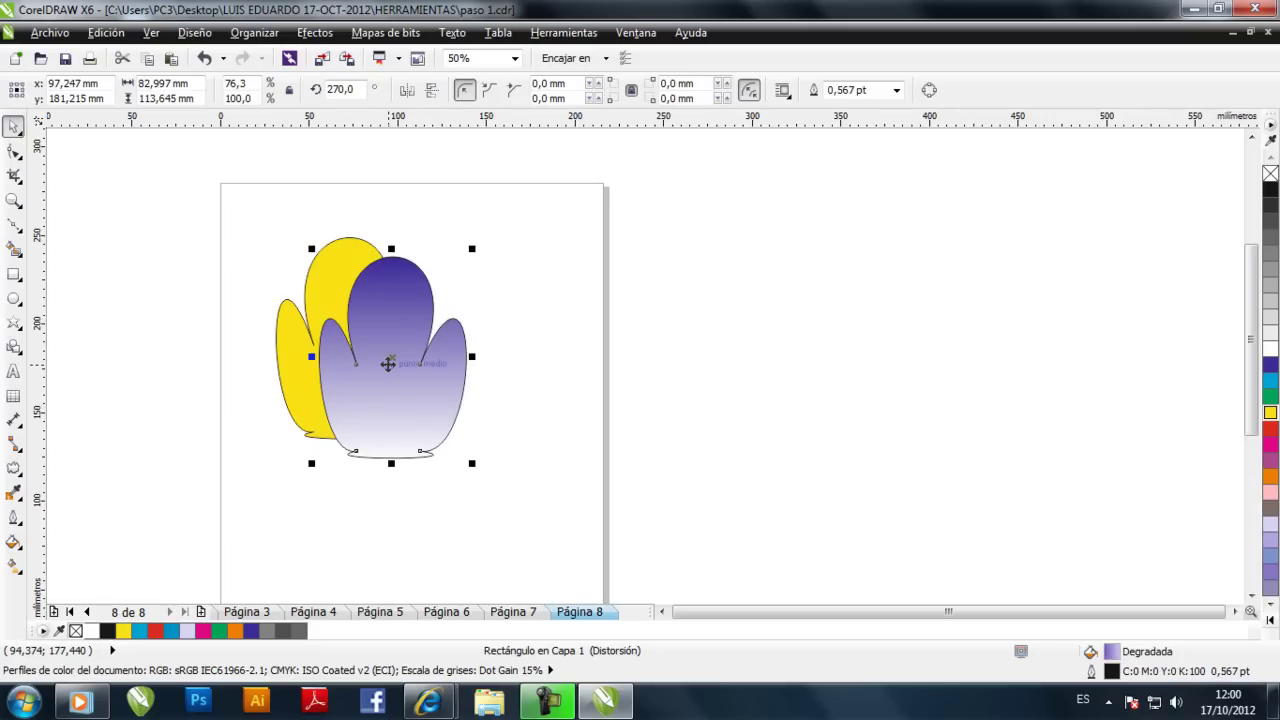
pyautogui.hotkey('ctrl', 'z')
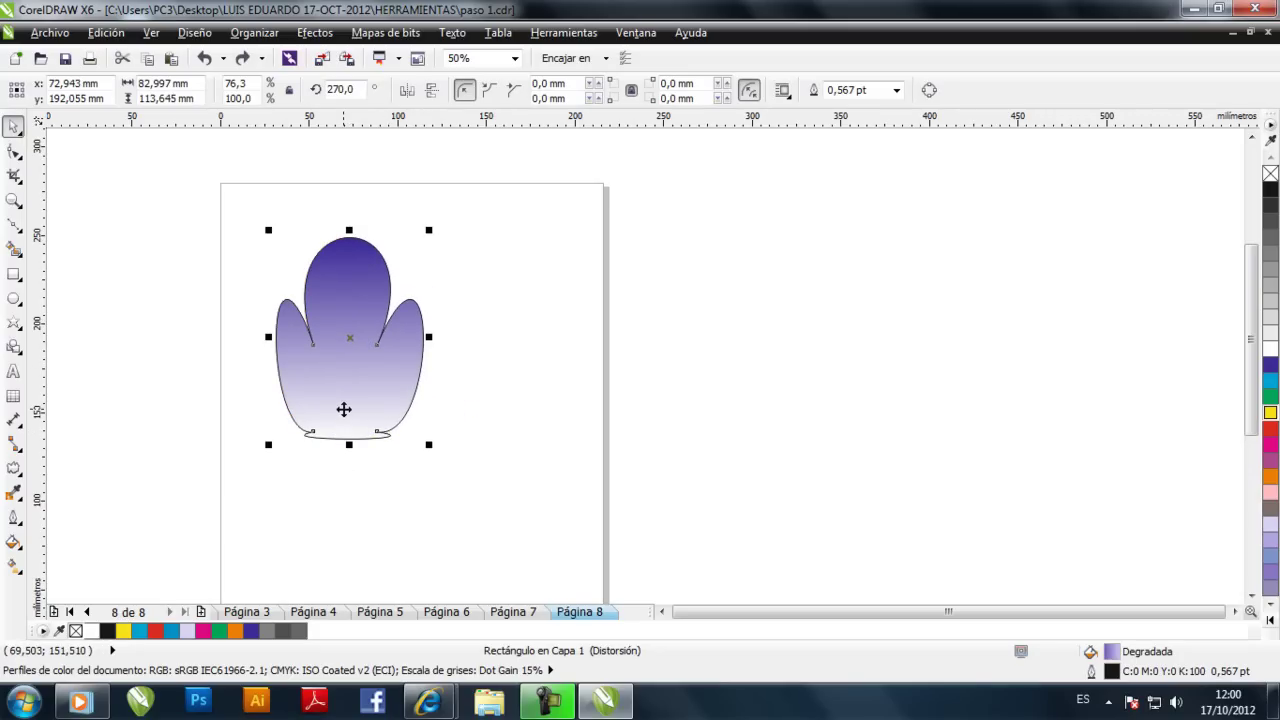
# Apply a uniform transparency of 31 to the gradient shape lying over the yellow one.
pyautogui.click(14, 490)
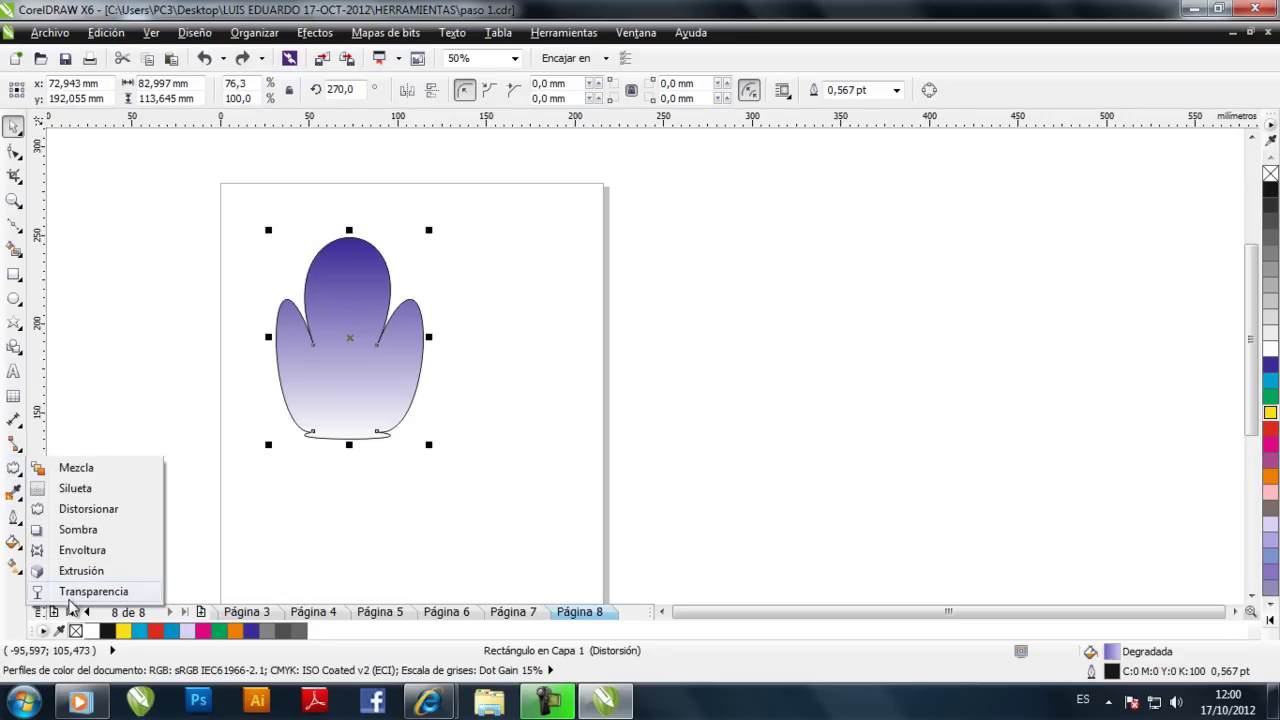
pyautogui.click(70, 592)
pyautogui.click(130, 93)
pyautogui.click(95, 124)
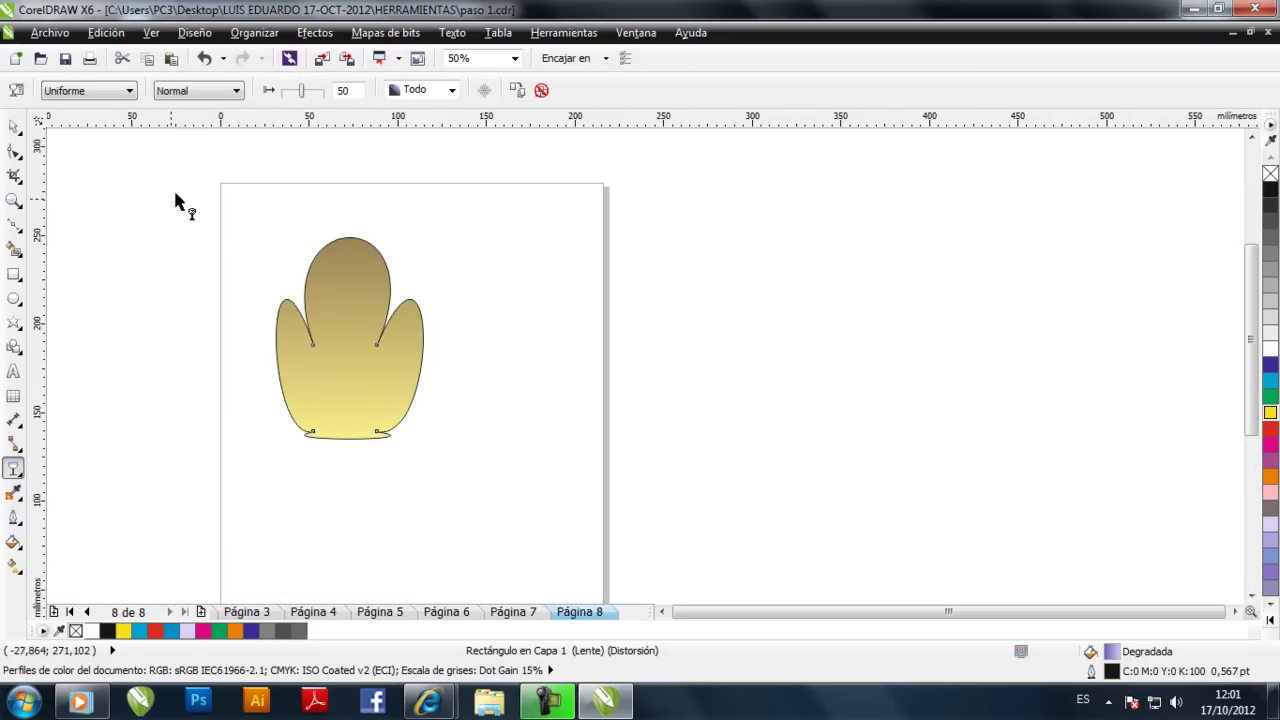
pyautogui.moveTo(305, 92); pyautogui.dragTo(297, 92)
pyautogui.scroll(2, 331, 360)
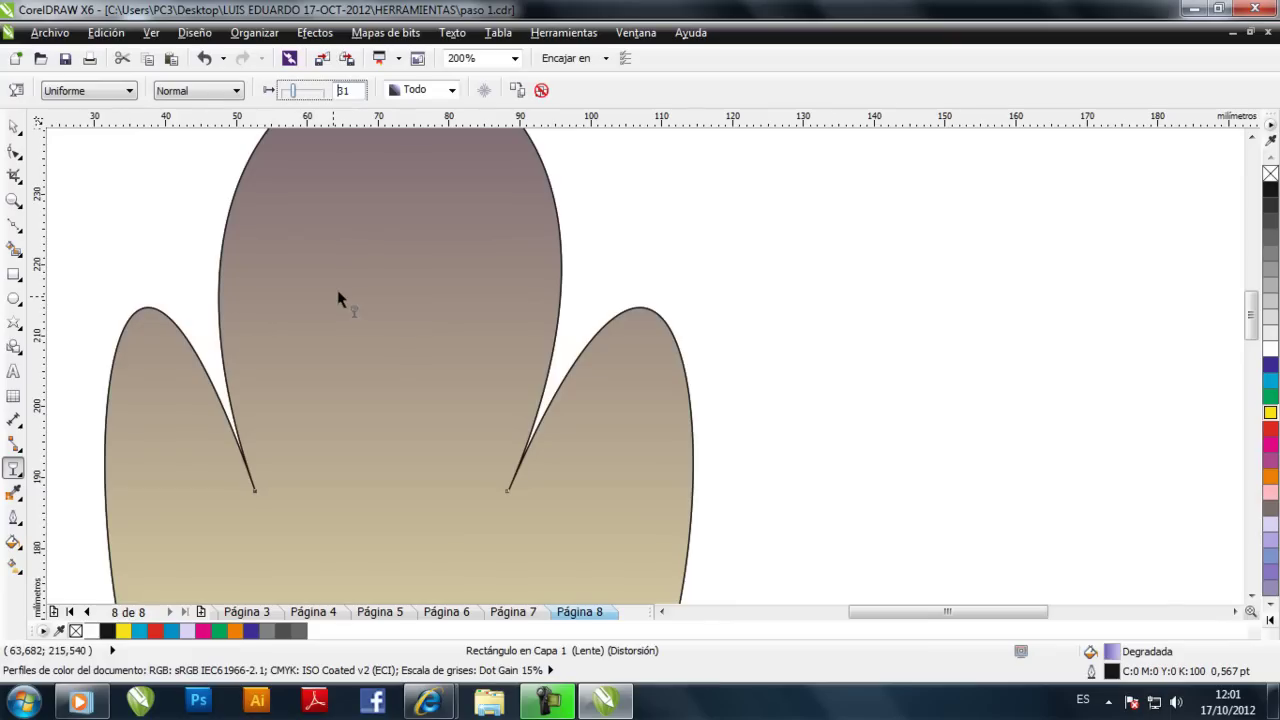
pyautogui.scroll(-1, 338, 299)
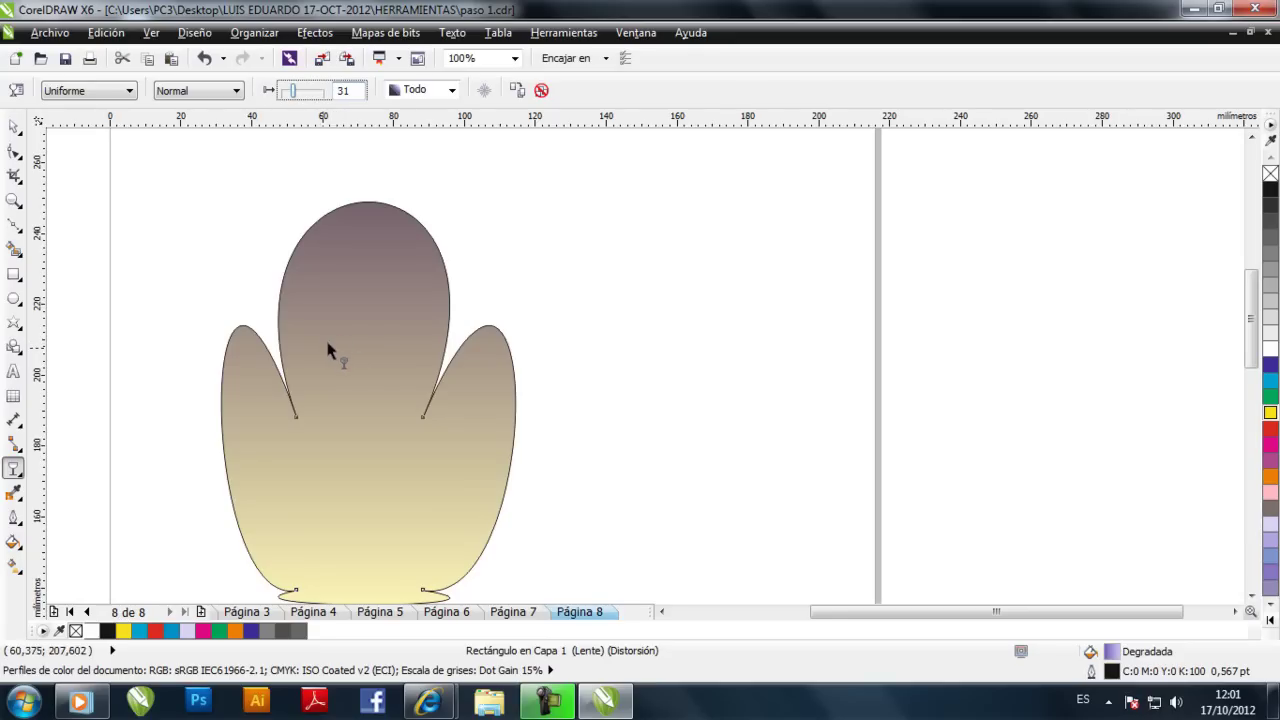
# Move the transparent gradient shape about 66 mm to the right so it only partly overlaps the yellow shape.
pyautogui.click(14, 127)
pyautogui.scroll(-2, 371, 361)
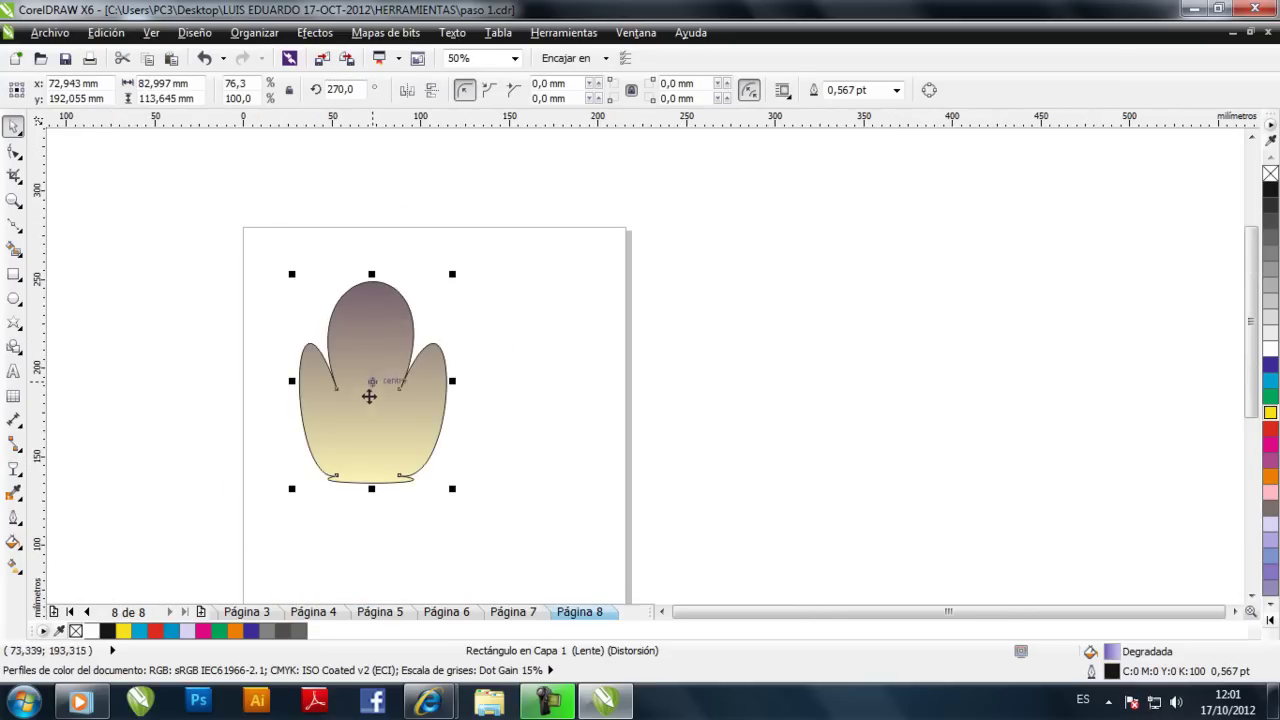
pyautogui.moveTo(367, 403); pyautogui.dragTo(489, 413)
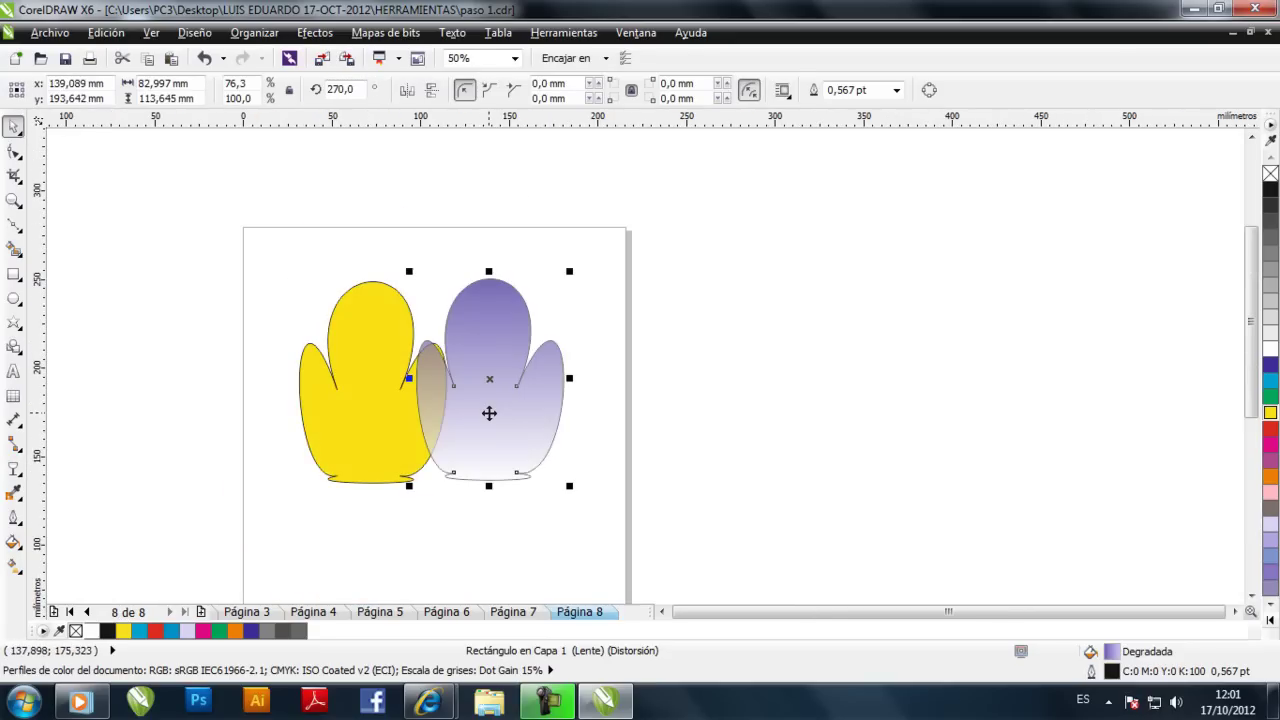
pyautogui.scroll(1, 420, 370)
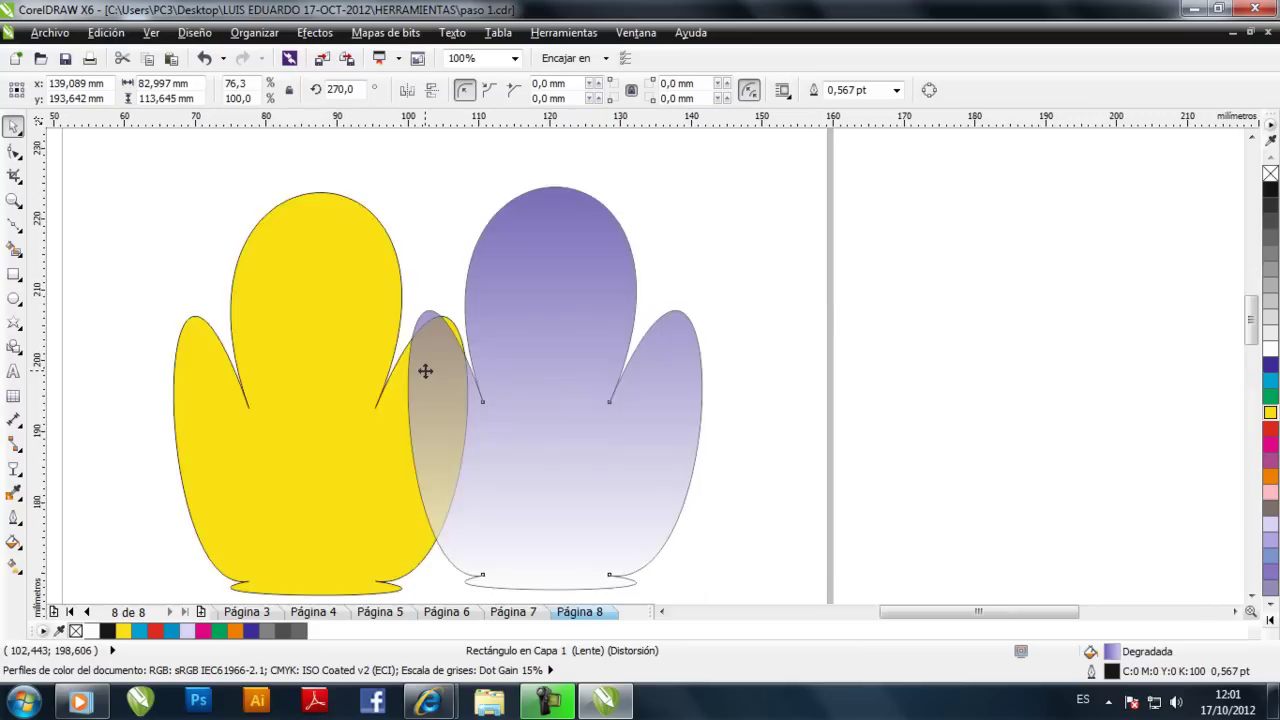
pyautogui.scroll(1, 421, 370)
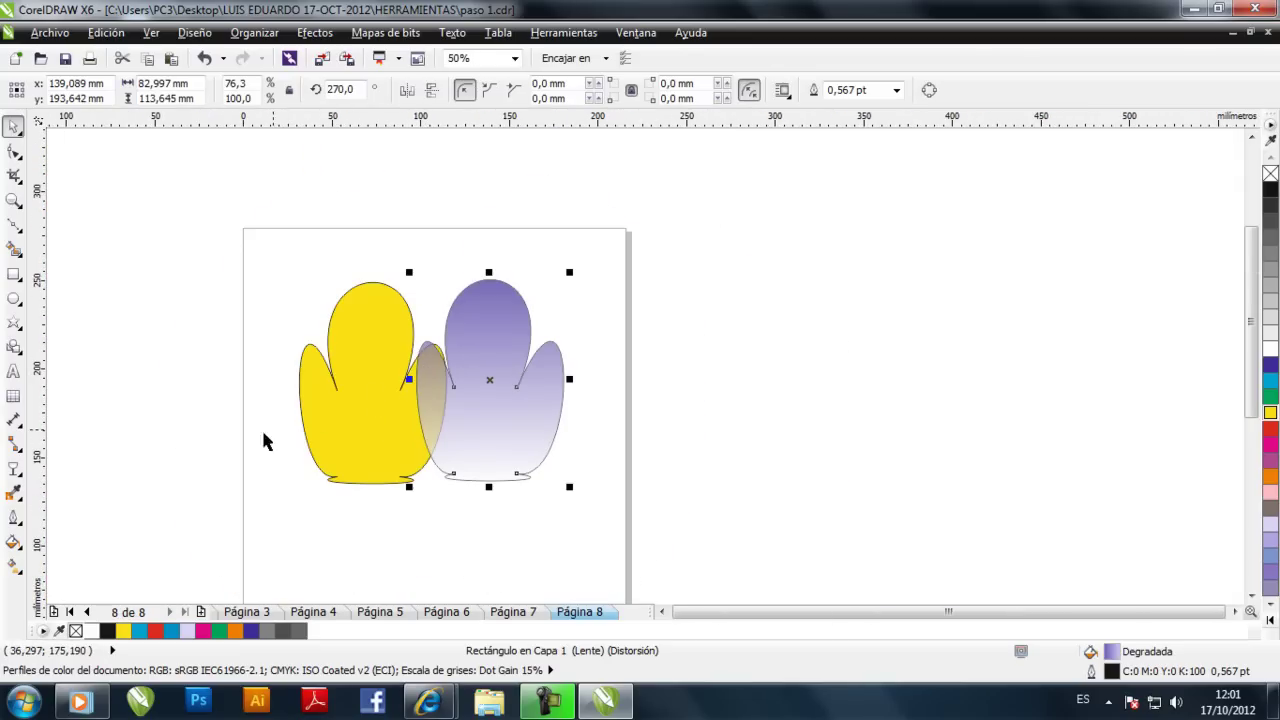